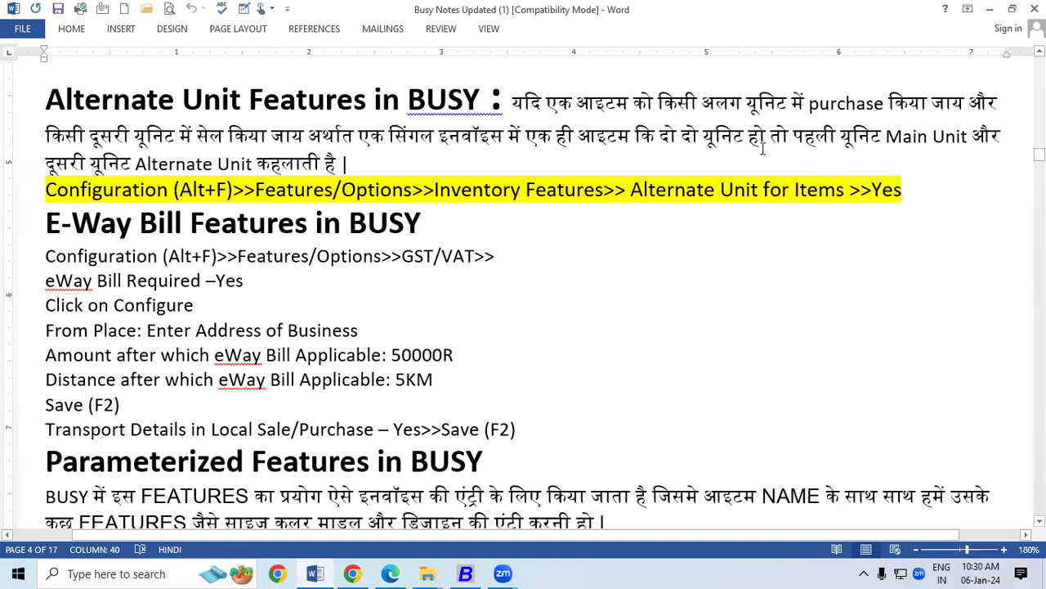
Highlight Main Unit, Alternate Unit and the Features/Options > Inventory Features path in the notes, then switch to BUSY.
{"action": "left_click_drag", "start_coordinate": [889, 136], "coordinate": [971, 137]}
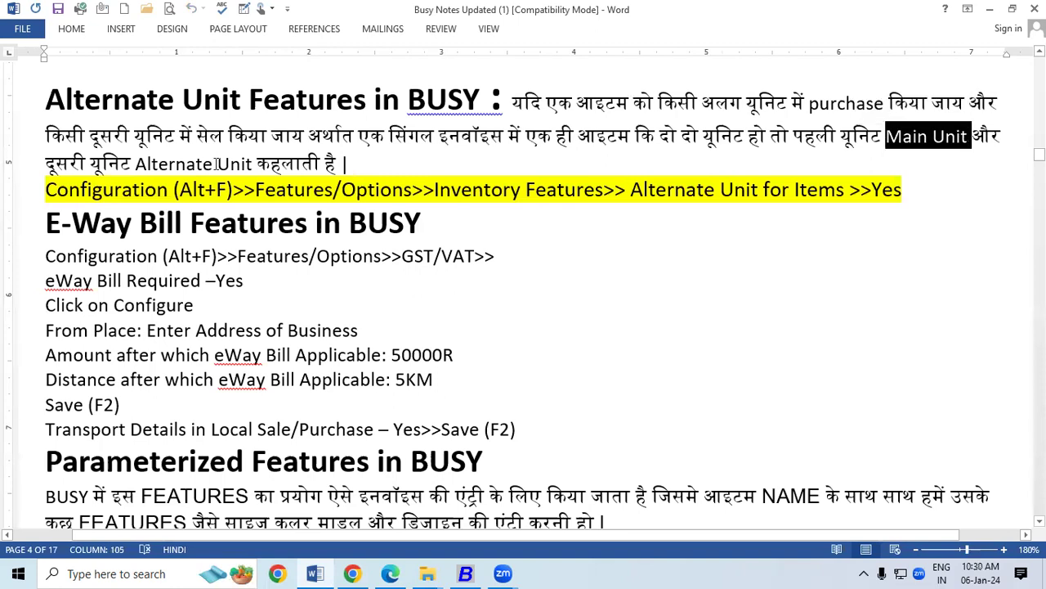
{"action": "left_click_drag", "start_coordinate": [137, 164], "coordinate": [257, 166]}
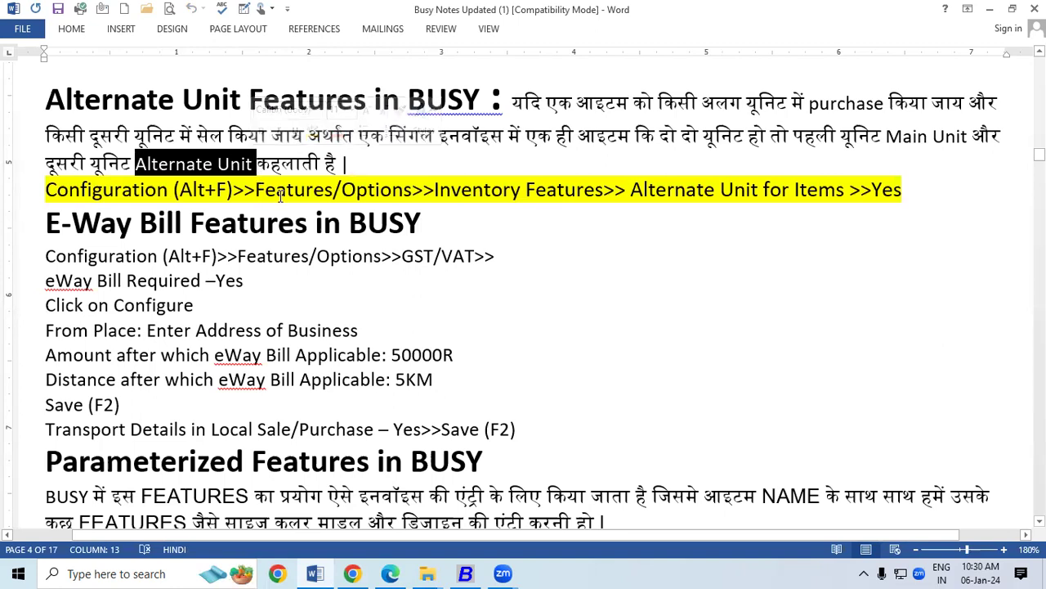
{"action": "left_click_drag", "start_coordinate": [257, 188], "coordinate": [847, 190]}
{"action": "left_click", "coordinate": [448, 210]}
{"action": "left_click", "coordinate": [556, 223]}
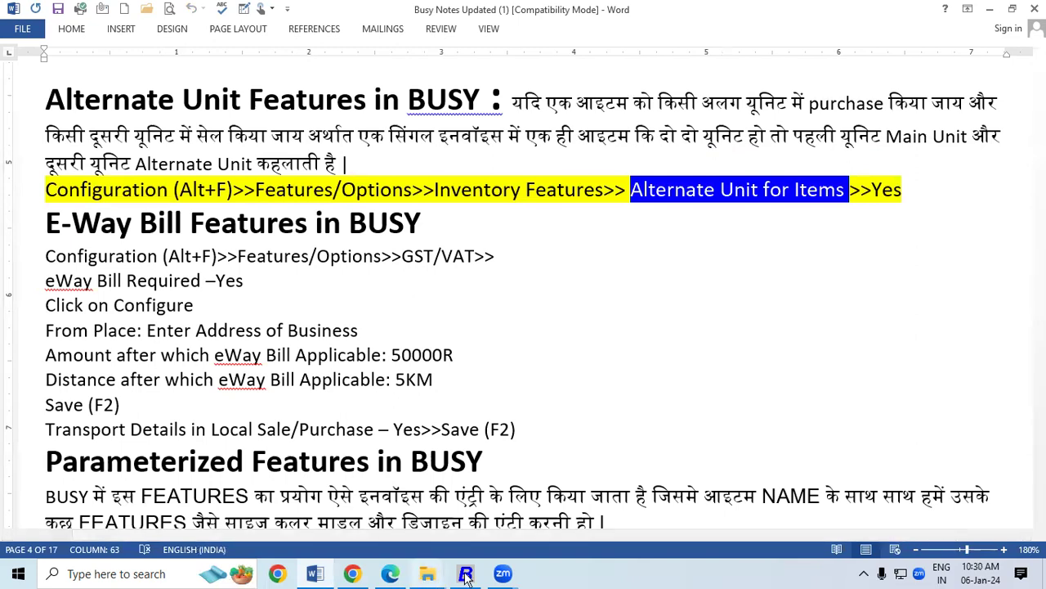
{"action": "key", "text": "alt+Tab"}
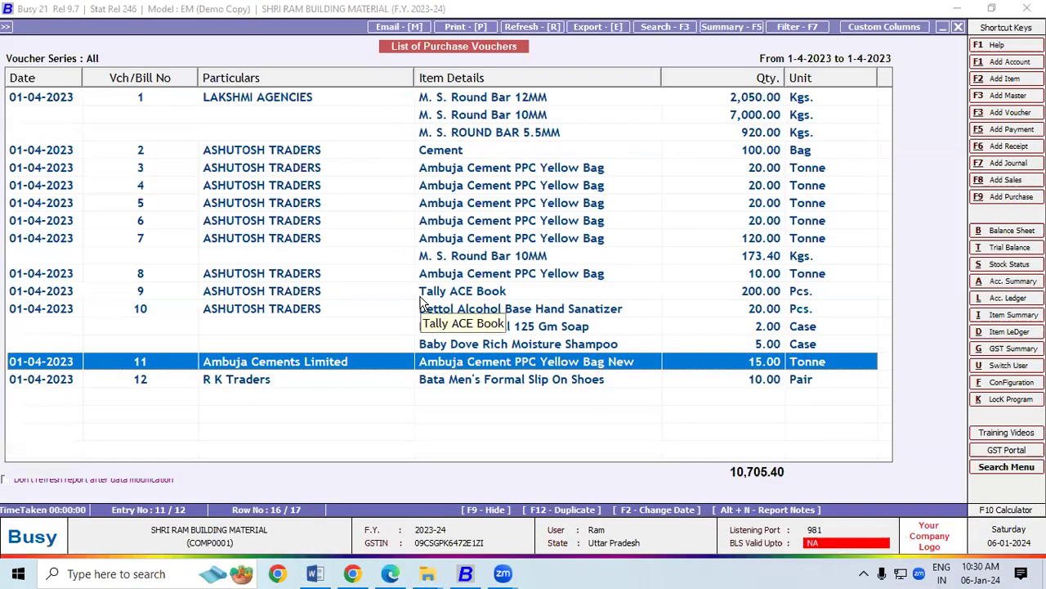
Close the currently open company in BUSY.
{"action": "key", "text": "Escape"}
{"action": "key", "text": "Escape"}
{"action": "key", "text": "Escape"}
{"action": "key", "text": "Escape"}
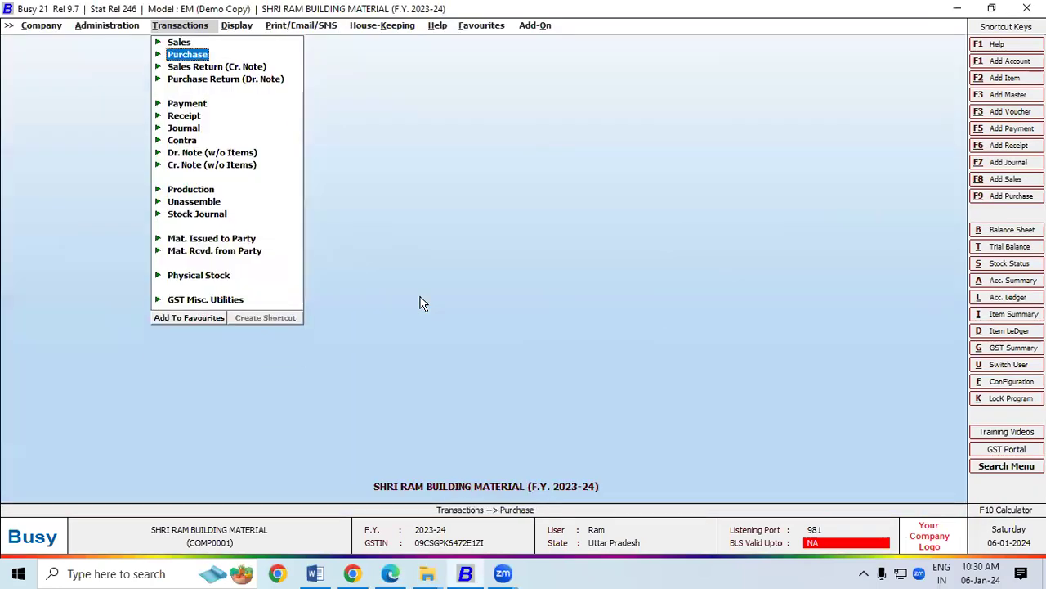
{"action": "left_click", "coordinate": [36, 24]}
{"action": "left_click", "coordinate": [46, 39]}
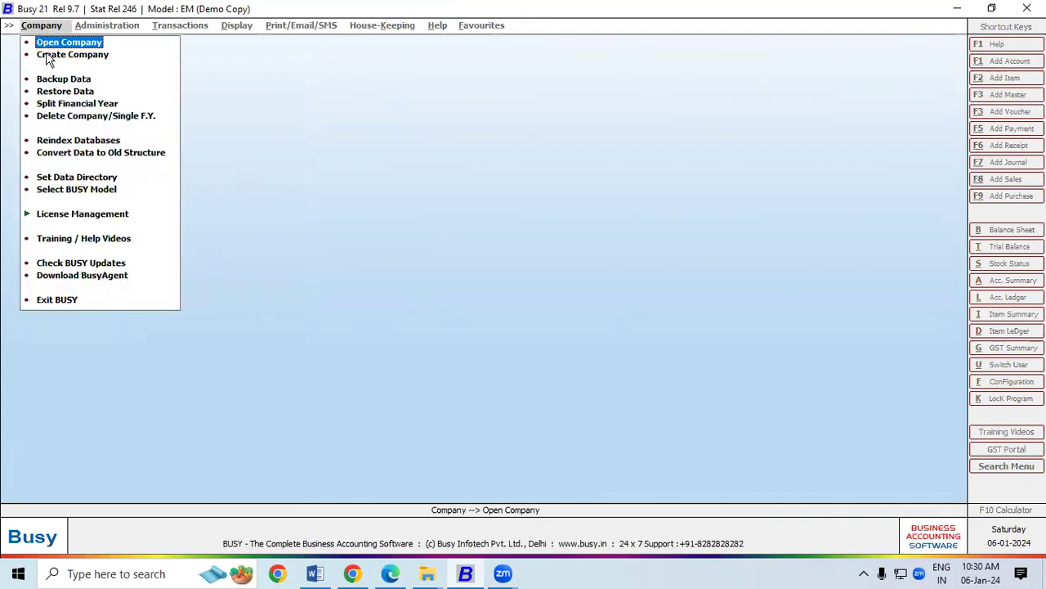
Open SHRI RAM BUILDING MATERIAL 10.1 and log in with the user name and password.
{"action": "left_click", "coordinate": [58, 43]}
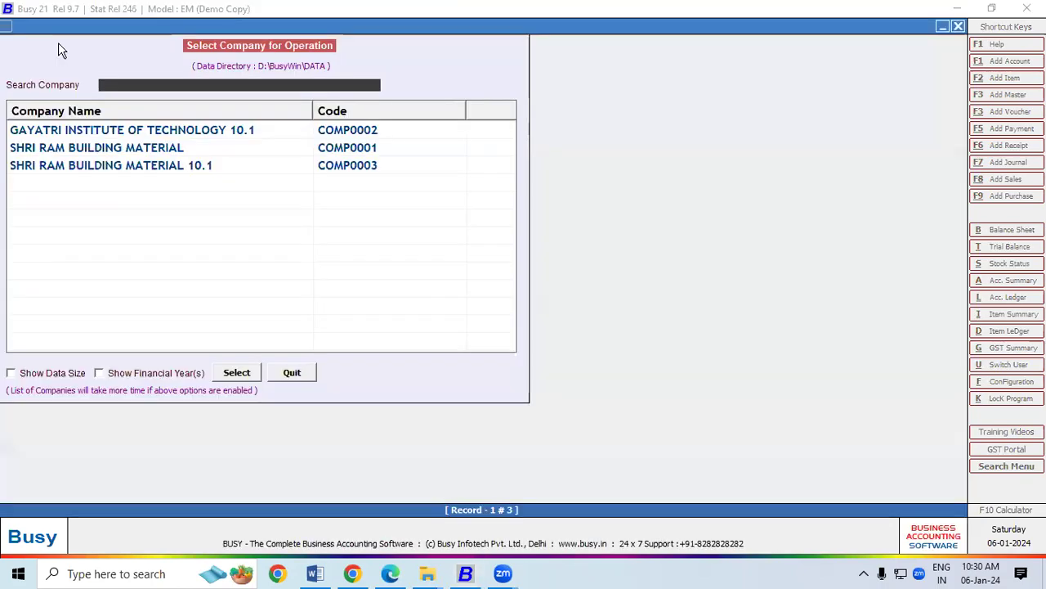
{"action": "double_click", "coordinate": [139, 172]}
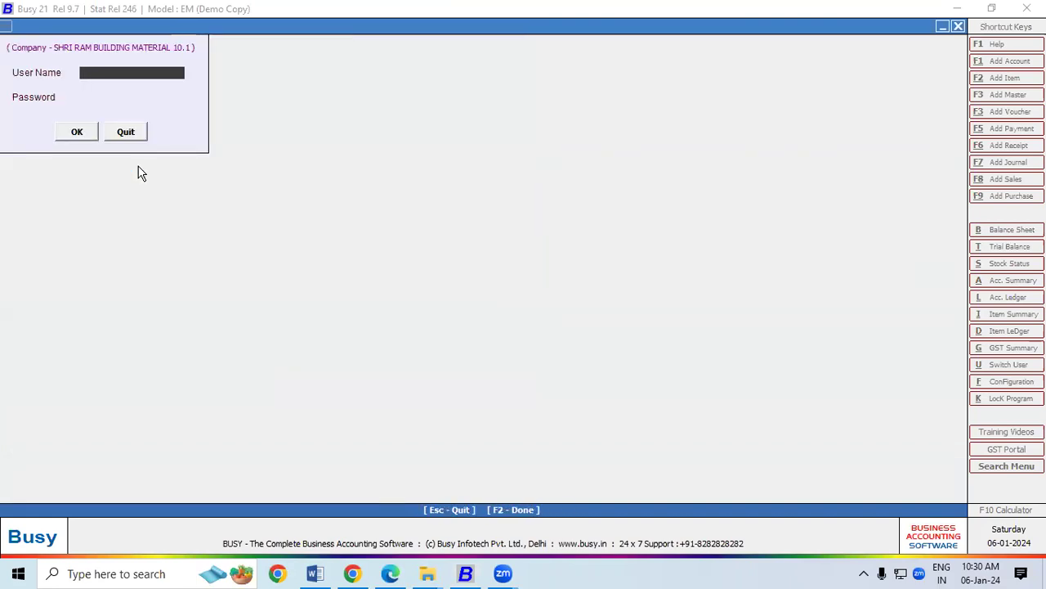
{"action": "key", "text": "Return"}
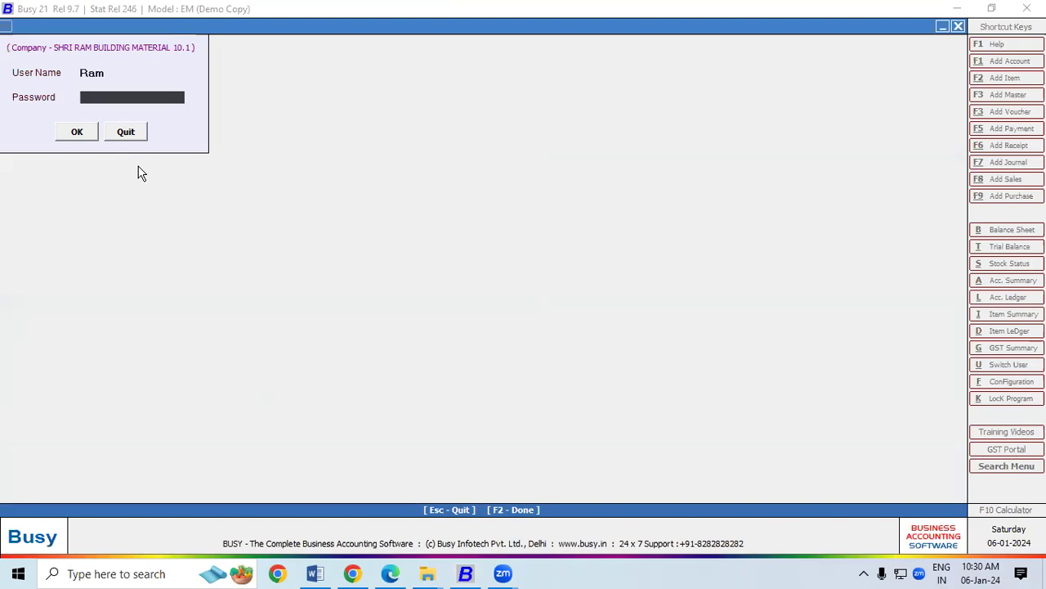
{"action": "type", "text": "1234"}
{"action": "key", "text": "Return"}
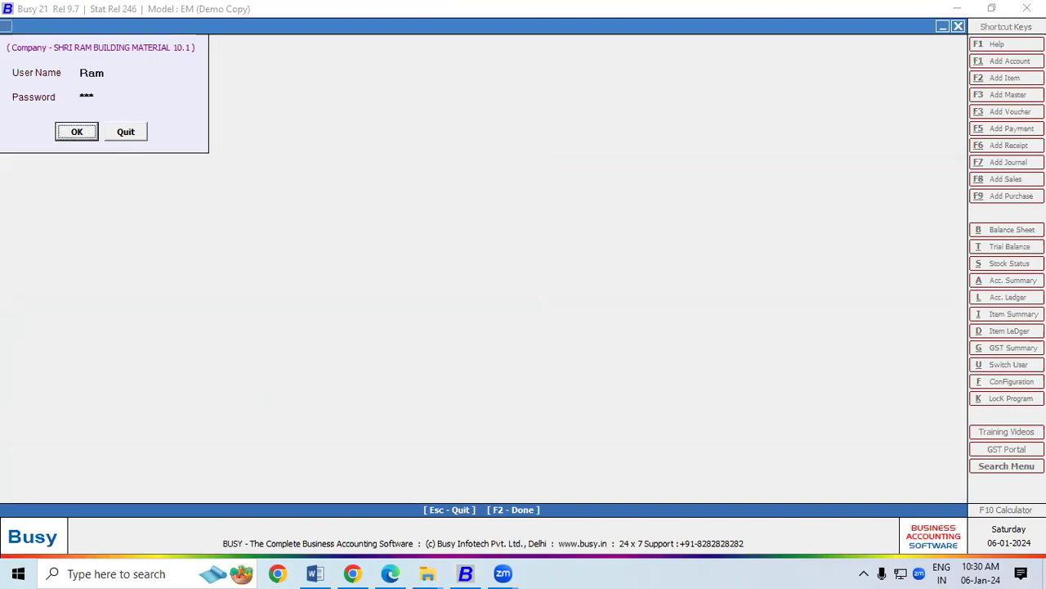
{"action": "key", "text": "Return"}
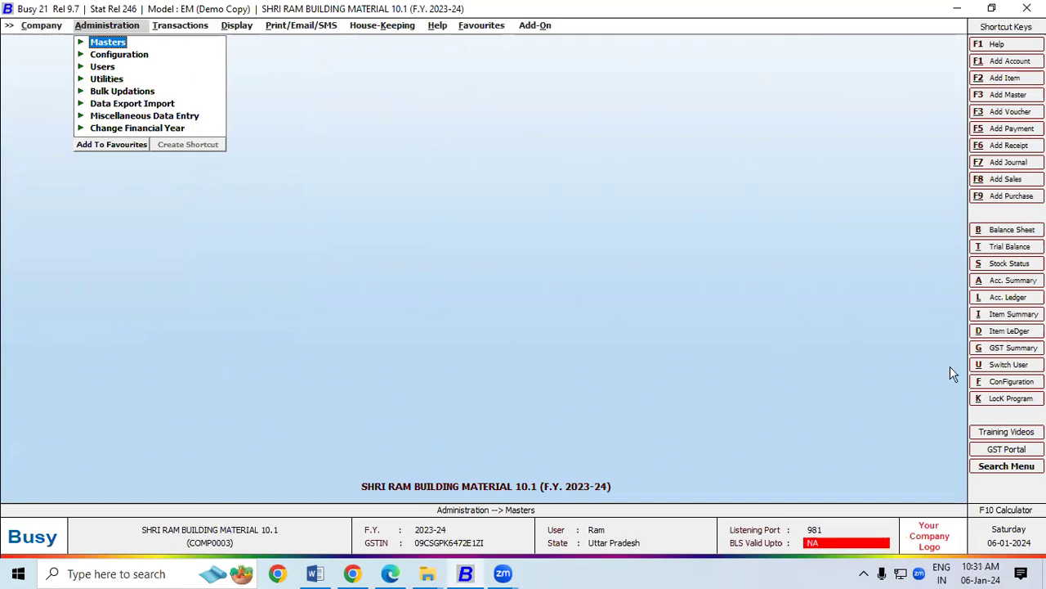
Tick Alternate Unit of Items under Features/Options > Inventory, accept its default options, and save.
{"action": "left_click", "coordinate": [992, 381]}
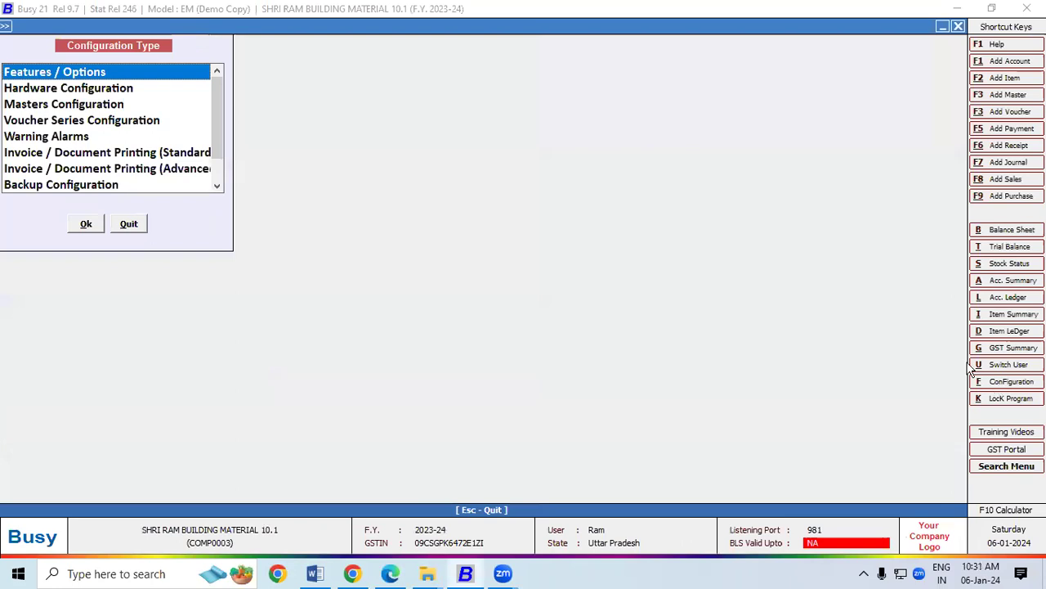
{"action": "double_click", "coordinate": [64, 75]}
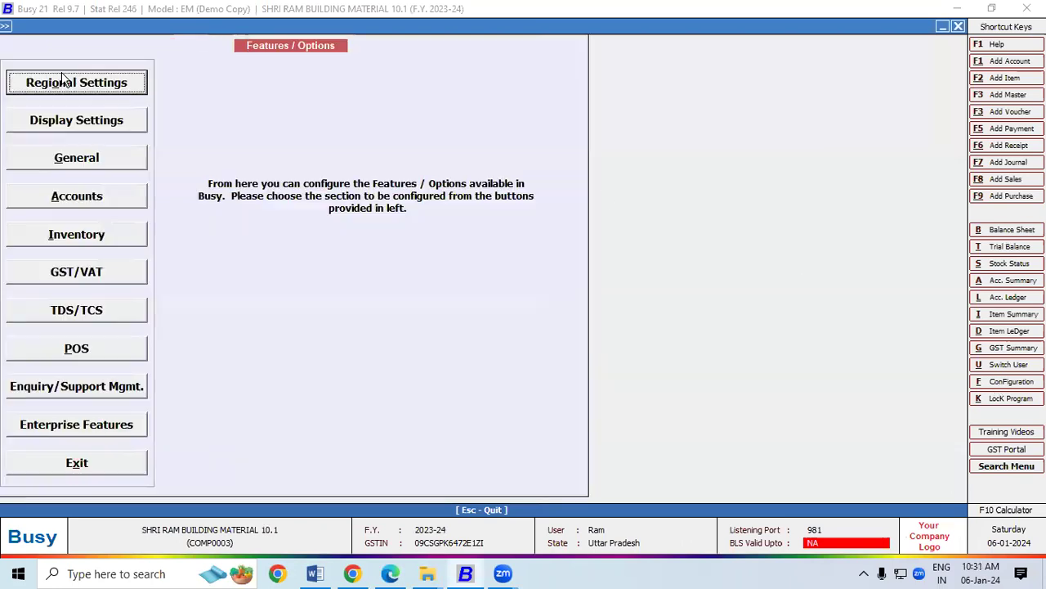
{"action": "left_click", "coordinate": [83, 237]}
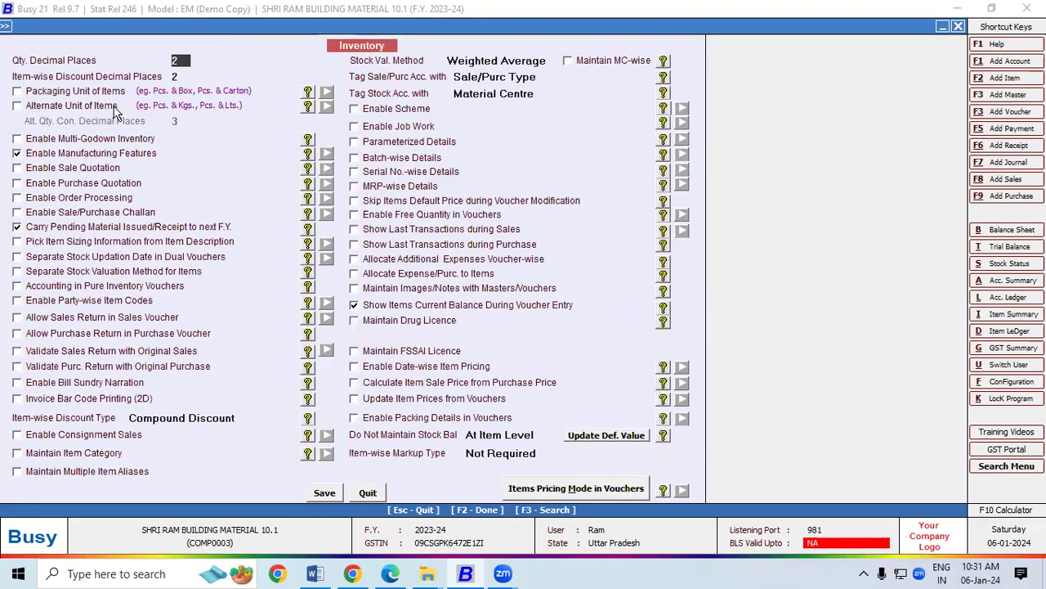
{"action": "left_click", "coordinate": [17, 106]}
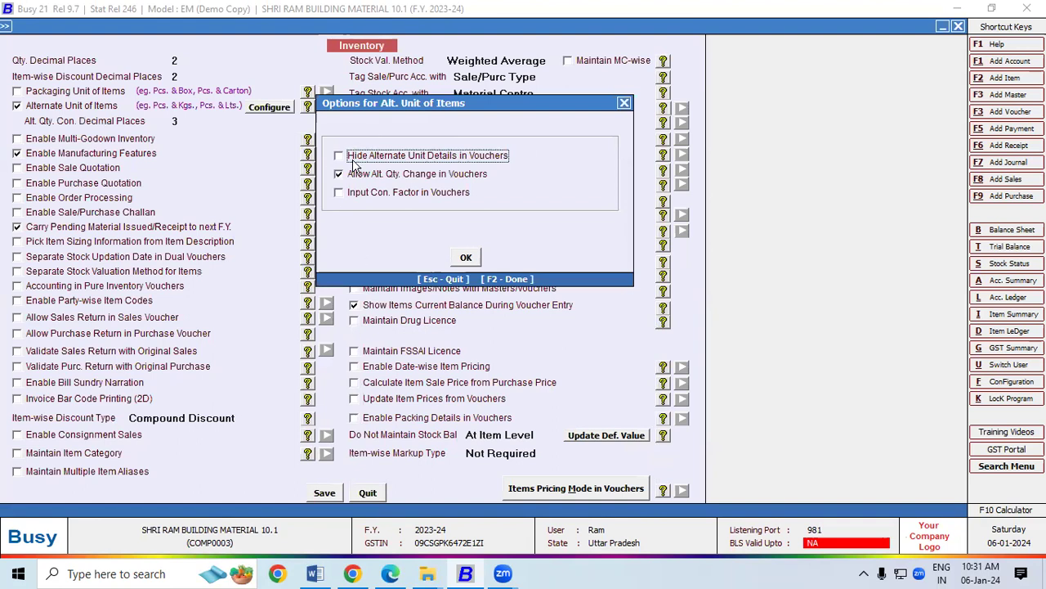
{"action": "left_click", "coordinate": [462, 259]}
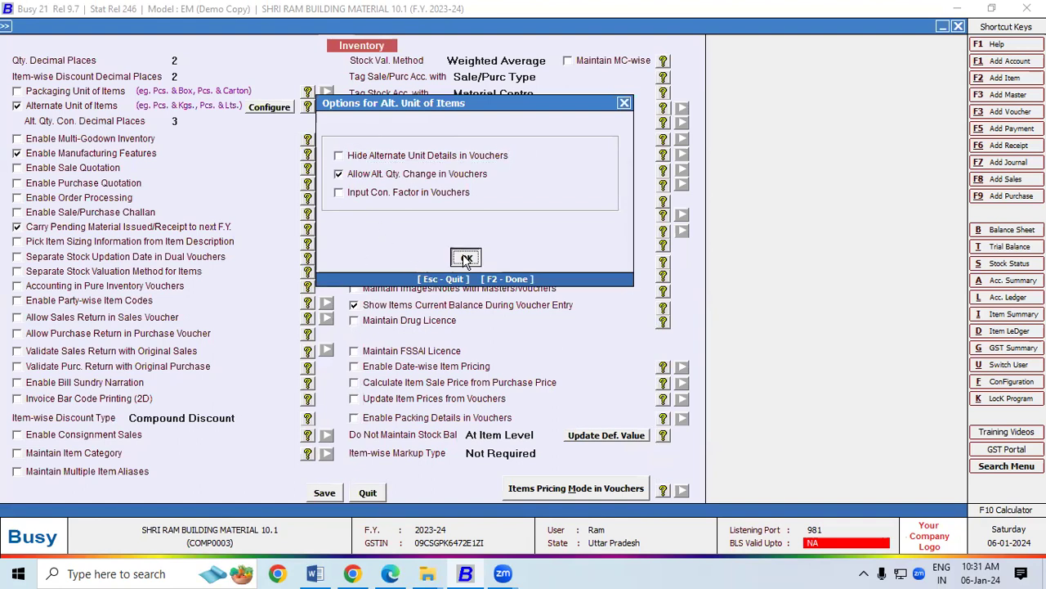
{"action": "left_click", "coordinate": [325, 493]}
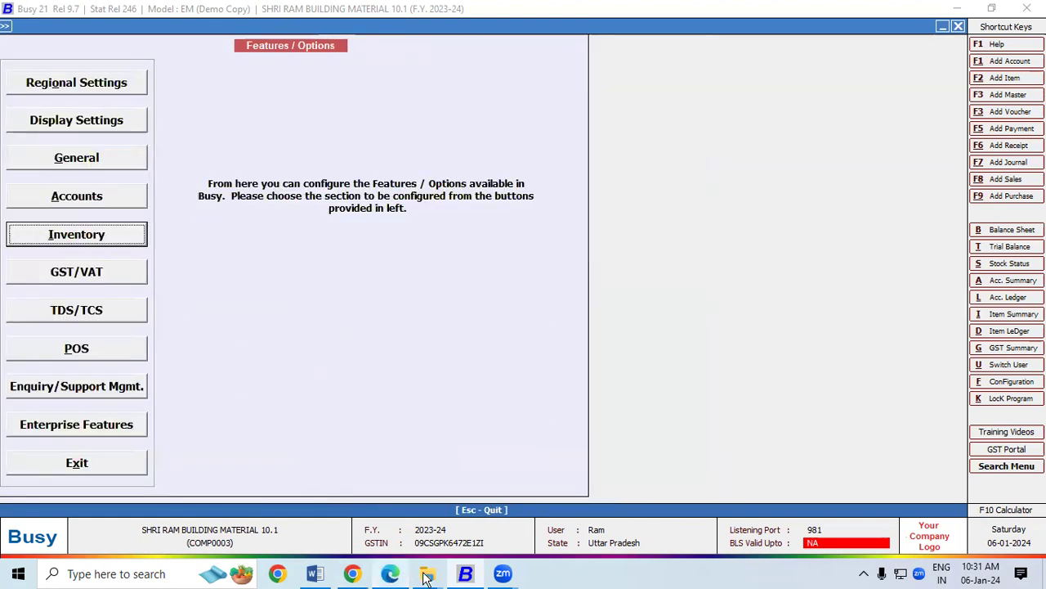
Erase the old diagram strokes, leftover A, curve, underline and circle marks from the invoice PDF.
{"action": "left_click", "coordinate": [390, 573]}
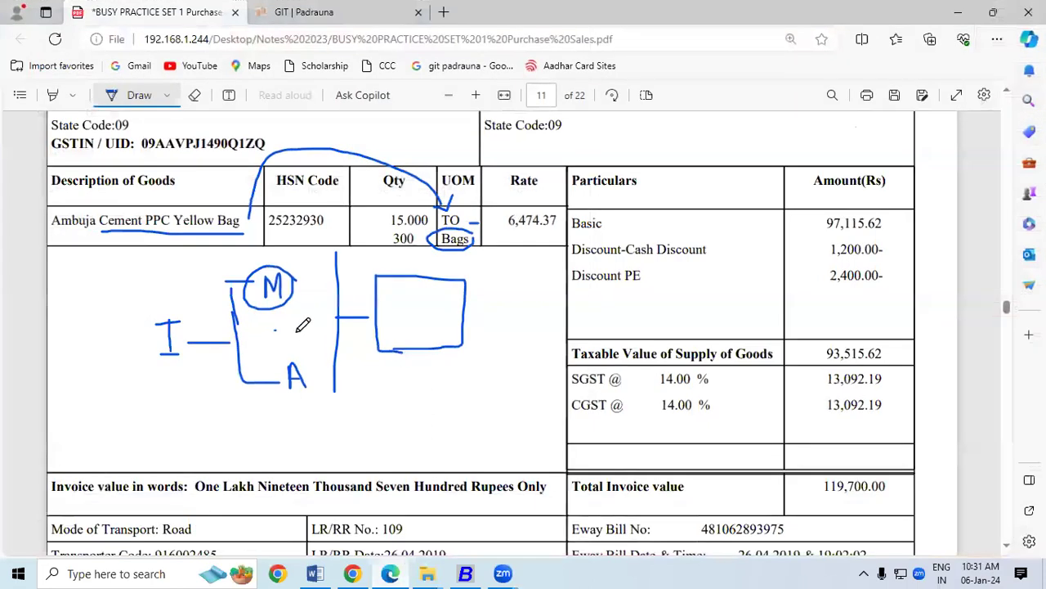
{"action": "left_click_drag", "start_coordinate": [264, 324], "coordinate": [275, 330]}
{"action": "left_click_drag", "start_coordinate": [196, 343], "coordinate": [241, 344]}
{"action": "mouse_move", "coordinate": [245, 290]}
{"action": "left_mouse_down"}
{"action": "mouse_move", "coordinate": [335, 327]}
{"action": "mouse_move", "coordinate": [446, 284]}
{"action": "left_mouse_up"}
{"action": "mouse_move", "coordinate": [299, 369]}
{"action": "left_mouse_down"}
{"action": "mouse_move", "coordinate": [122, 367]}
{"action": "mouse_move", "coordinate": [177, 360]}
{"action": "mouse_move", "coordinate": [191, 300]}
{"action": "mouse_move", "coordinate": [269, 294]}
{"action": "mouse_move", "coordinate": [378, 320]}
{"action": "left_mouse_up"}
{"action": "left_click_drag", "start_coordinate": [296, 124], "coordinate": [240, 234]}
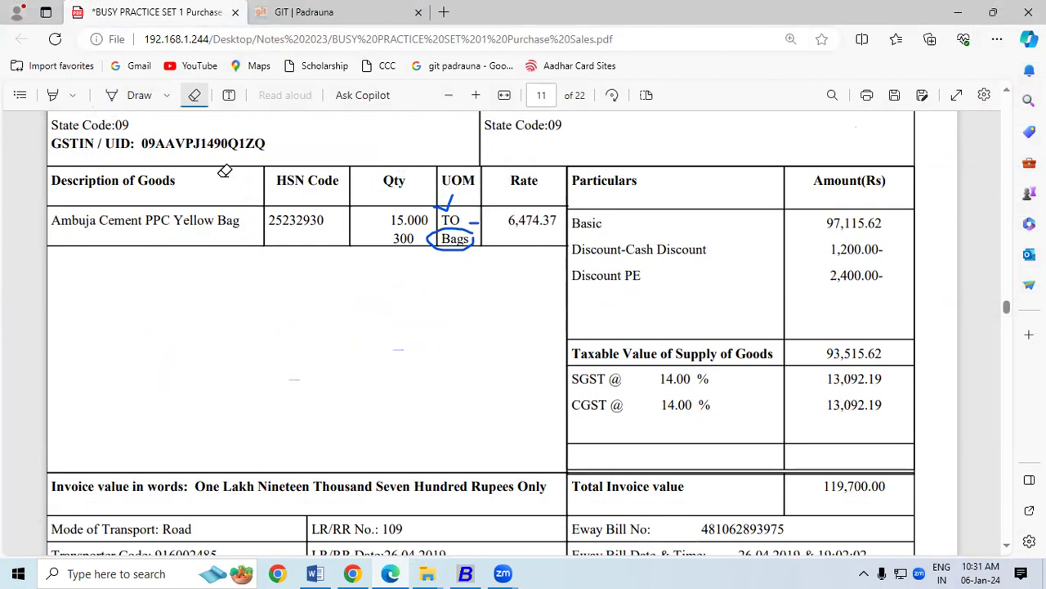
{"action": "left_click_drag", "start_coordinate": [452, 275], "coordinate": [444, 187]}
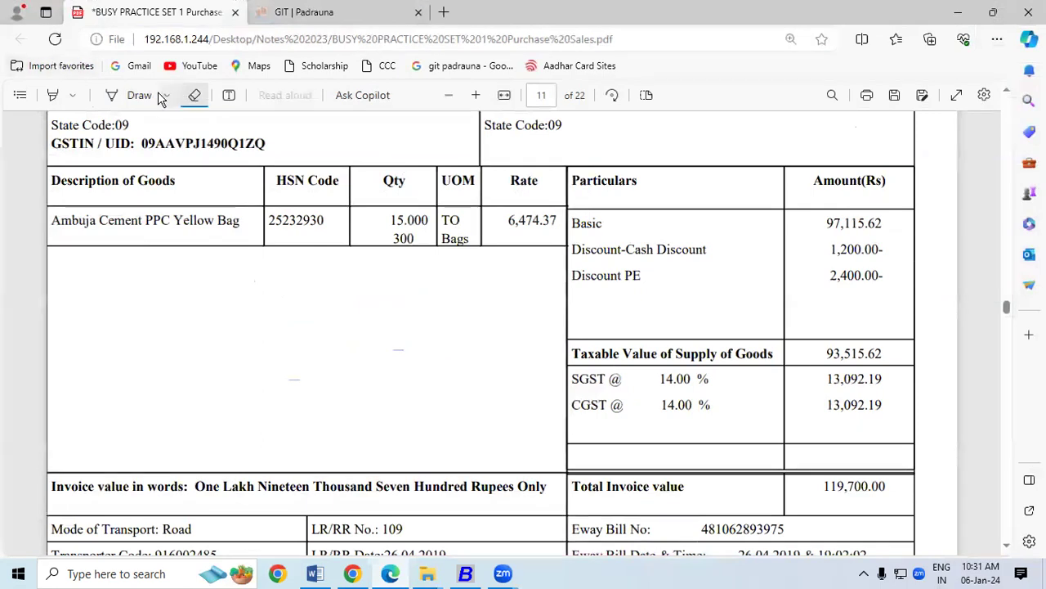
Handwrite 1T = 20 Bag, 1T = 1000 Kg and 1 Bag = 50 kg below the goods description.
{"action": "left_click", "coordinate": [141, 95]}
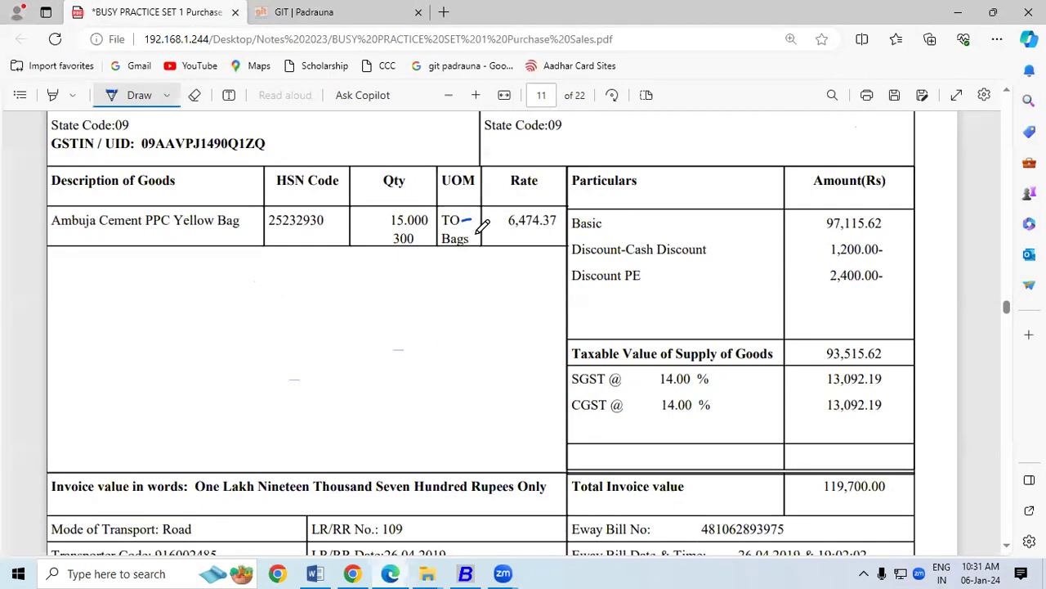
{"action": "left_click_drag", "start_coordinate": [471, 241], "coordinate": [482, 241]}
{"action": "mouse_move", "coordinate": [149, 270]}
{"action": "left_mouse_down"}
{"action": "mouse_move", "coordinate": [150, 289]}
{"action": "mouse_move", "coordinate": [174, 288]}
{"action": "mouse_move", "coordinate": [185, 273]}
{"action": "mouse_move", "coordinate": [219, 285]}
{"action": "left_mouse_up"}
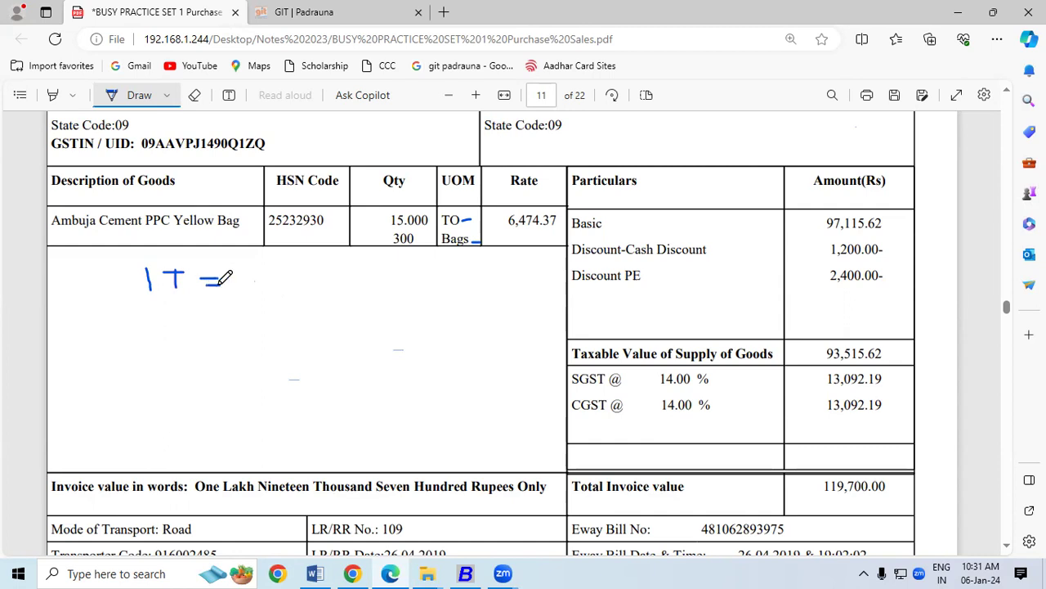
{"action": "mouse_move", "coordinate": [327, 282]}
{"action": "left_mouse_down"}
{"action": "mouse_move", "coordinate": [327, 292]}
{"action": "mouse_move", "coordinate": [332, 278]}
{"action": "mouse_move", "coordinate": [343, 291]}
{"action": "mouse_move", "coordinate": [360, 287]}
{"action": "mouse_move", "coordinate": [365, 309]}
{"action": "left_mouse_up"}
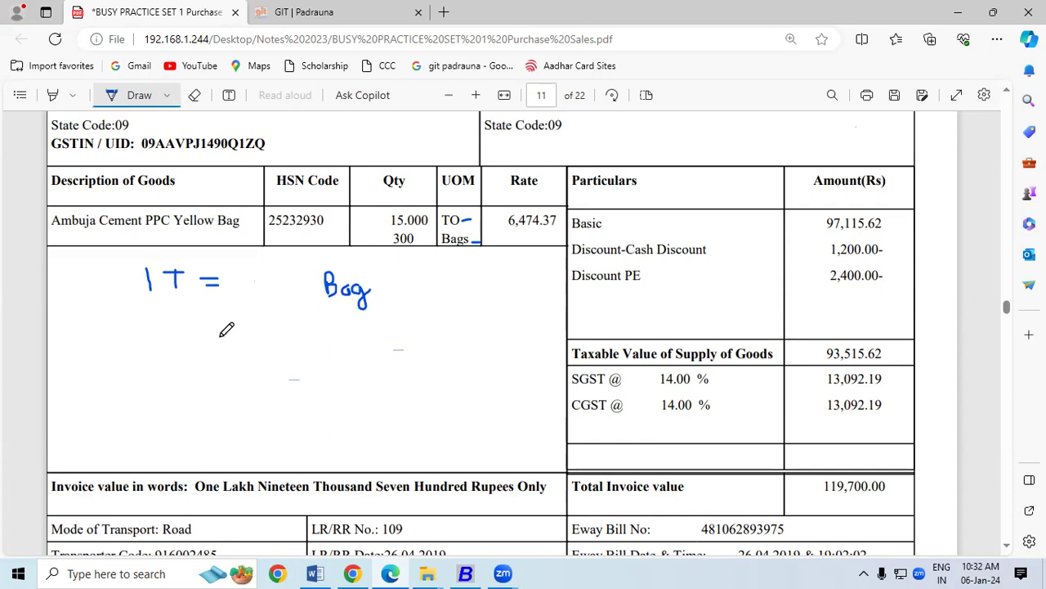
{"action": "left_click_drag", "start_coordinate": [144, 319], "coordinate": [144, 357]}
{"action": "mouse_move", "coordinate": [172, 321]}
{"action": "left_mouse_down"}
{"action": "mouse_move", "coordinate": [172, 350]}
{"action": "mouse_move", "coordinate": [181, 320]}
{"action": "mouse_move", "coordinate": [237, 342]}
{"action": "mouse_move", "coordinate": [278, 324]}
{"action": "mouse_move", "coordinate": [284, 336]}
{"action": "mouse_move", "coordinate": [289, 325]}
{"action": "mouse_move", "coordinate": [314, 337]}
{"action": "mouse_move", "coordinate": [309, 324]}
{"action": "mouse_move", "coordinate": [302, 330]}
{"action": "left_mouse_up"}
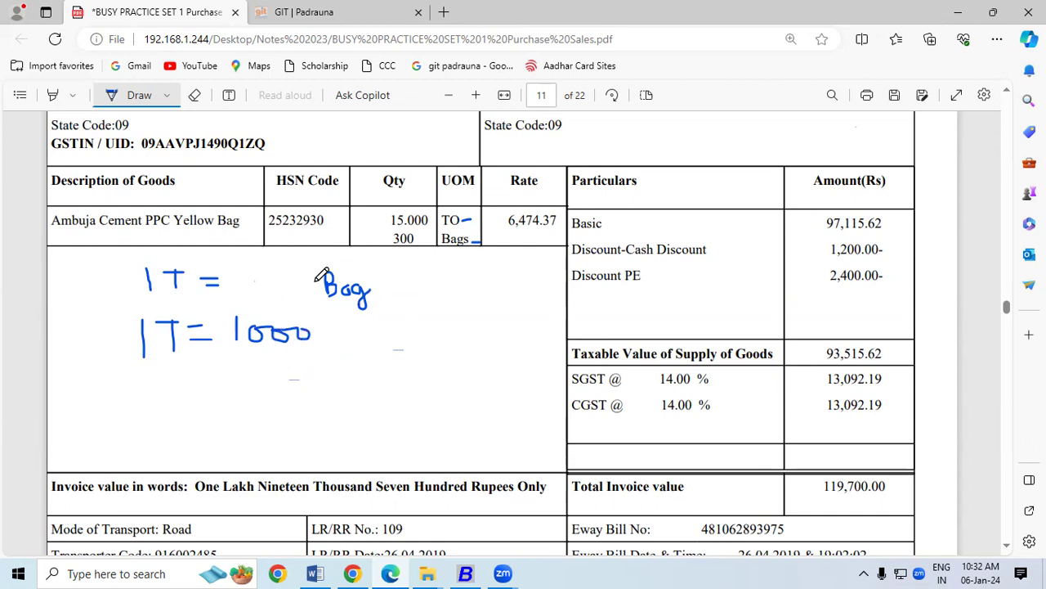
{"action": "left_click_drag", "start_coordinate": [162, 361], "coordinate": [197, 360]}
{"action": "mouse_move", "coordinate": [335, 316]}
{"action": "left_mouse_down"}
{"action": "mouse_move", "coordinate": [333, 347]}
{"action": "mouse_move", "coordinate": [367, 343]}
{"action": "mouse_move", "coordinate": [370, 322]}
{"action": "mouse_move", "coordinate": [372, 352]}
{"action": "mouse_move", "coordinate": [354, 362]}
{"action": "left_mouse_up"}
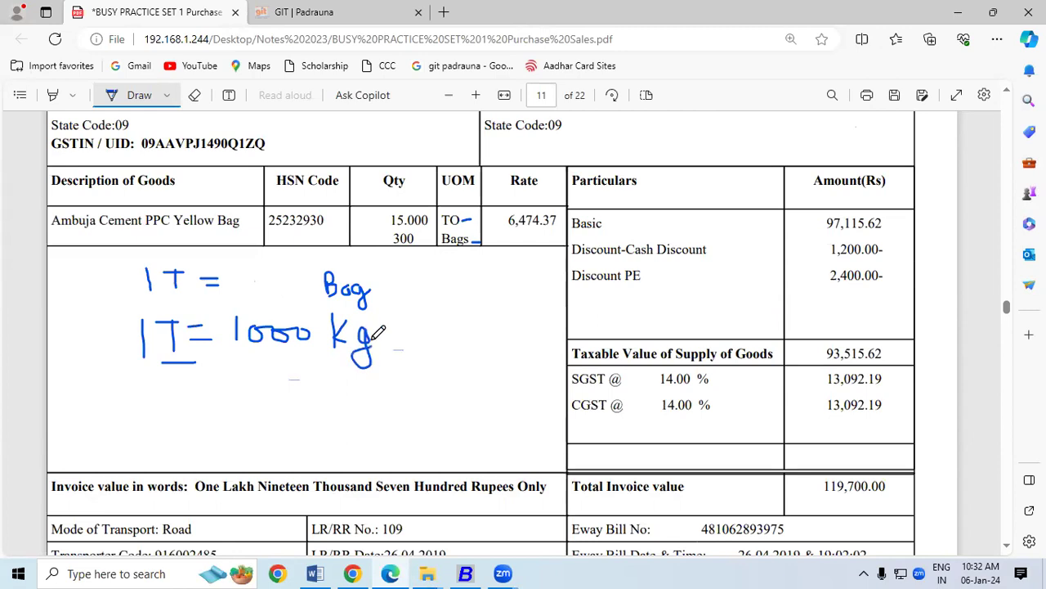
{"action": "mouse_move", "coordinate": [149, 389]}
{"action": "left_mouse_down"}
{"action": "mouse_move", "coordinate": [150, 409]}
{"action": "mouse_move", "coordinate": [166, 408]}
{"action": "mouse_move", "coordinate": [182, 377]}
{"action": "mouse_move", "coordinate": [166, 409]}
{"action": "mouse_move", "coordinate": [220, 397]}
{"action": "mouse_move", "coordinate": [209, 431]}
{"action": "left_mouse_up"}
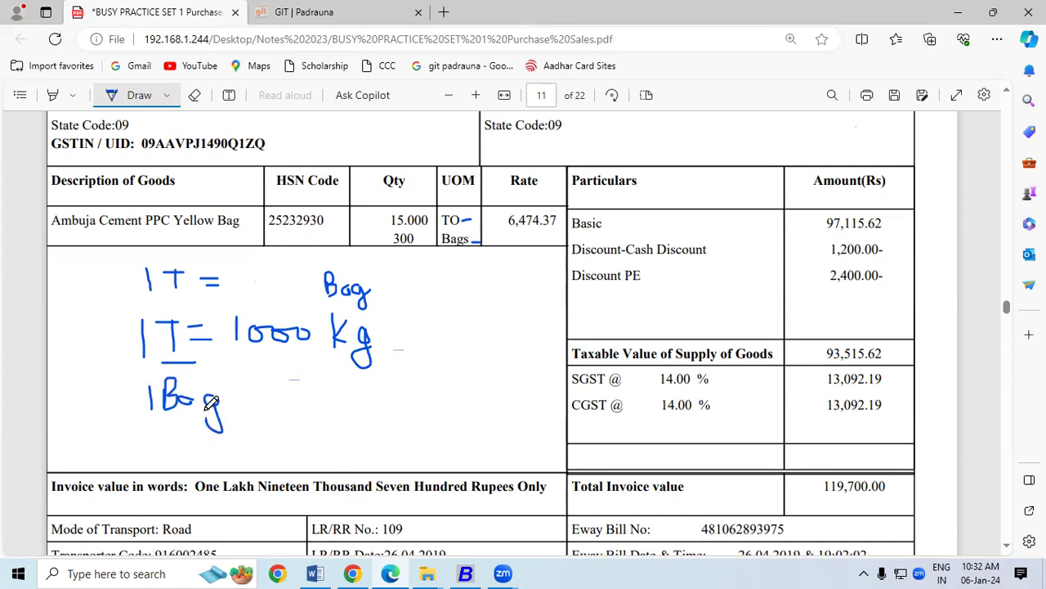
{"action": "left_click_drag", "start_coordinate": [235, 395], "coordinate": [250, 393]}
{"action": "mouse_move", "coordinate": [266, 382]}
{"action": "left_mouse_down"}
{"action": "mouse_move", "coordinate": [283, 382]}
{"action": "mouse_move", "coordinate": [269, 391]}
{"action": "mouse_move", "coordinate": [286, 398]}
{"action": "mouse_move", "coordinate": [272, 409]}
{"action": "mouse_move", "coordinate": [299, 386]}
{"action": "mouse_move", "coordinate": [301, 404]}
{"action": "mouse_move", "coordinate": [308, 382]}
{"action": "mouse_move", "coordinate": [322, 407]}
{"action": "mouse_move", "coordinate": [347, 396]}
{"action": "mouse_move", "coordinate": [334, 425]}
{"action": "left_mouse_up"}
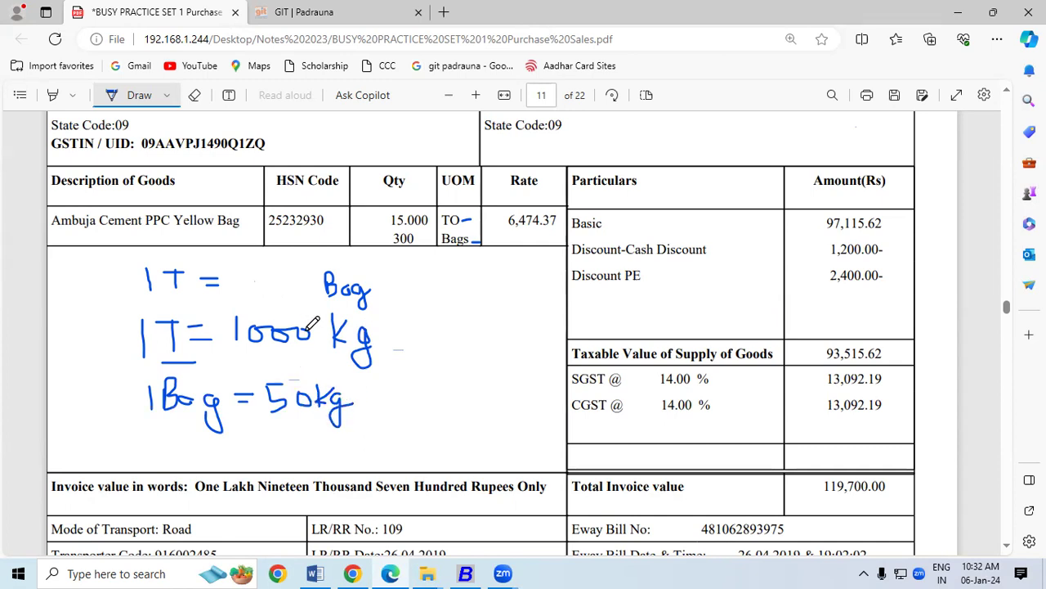
{"action": "mouse_move", "coordinate": [250, 286]}
{"action": "left_mouse_down"}
{"action": "mouse_move", "coordinate": [273, 288]}
{"action": "mouse_move", "coordinate": [285, 302]}
{"action": "mouse_move", "coordinate": [300, 285]}
{"action": "left_mouse_up"}
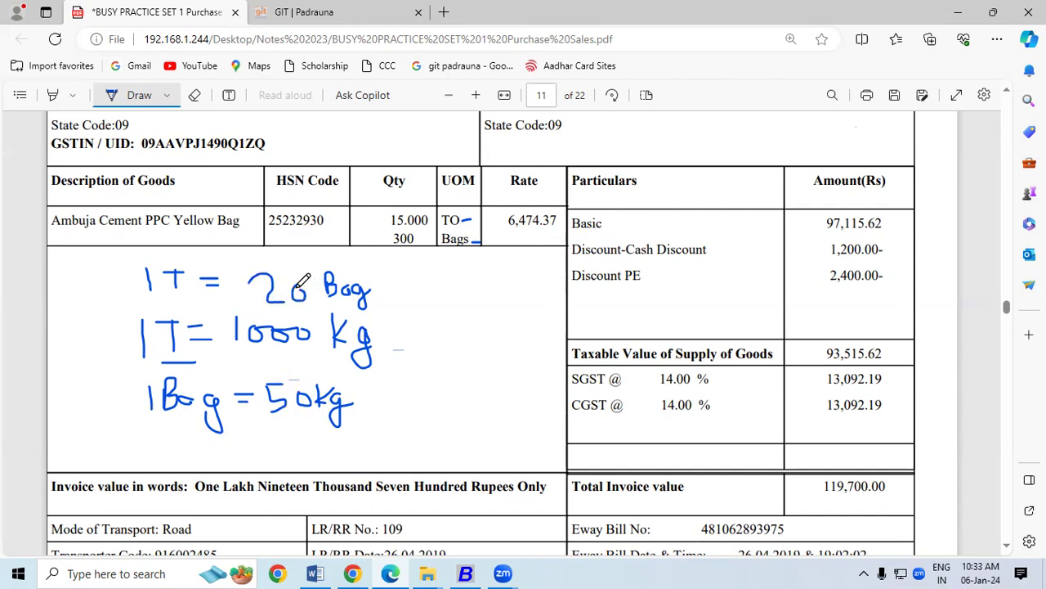
Box the 1T = 20 Bag line and sketch 'C =' beside it in ink.
{"action": "mouse_move", "coordinate": [138, 253]}
{"action": "left_mouse_down"}
{"action": "mouse_move", "coordinate": [137, 299]}
{"action": "mouse_move", "coordinate": [379, 308]}
{"action": "mouse_move", "coordinate": [383, 249]}
{"action": "mouse_move", "coordinate": [173, 254]}
{"action": "left_mouse_up"}
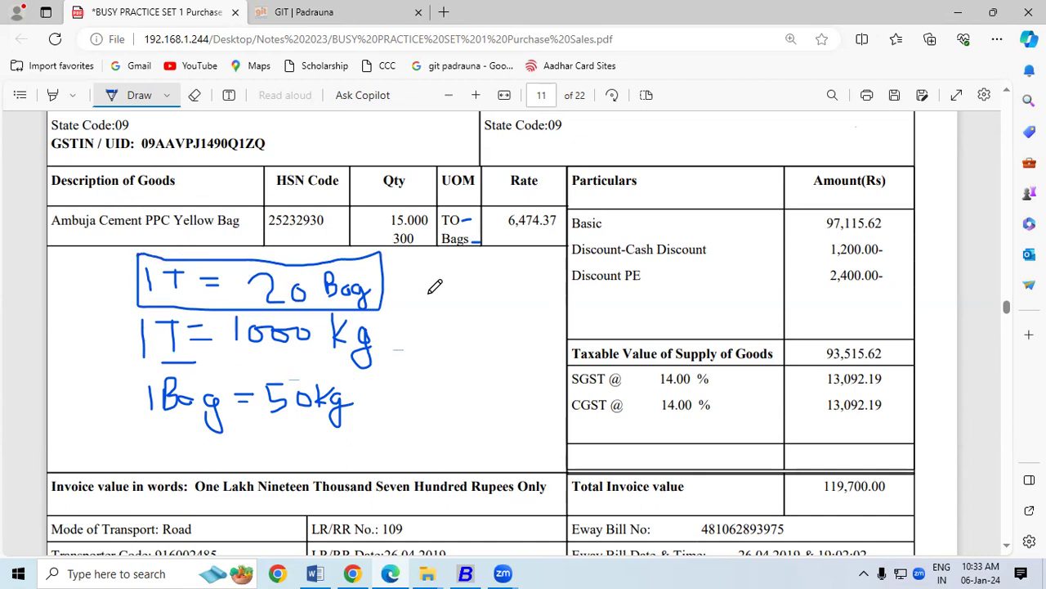
{"action": "left_click_drag", "start_coordinate": [428, 295], "coordinate": [433, 316]}
{"action": "left_click_drag", "start_coordinate": [446, 304], "coordinate": [463, 310]}
{"action": "mouse_move", "coordinate": [431, 293]}
{"action": "left_mouse_down"}
{"action": "mouse_move", "coordinate": [412, 314]}
{"action": "mouse_move", "coordinate": [428, 322]}
{"action": "left_mouse_up"}
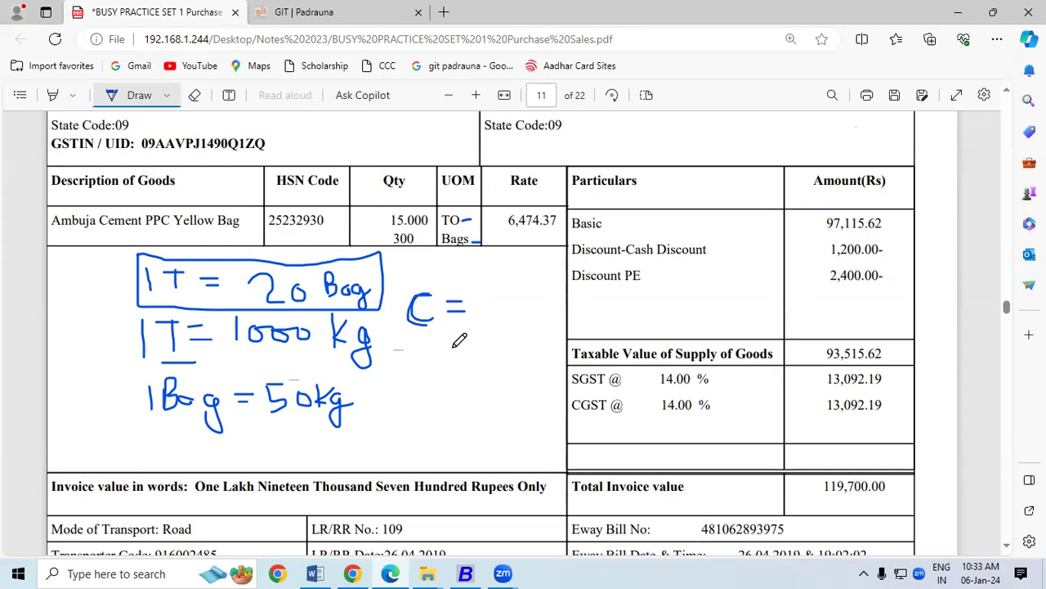
Erase the box, the conversion notes and the C = marks.
{"action": "left_click", "coordinate": [194, 95]}
{"action": "mouse_move", "coordinate": [241, 337]}
{"action": "left_mouse_down"}
{"action": "mouse_move", "coordinate": [252, 260]}
{"action": "mouse_move", "coordinate": [299, 298]}
{"action": "mouse_move", "coordinate": [86, 345]}
{"action": "mouse_move", "coordinate": [314, 322]}
{"action": "mouse_move", "coordinate": [142, 329]}
{"action": "mouse_move", "coordinate": [178, 264]}
{"action": "mouse_move", "coordinate": [169, 396]}
{"action": "mouse_move", "coordinate": [370, 389]}
{"action": "mouse_move", "coordinate": [323, 356]}
{"action": "mouse_move", "coordinate": [354, 294]}
{"action": "mouse_move", "coordinate": [337, 286]}
{"action": "mouse_move", "coordinate": [205, 311]}
{"action": "mouse_move", "coordinate": [211, 233]}
{"action": "mouse_move", "coordinate": [213, 327]}
{"action": "mouse_move", "coordinate": [191, 362]}
{"action": "mouse_move", "coordinate": [134, 397]}
{"action": "left_mouse_up"}
{"action": "mouse_move", "coordinate": [461, 317]}
{"action": "left_mouse_down"}
{"action": "mouse_move", "coordinate": [403, 306]}
{"action": "mouse_move", "coordinate": [460, 326]}
{"action": "left_mouse_up"}
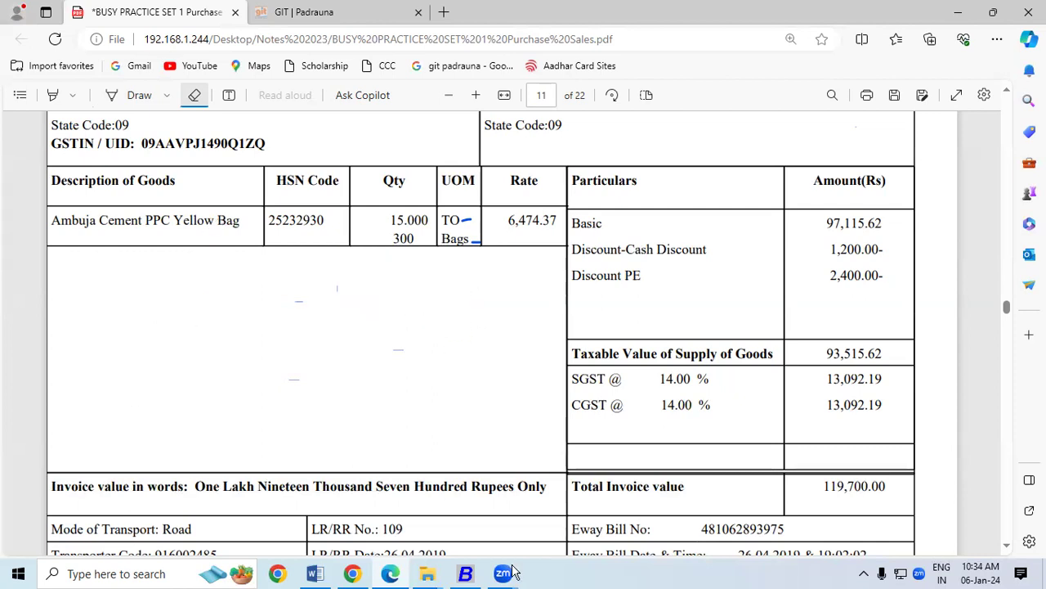
Re-save Inventory features with the Alternate Unit of Items options confirmed, then exit configuration.
{"action": "left_click", "coordinate": [466, 575]}
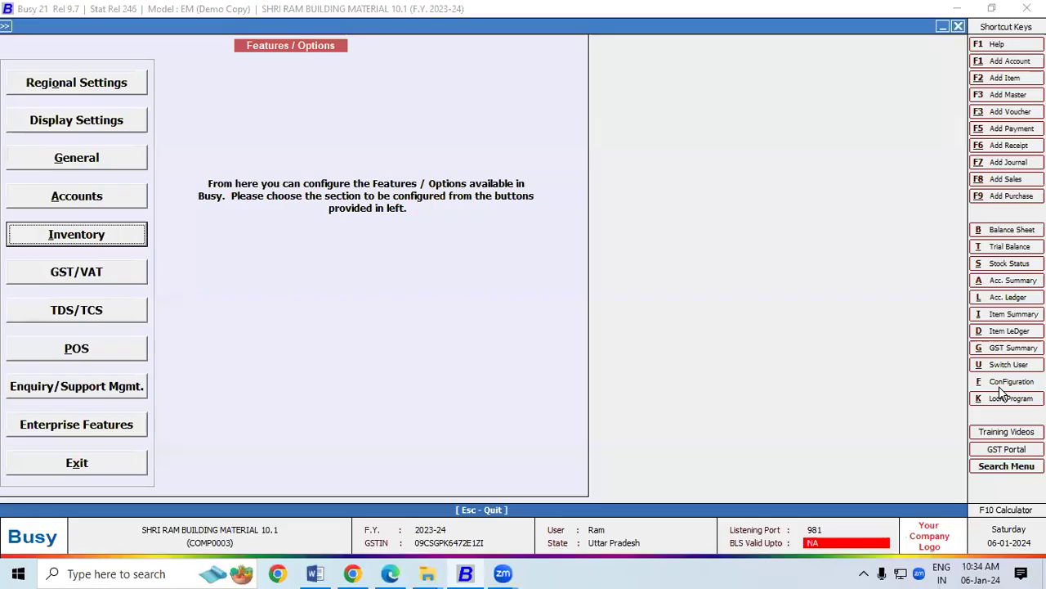
{"action": "left_click", "coordinate": [1008, 382]}
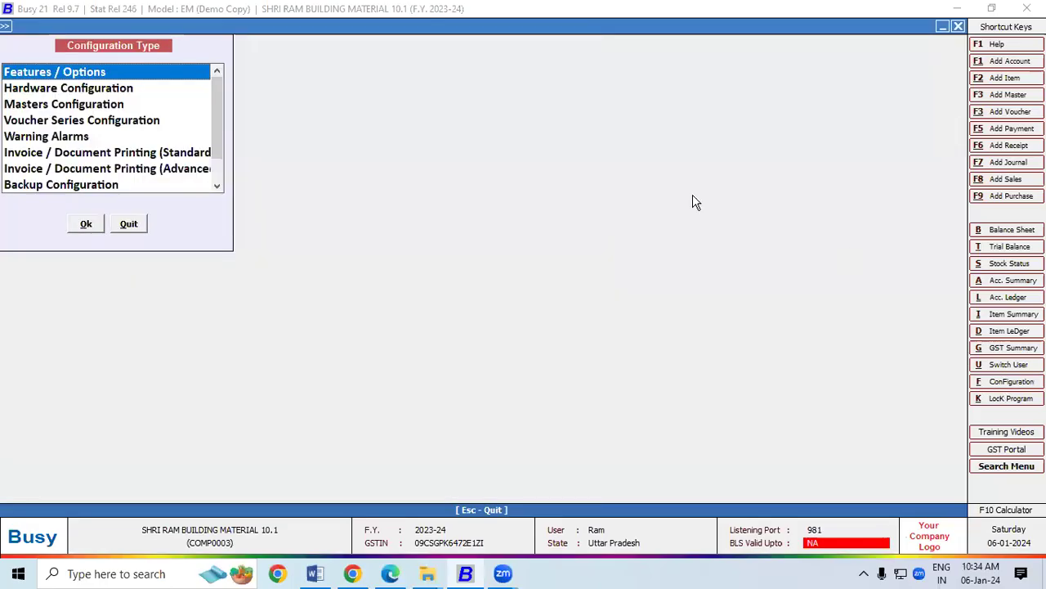
{"action": "double_click", "coordinate": [108, 73]}
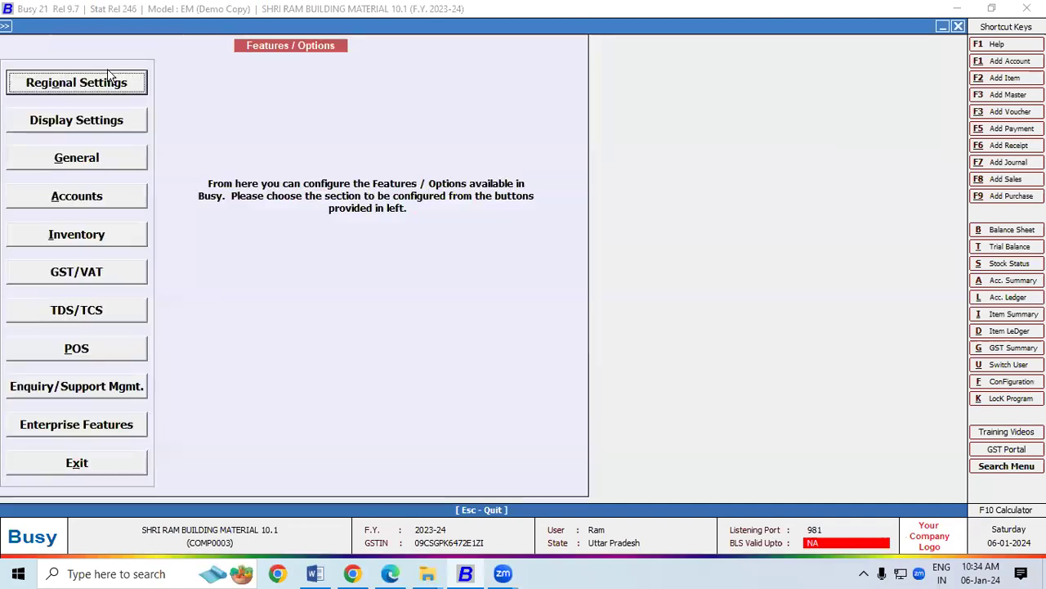
{"action": "left_click", "coordinate": [89, 231]}
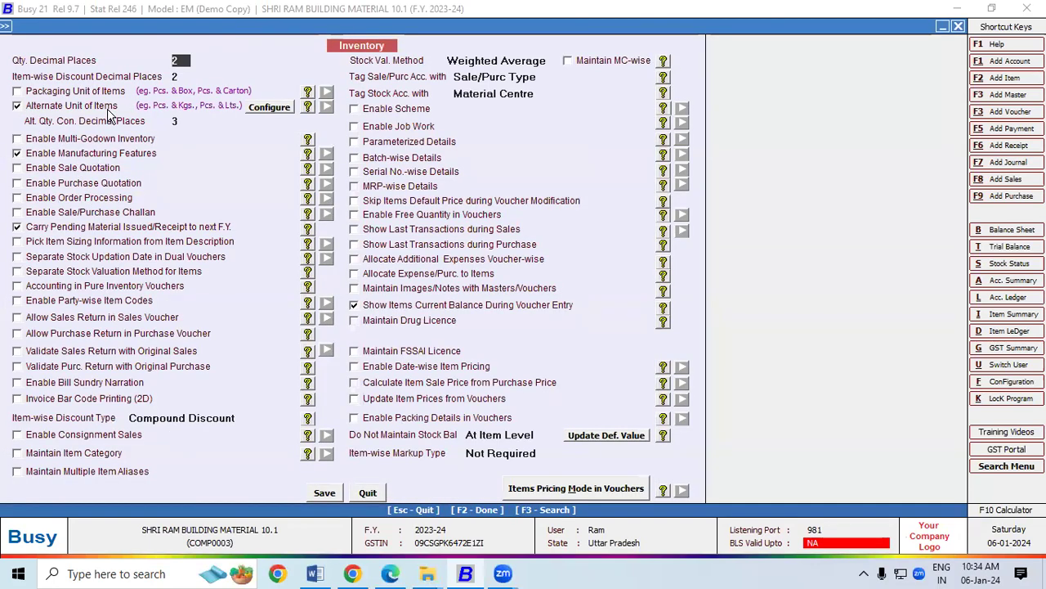
{"action": "left_click", "coordinate": [263, 114]}
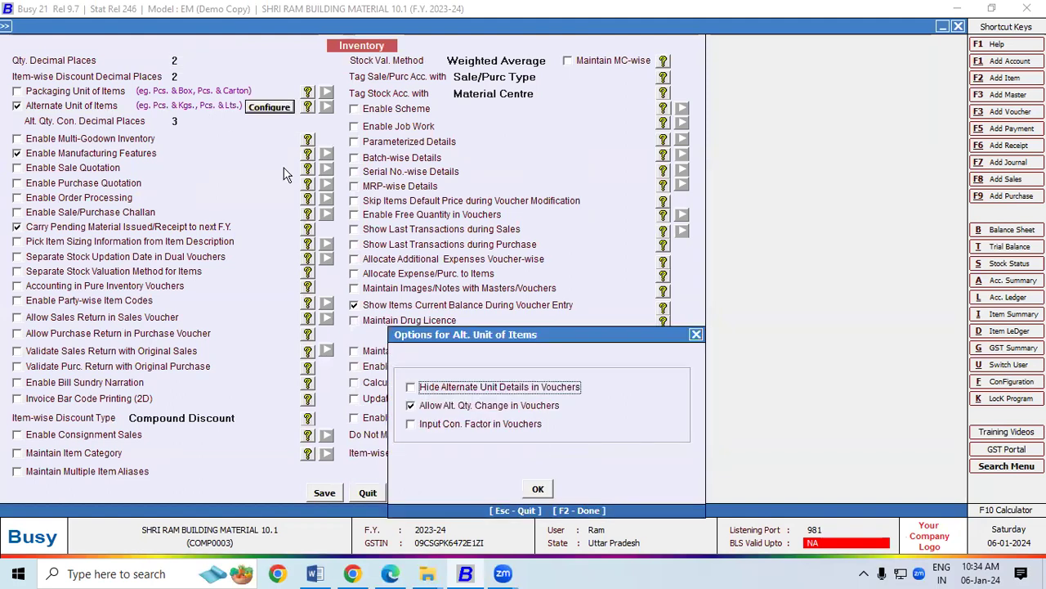
{"action": "left_click", "coordinate": [408, 275]}
{"action": "left_click", "coordinate": [329, 493]}
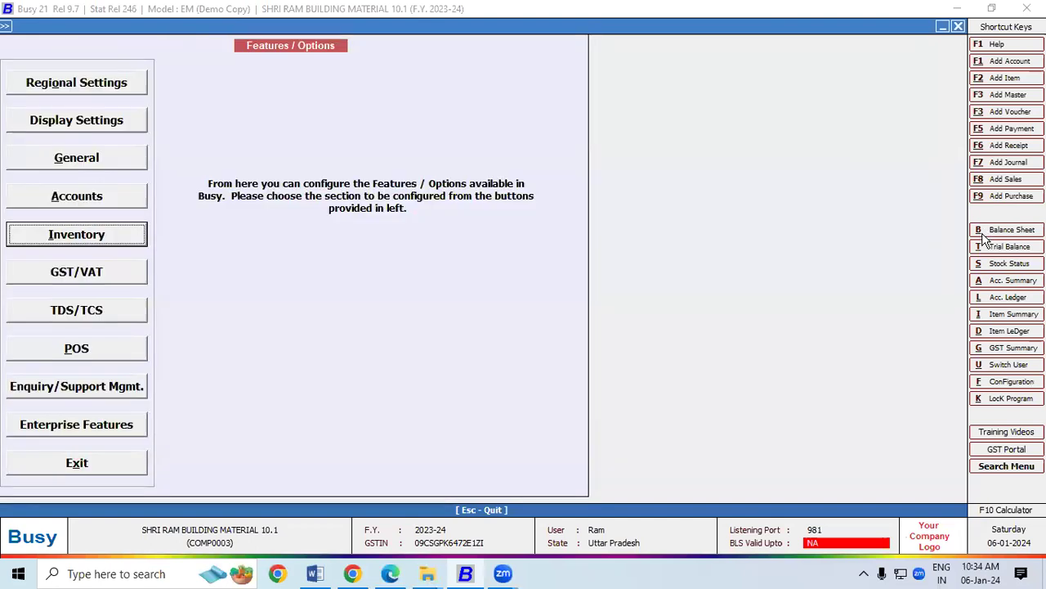
{"action": "key", "text": "Escape"}
{"action": "key", "text": "Escape"}
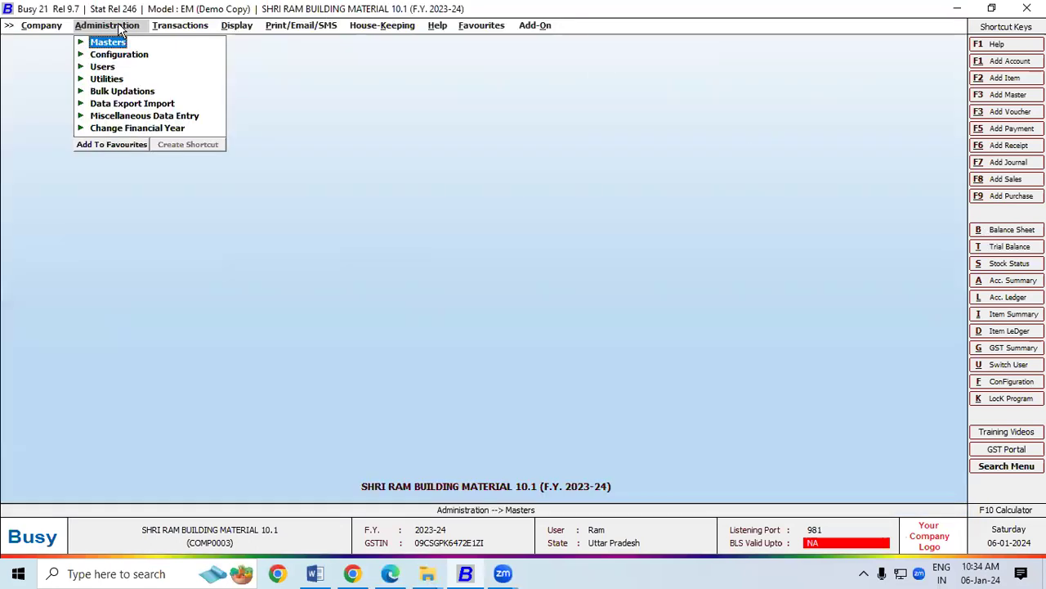
Start a new item via Masters > Item > Add.
{"action": "left_click", "coordinate": [119, 43]}
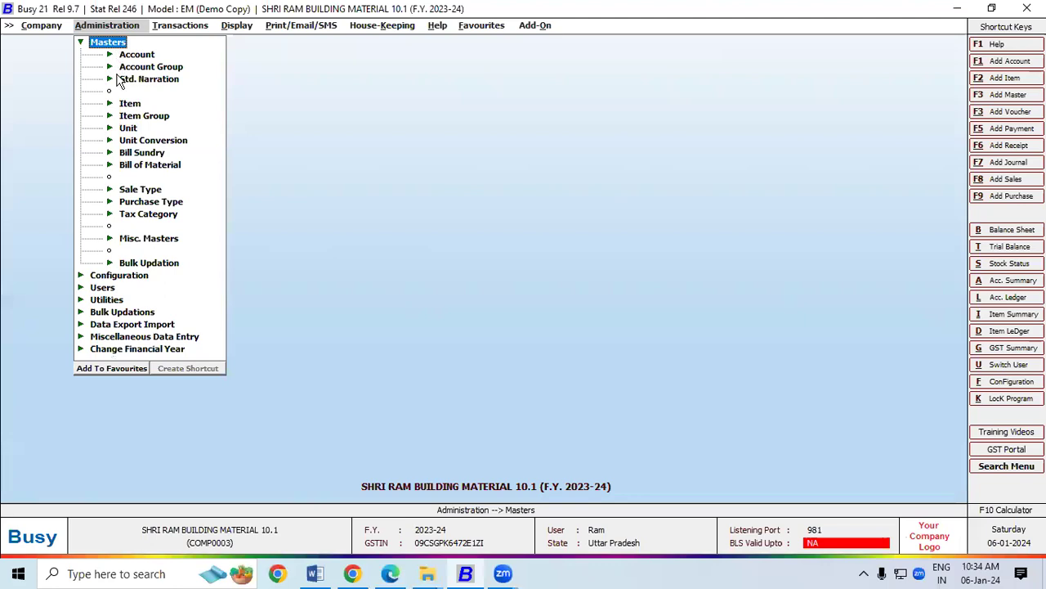
{"action": "left_click", "coordinate": [119, 104]}
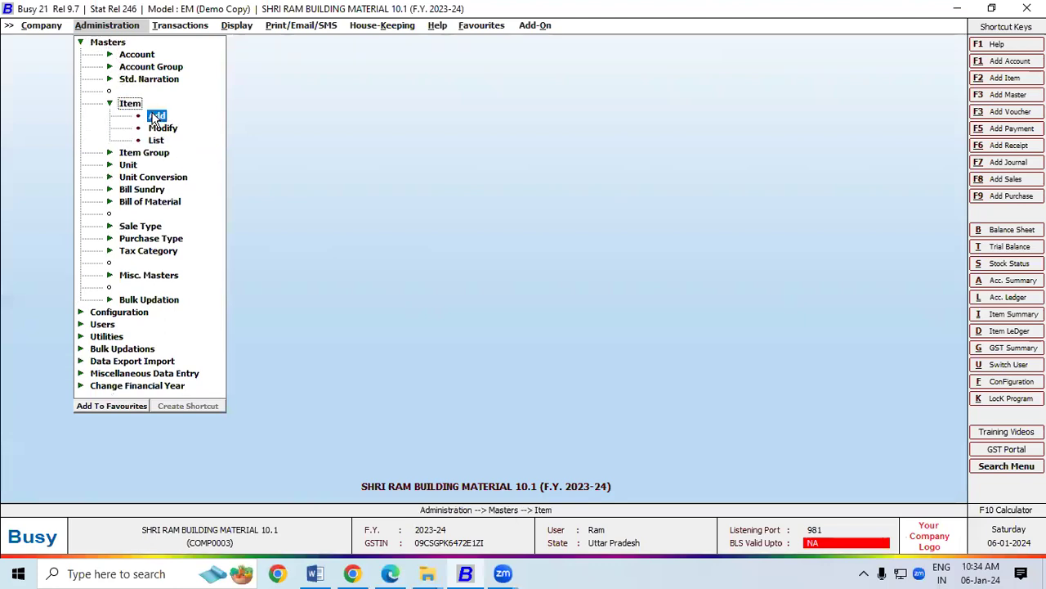
{"action": "left_click", "coordinate": [154, 115]}
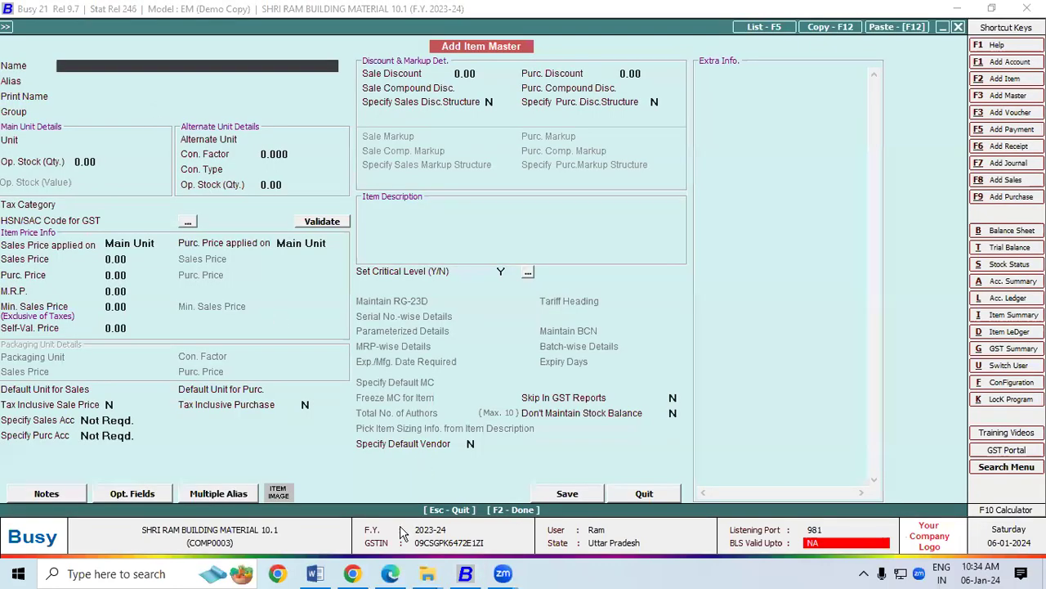
Name the item 'Ambuja Cement PPC Yellow Bag New' using the product name copied from the invoice PDF.
{"action": "left_click", "coordinate": [392, 574]}
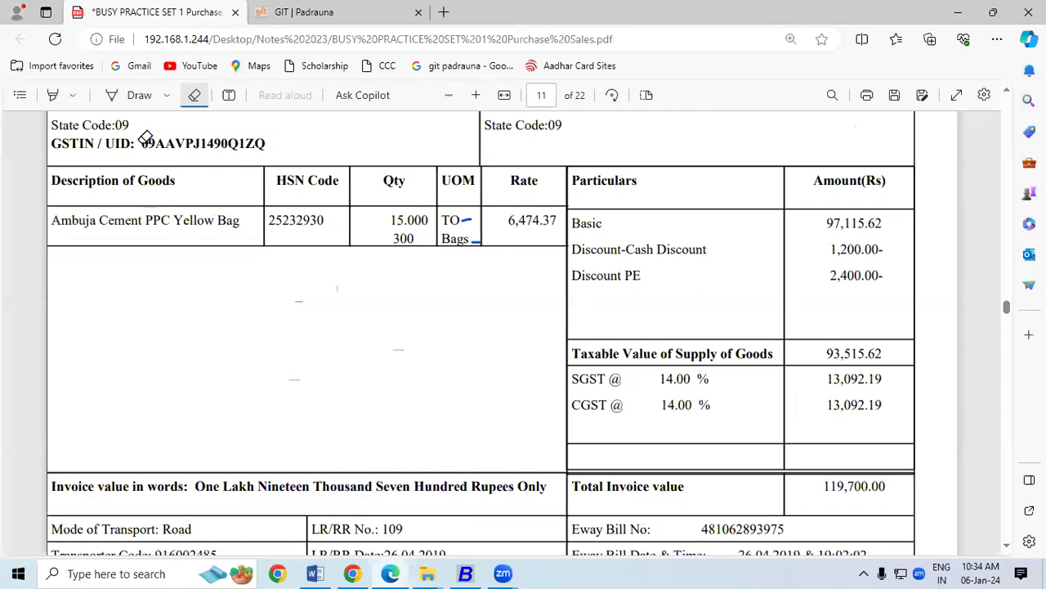
{"action": "left_click", "coordinate": [195, 96]}
{"action": "left_click_drag", "start_coordinate": [51, 221], "coordinate": [235, 227]}
{"action": "key", "text": "ctrl+c"}
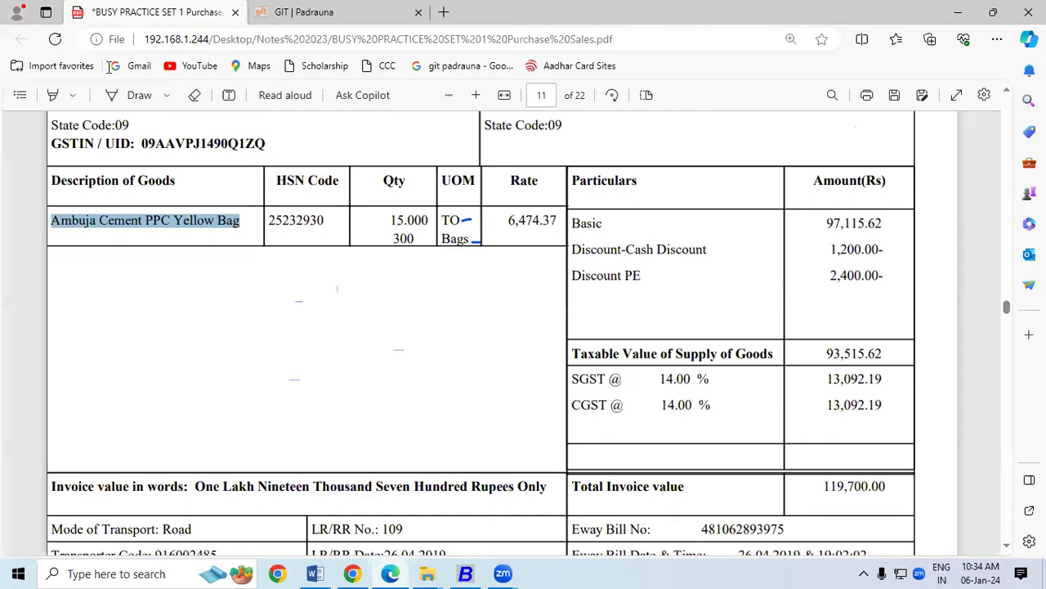
{"action": "key", "text": "alt+Tab"}
{"action": "key", "text": "ctrl+v"}
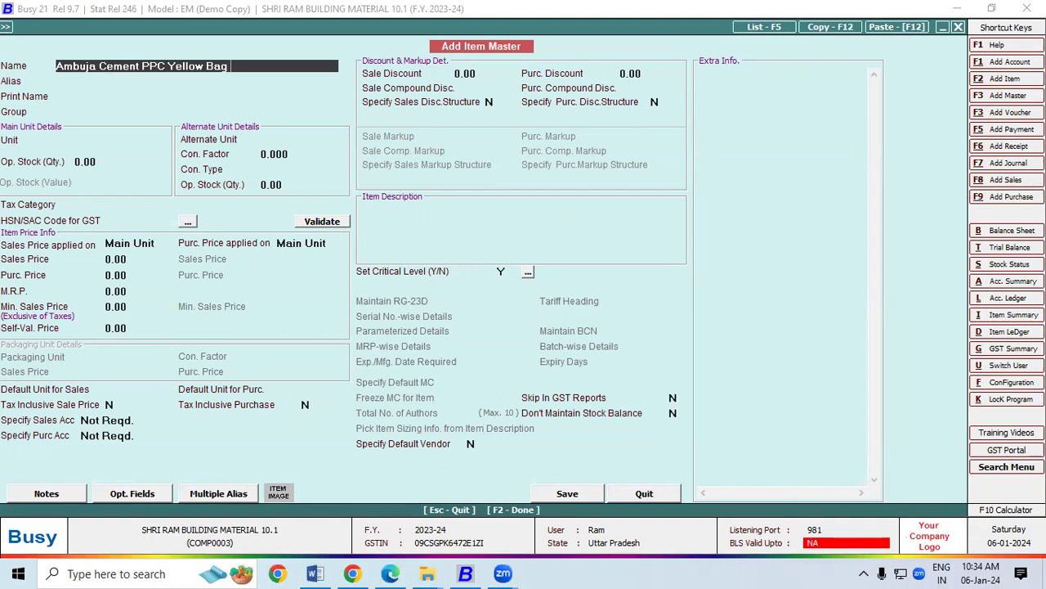
{"action": "type", "text": "N"}
{"action": "key", "text": "Return"}
{"action": "key", "text": "Return"}
{"action": "key", "text": "Return"}
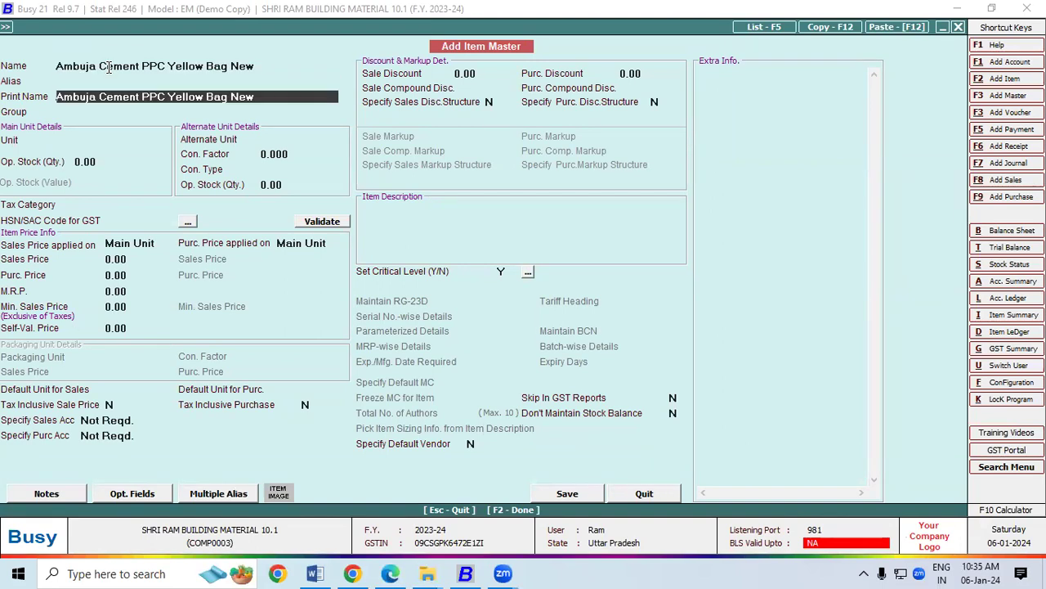
Set group CEMENT, main unit Tonne, alternate unit BAG with conversion factor 20.
{"action": "type", "text": "ce"}
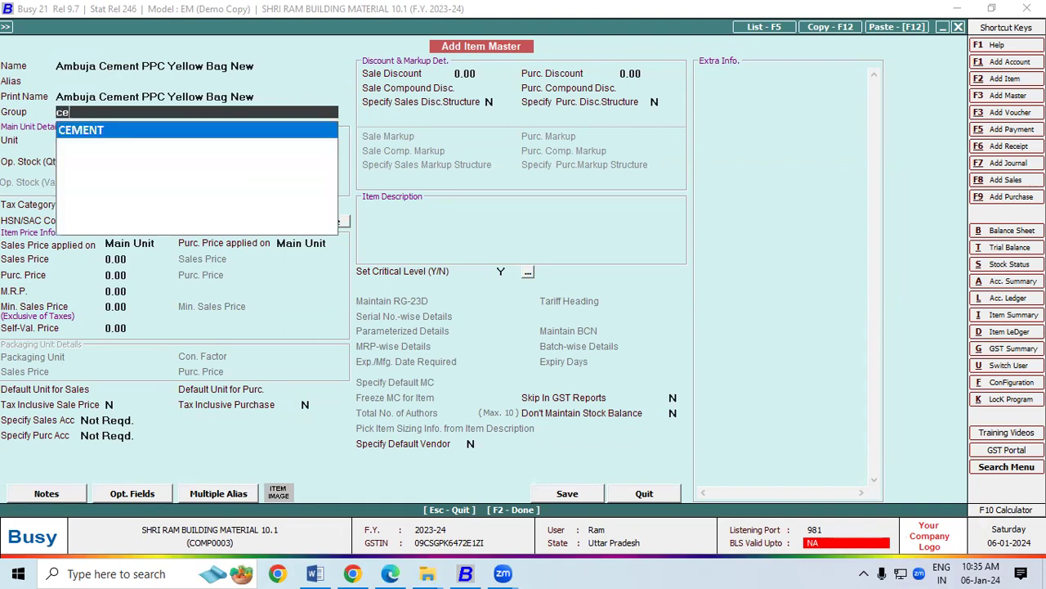
{"action": "key", "text": "Return"}
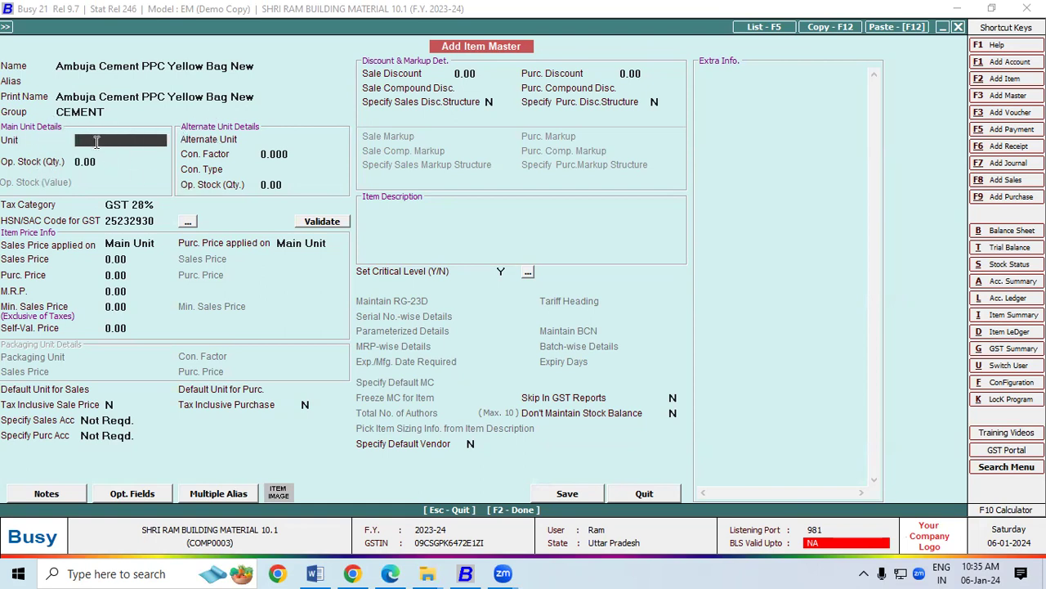
{"action": "type", "text": "t"}
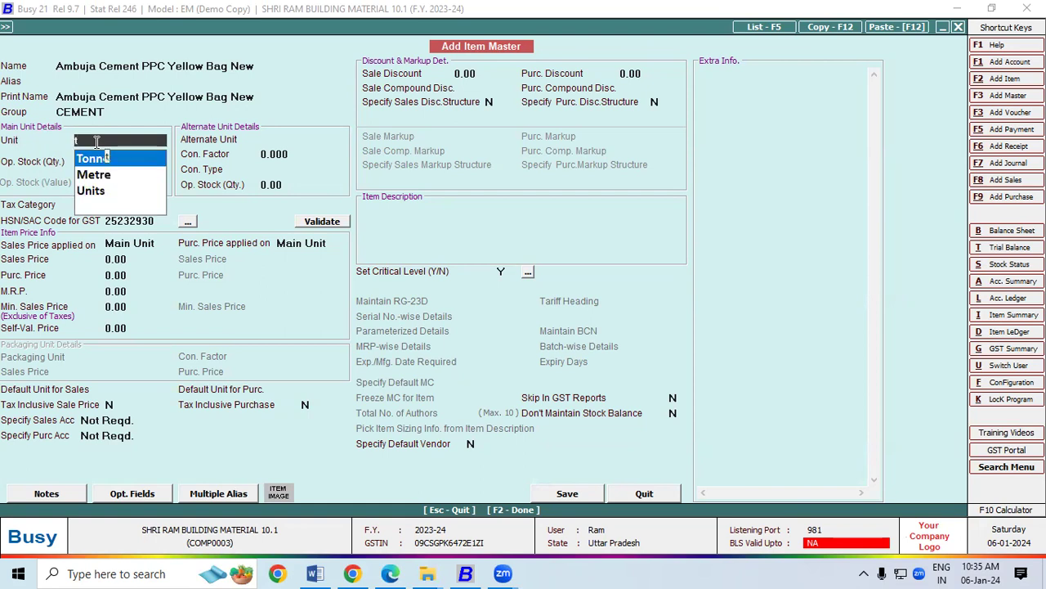
{"action": "key", "text": "Return"}
{"action": "key", "text": "Return"}
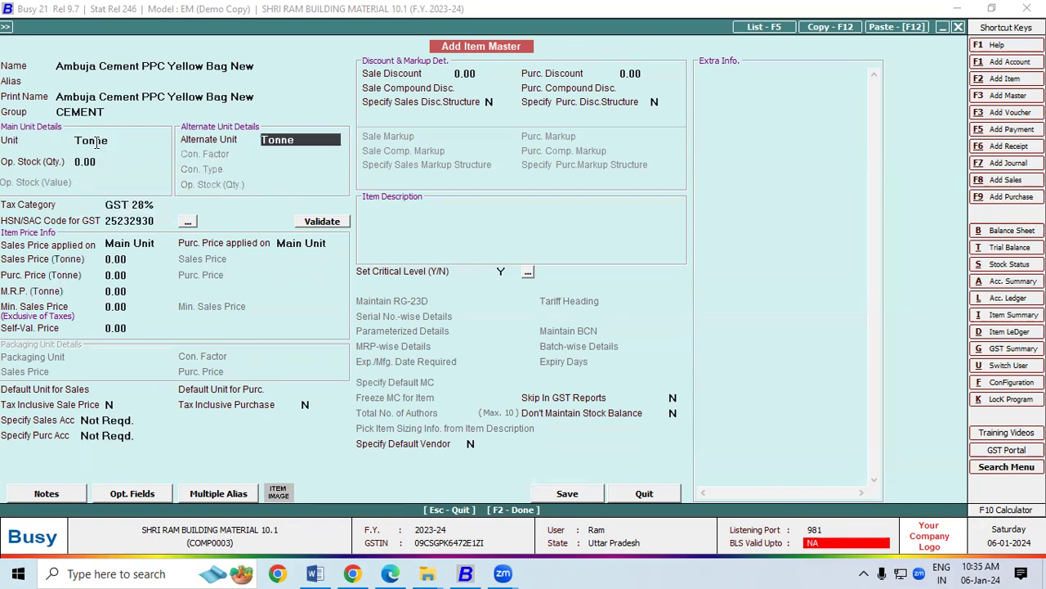
{"action": "type", "text": "ba"}
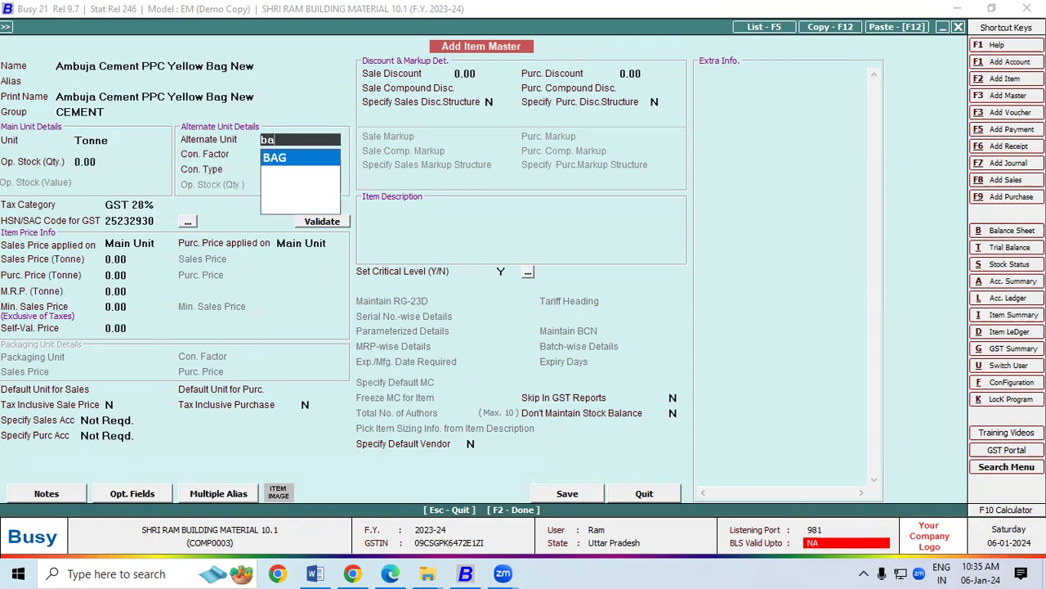
{"action": "key", "text": "Return"}
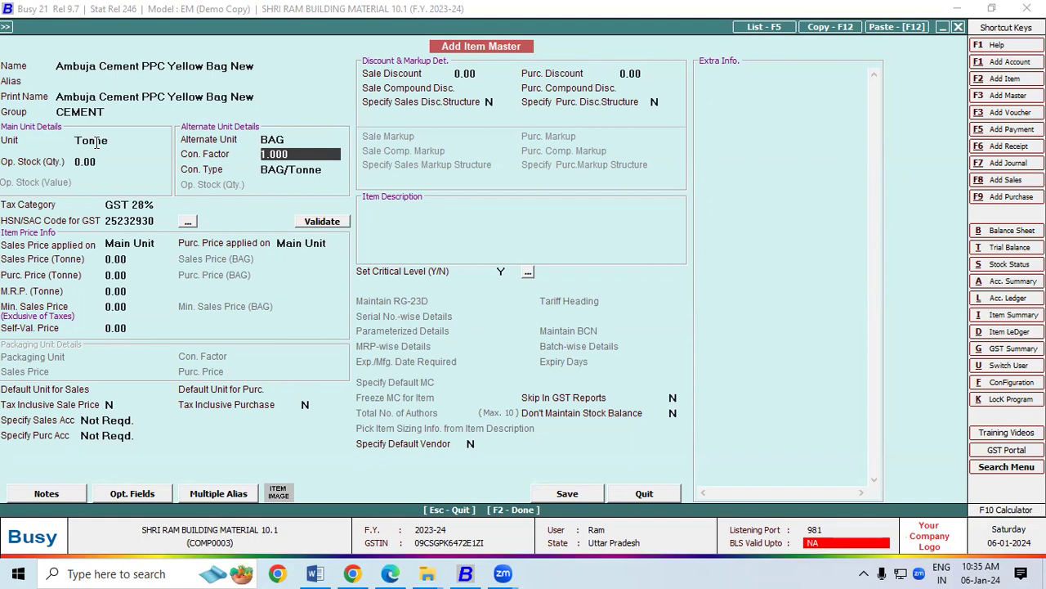
{"action": "type", "text": "20"}
{"action": "key", "text": "Return"}
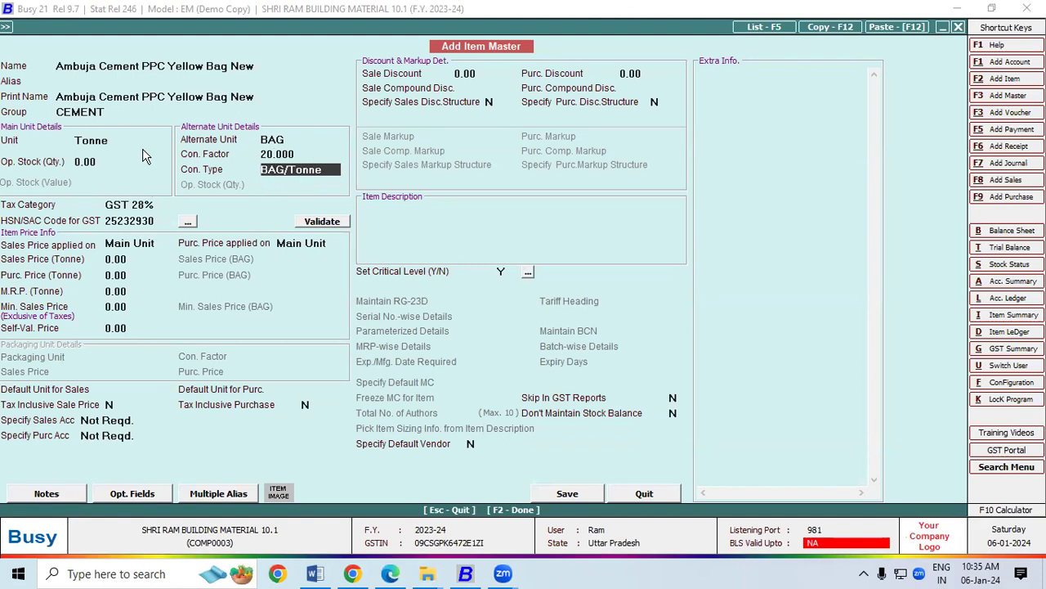
Review the item name and the Tonne/BAG units, then save the item master.
{"action": "left_click", "coordinate": [258, 68]}
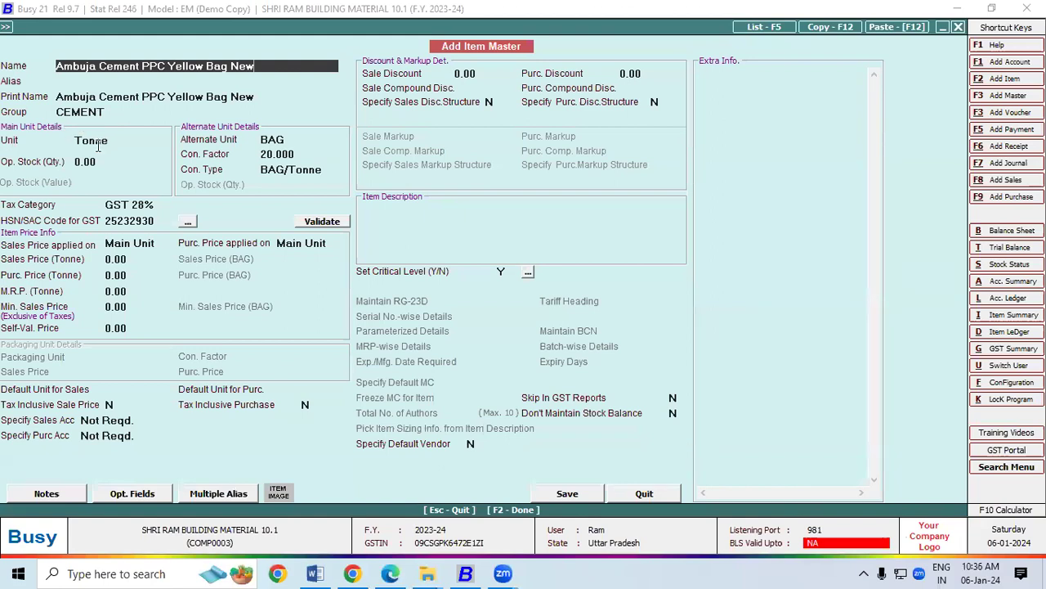
{"action": "left_click", "coordinate": [98, 139]}
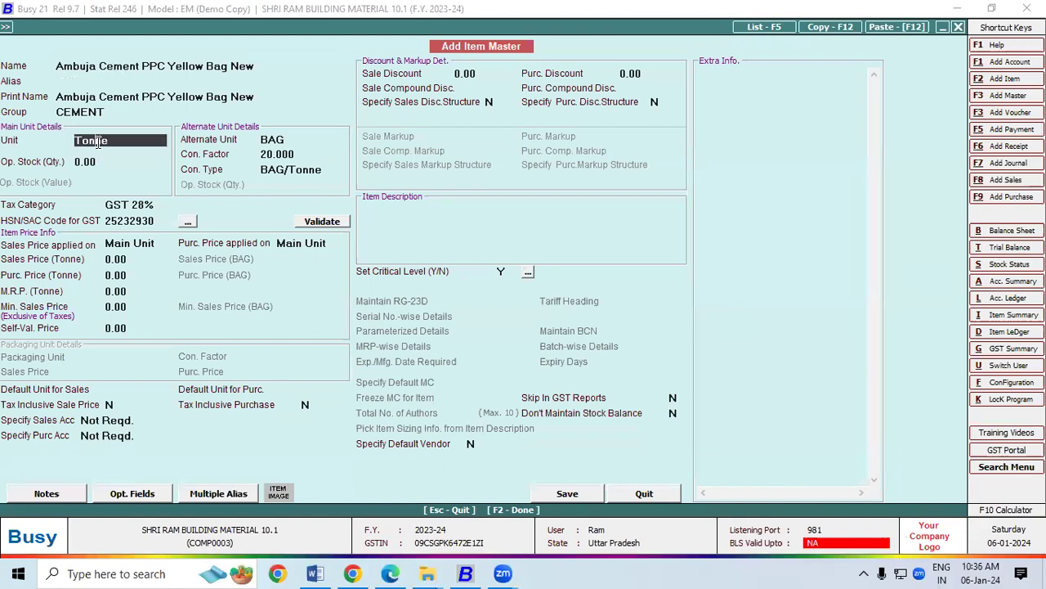
{"action": "left_click", "coordinate": [263, 139]}
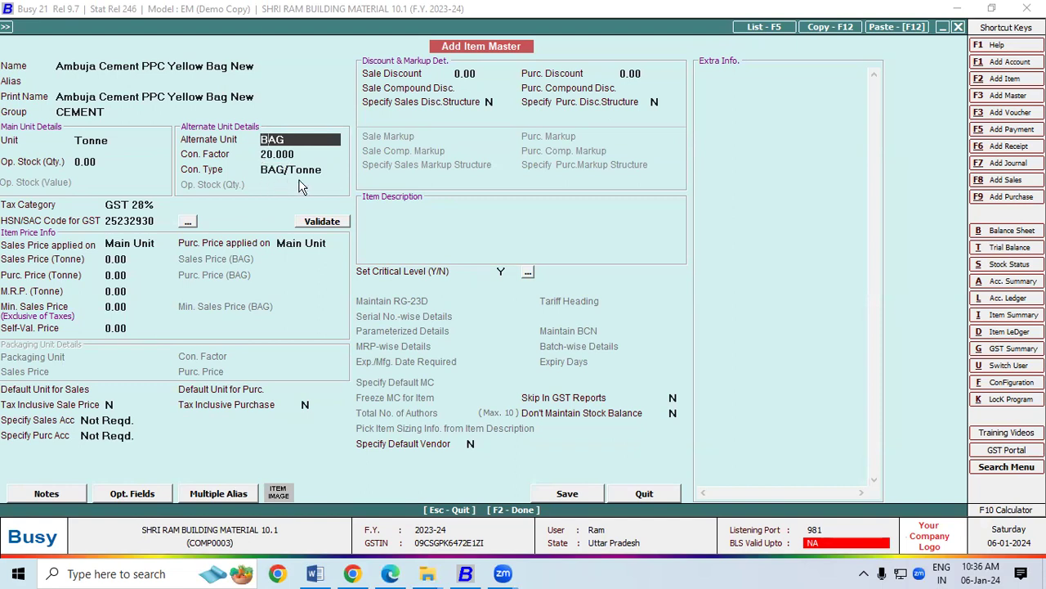
{"action": "left_click", "coordinate": [568, 494]}
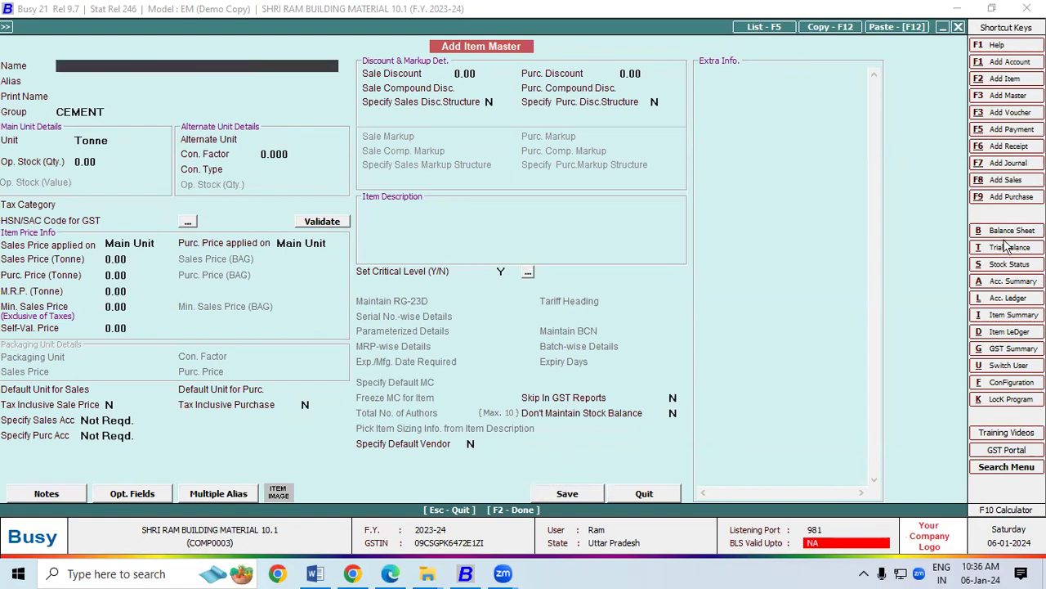
Start Purchase Voucher No. 11 dated 01-04-2023, then show the invoice header in Edge.
{"action": "left_click", "coordinate": [1010, 197]}
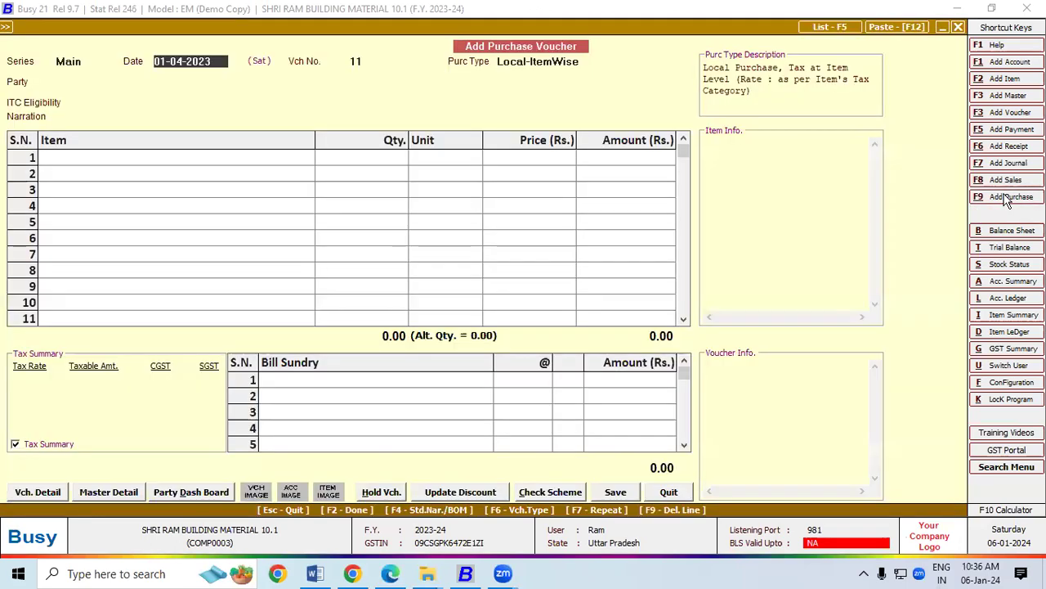
{"action": "key", "text": "Return"}
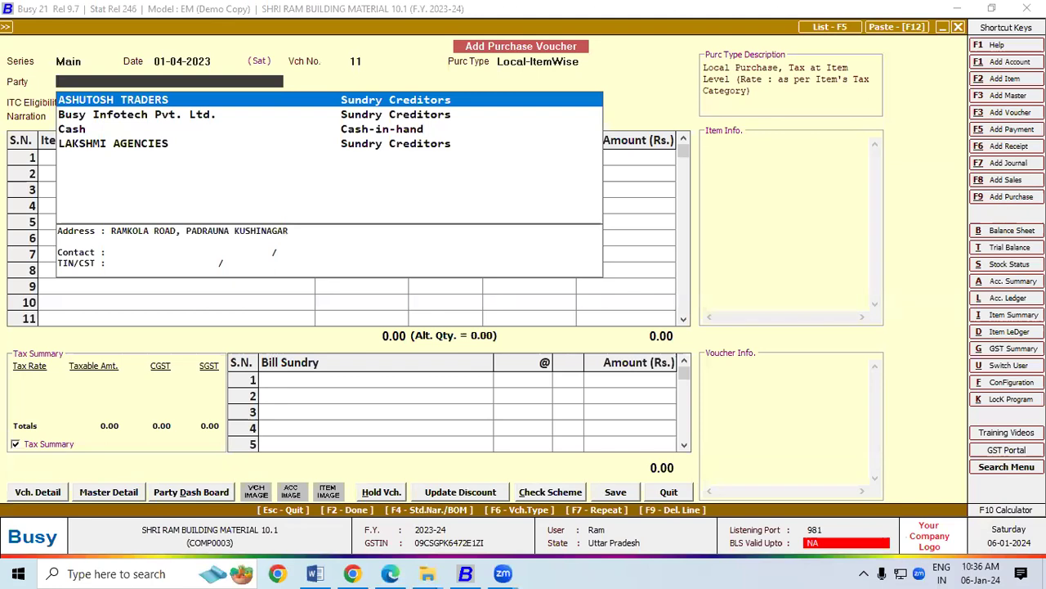
{"action": "left_click", "coordinate": [390, 574]}
{"action": "scroll", "coordinate": [490, 327], "scroll_direction": "up", "scroll_amount": 5}
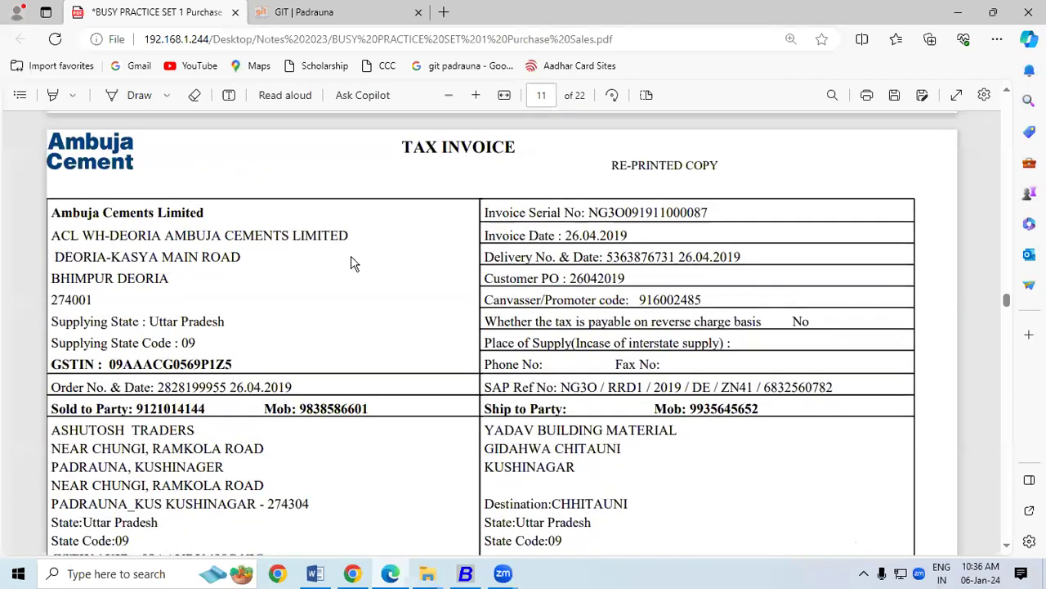
Circle the Ambuja Cements Limited supplier block and GSTIN in ink, then return to BUSY.
{"action": "left_click", "coordinate": [135, 95]}
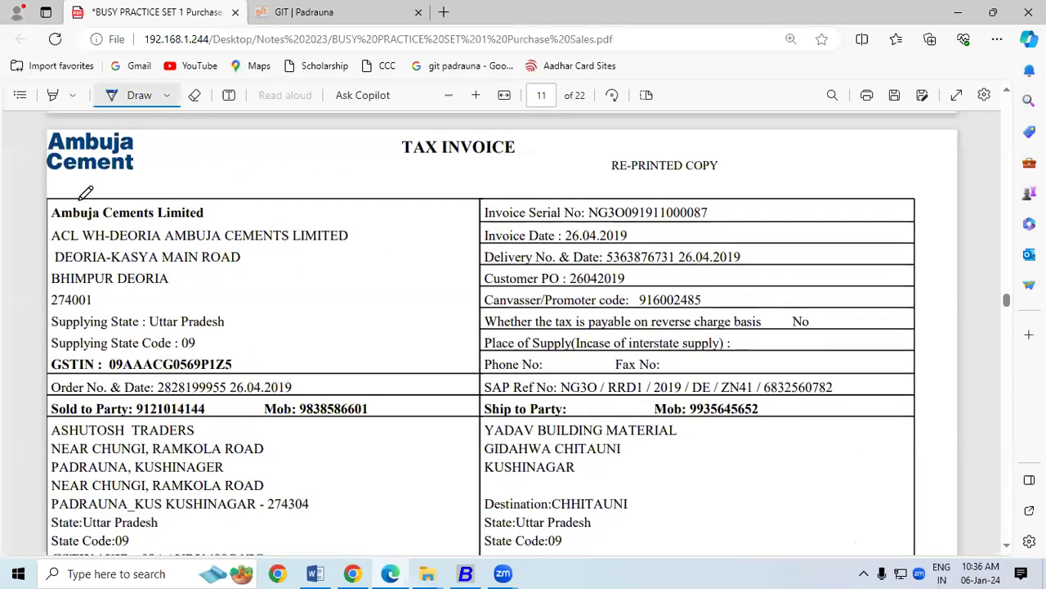
{"action": "mouse_move", "coordinate": [49, 374]}
{"action": "left_mouse_down"}
{"action": "mouse_move", "coordinate": [277, 370]}
{"action": "mouse_move", "coordinate": [347, 296]}
{"action": "mouse_move", "coordinate": [374, 212]}
{"action": "mouse_move", "coordinate": [232, 175]}
{"action": "mouse_move", "coordinate": [77, 183]}
{"action": "left_mouse_up"}
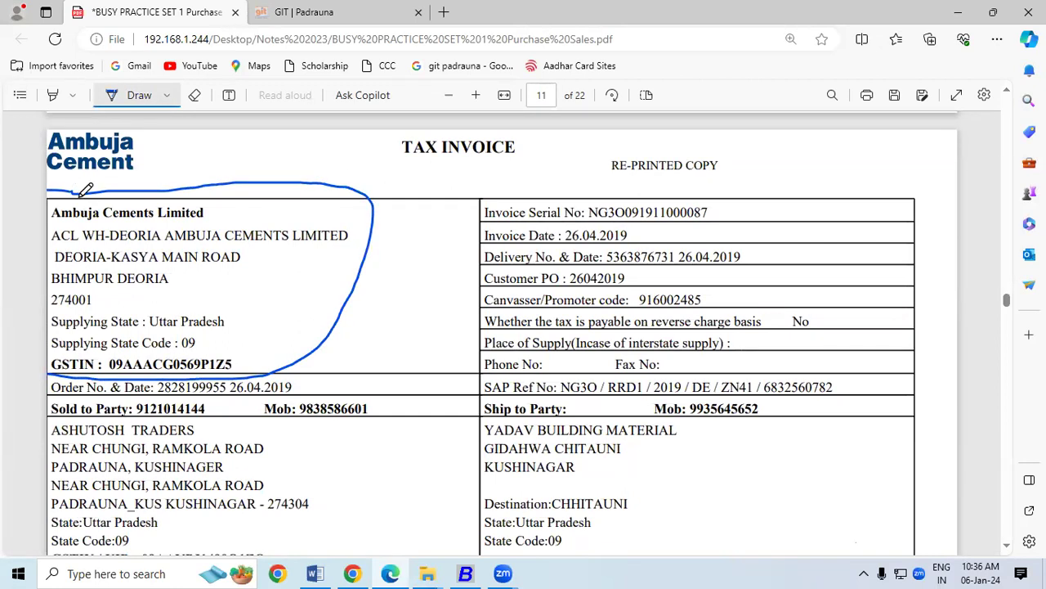
{"action": "left_click", "coordinate": [139, 99]}
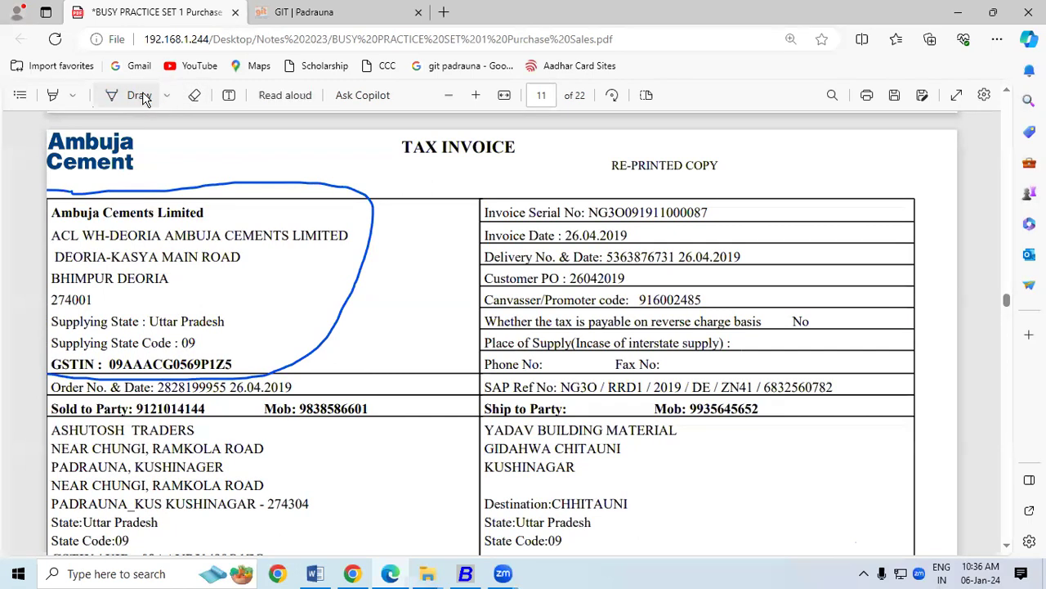
{"action": "left_click", "coordinate": [457, 575]}
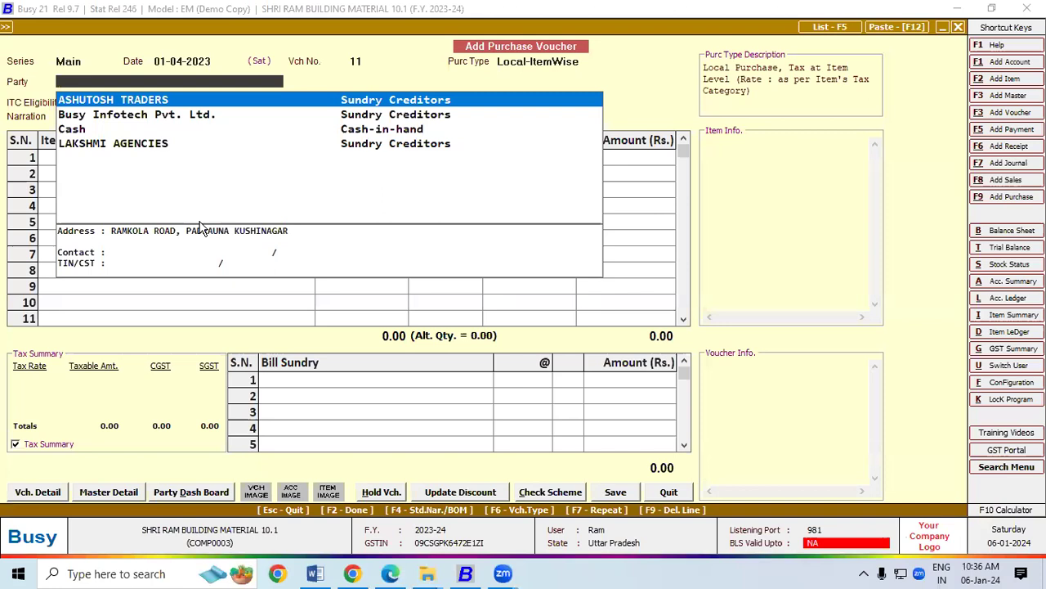
Create a new account named Ambuja Cements Limited in the Sundry Creditors group.
{"action": "key", "text": "alt+F1"}
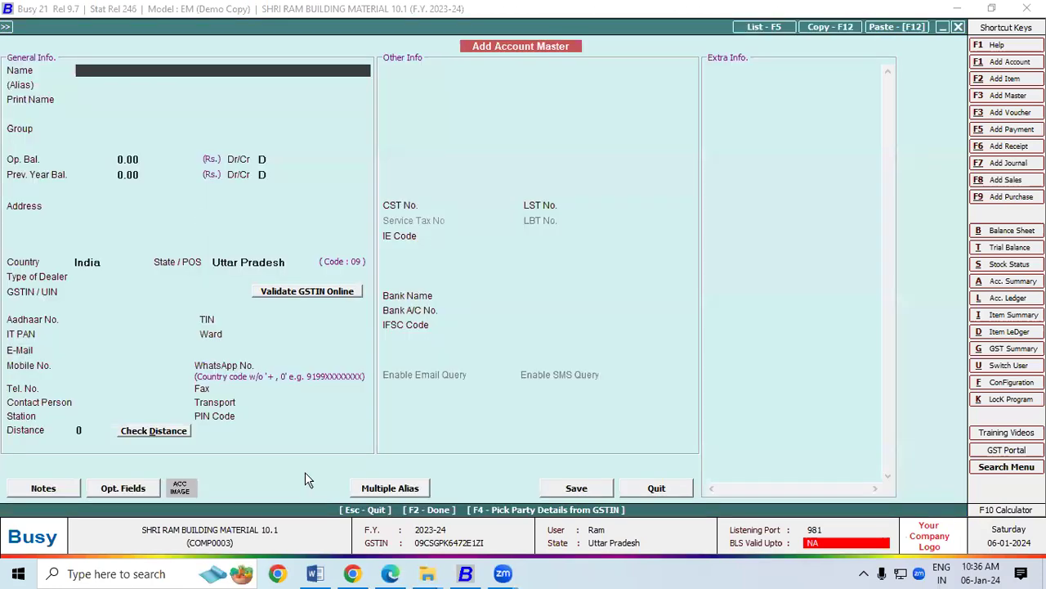
{"action": "left_click", "coordinate": [392, 574]}
{"action": "left_click_drag", "start_coordinate": [204, 213], "coordinate": [47, 212]}
{"action": "key", "text": "ctrl+c"}
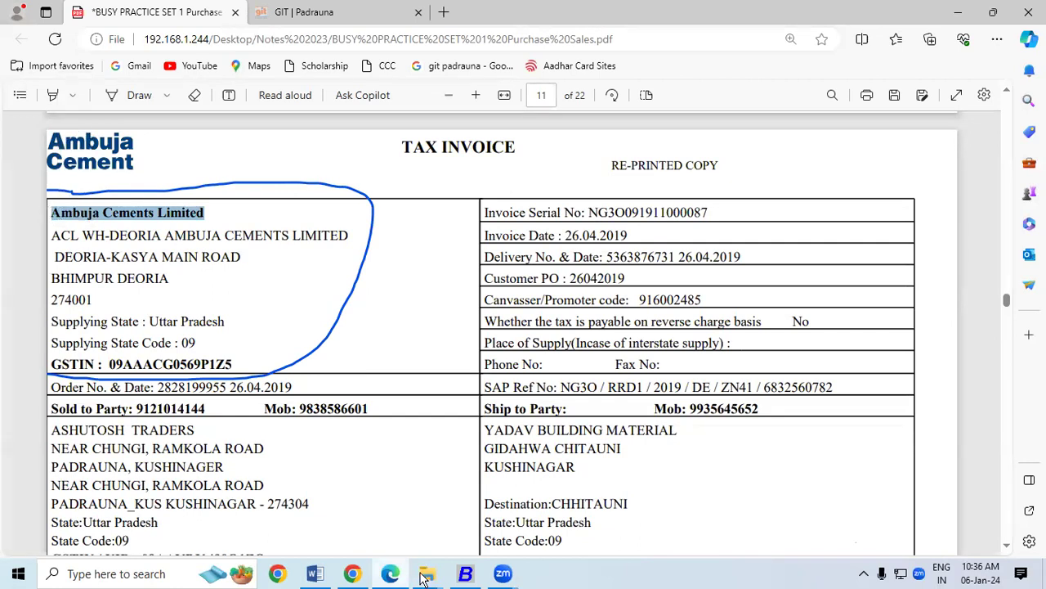
{"action": "left_click", "coordinate": [465, 576]}
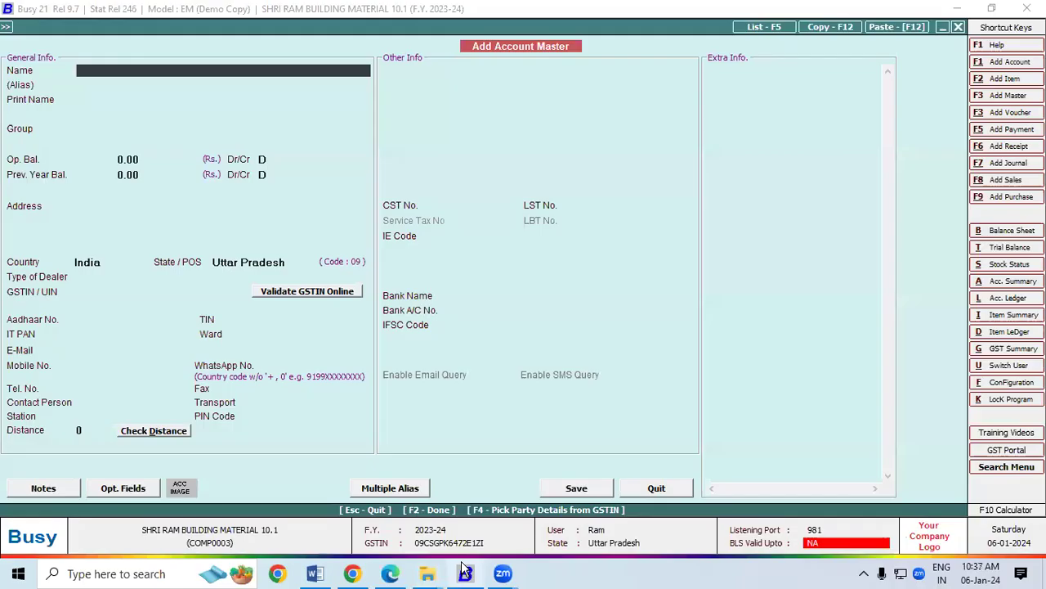
{"action": "key", "text": "ctrl+v"}
{"action": "key", "text": "Return"}
{"action": "key", "text": "Return"}
{"action": "key", "text": "Return"}
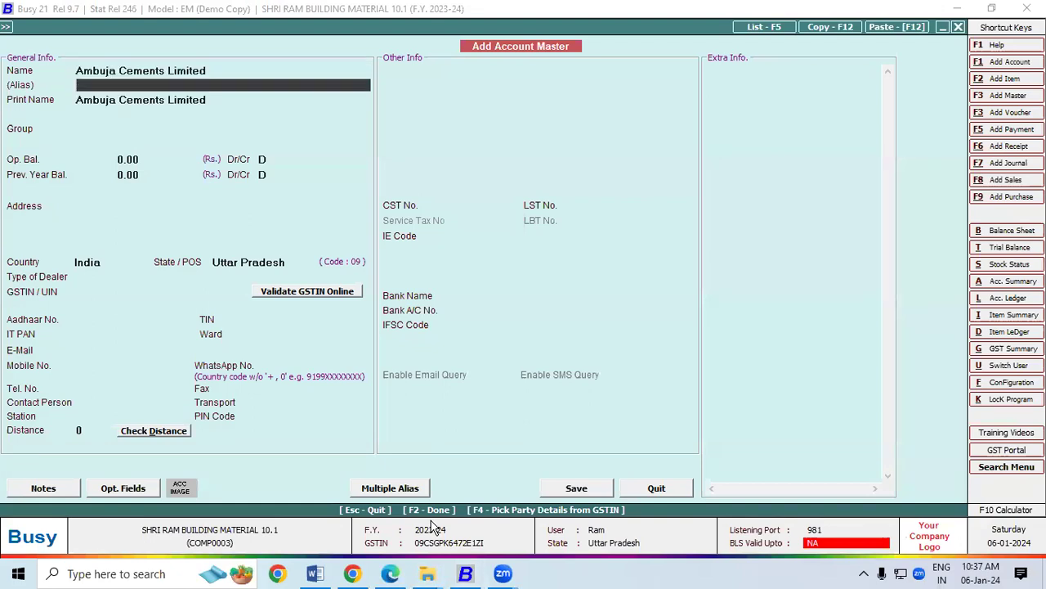
{"action": "type", "text": "sun"}
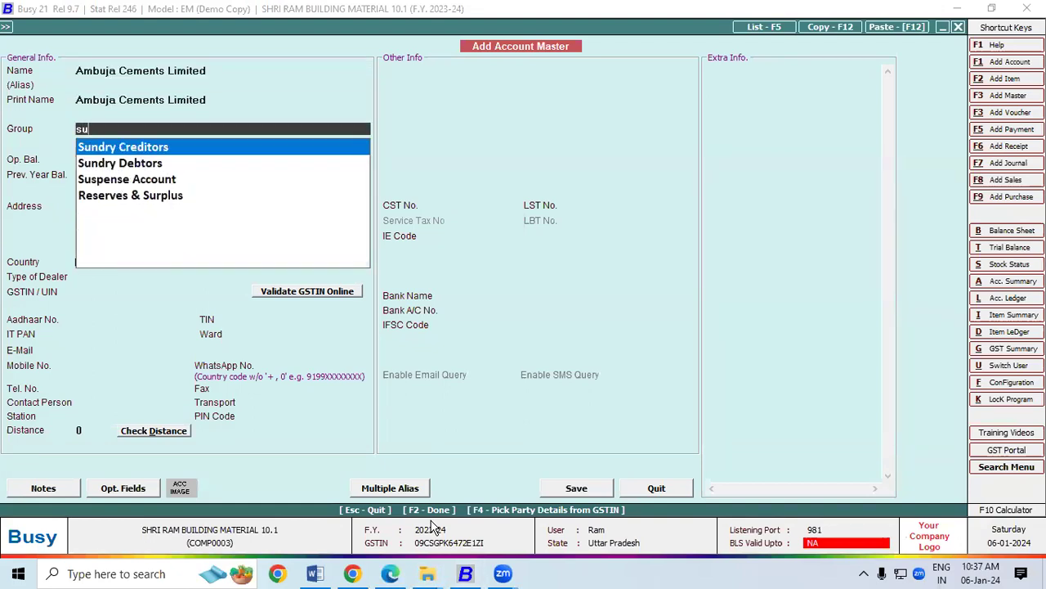
{"action": "key", "text": "Return"}
{"action": "key", "text": "Return"}
{"action": "key", "text": "Return"}
{"action": "key", "text": "Return"}
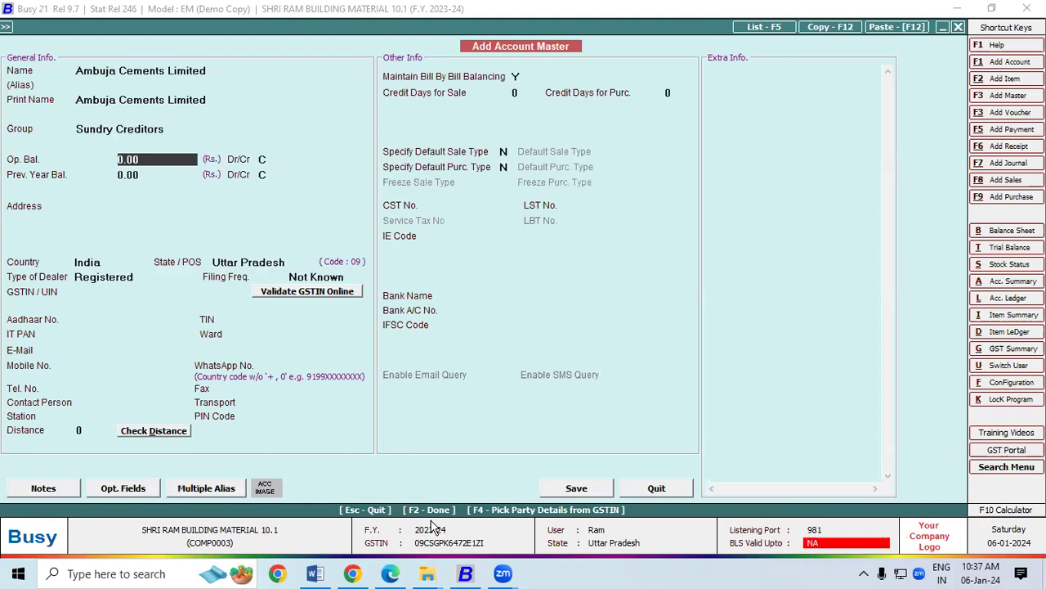
{"action": "key", "text": "Return"}
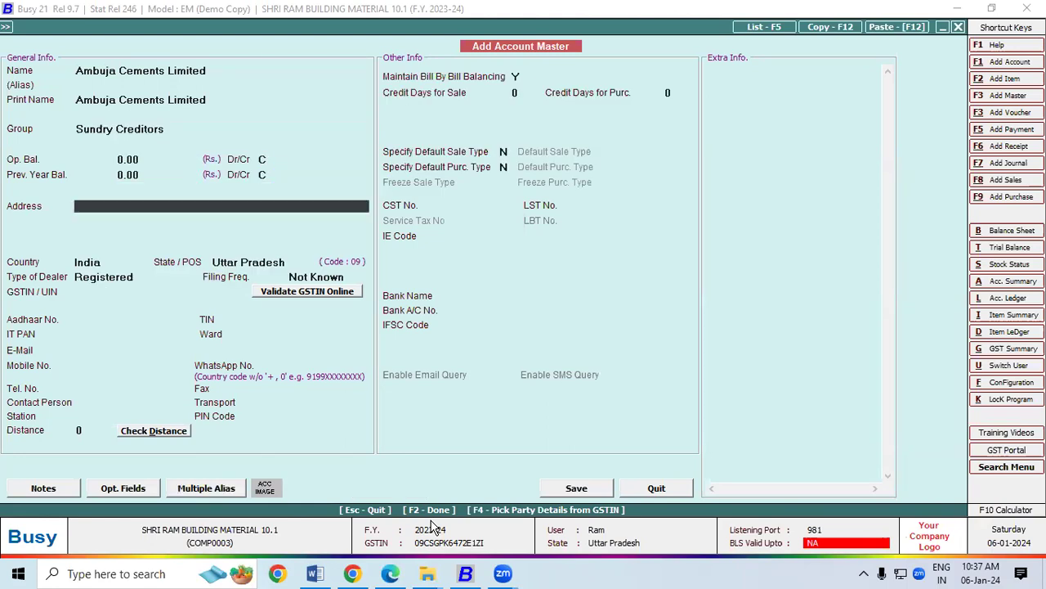
Fill in the invoice's two address lines and keep the filing frequency as Not Known.
{"action": "left_click", "coordinate": [390, 573]}
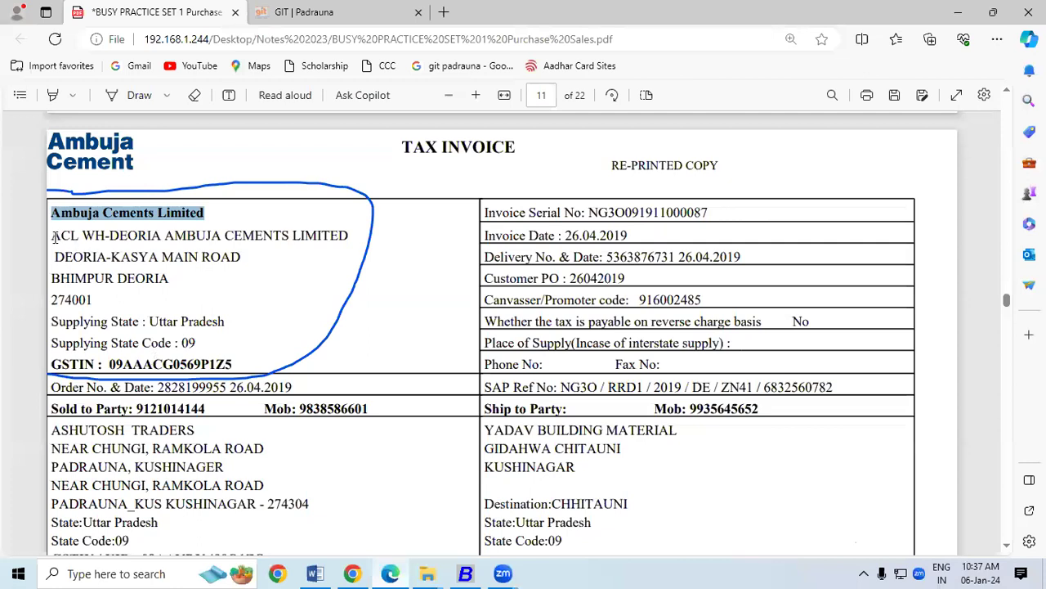
{"action": "left_click_drag", "start_coordinate": [55, 255], "coordinate": [240, 255]}
{"action": "key", "text": "ctrl+c"}
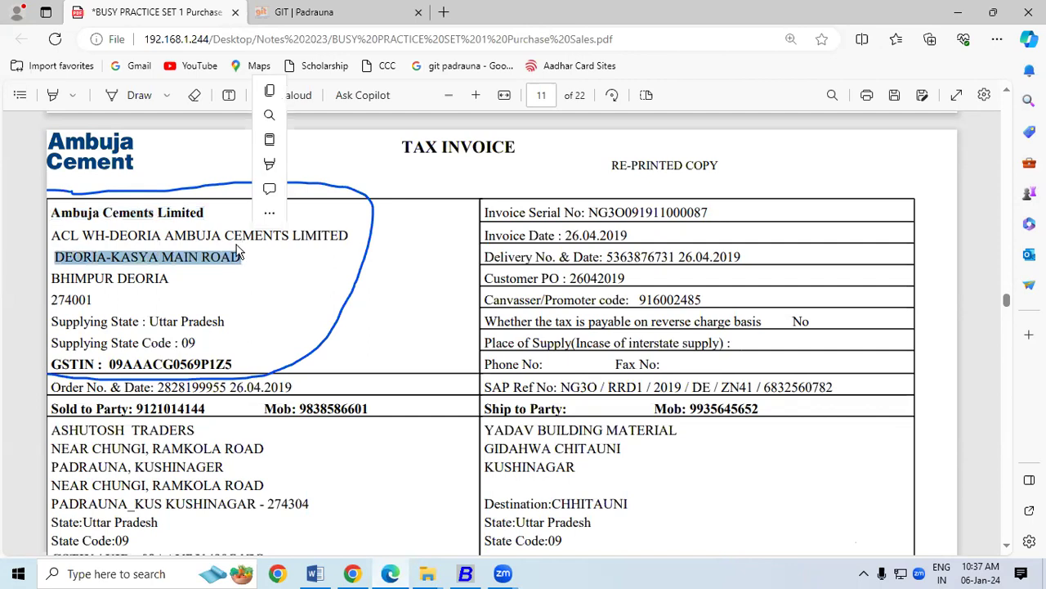
{"action": "left_click", "coordinate": [465, 573]}
{"action": "key", "text": "ctrl+v"}
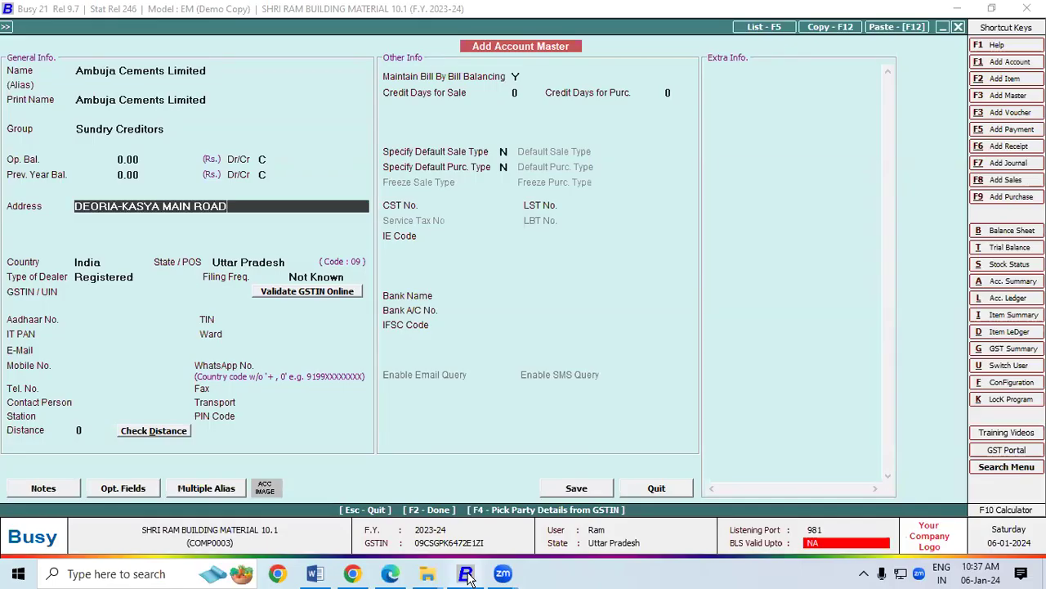
{"action": "key", "text": "Return"}
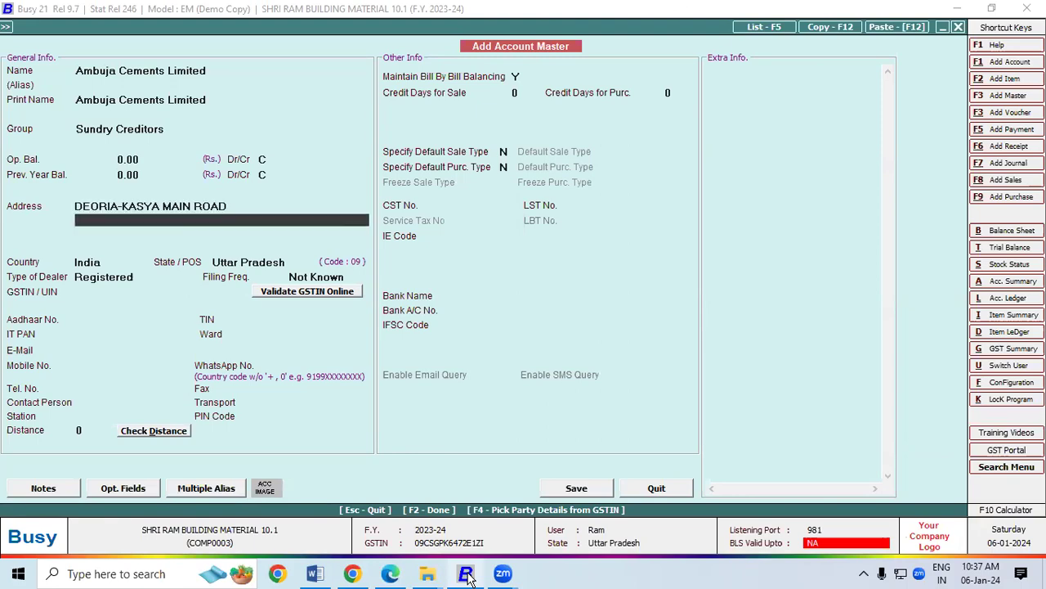
{"action": "left_click", "coordinate": [390, 574]}
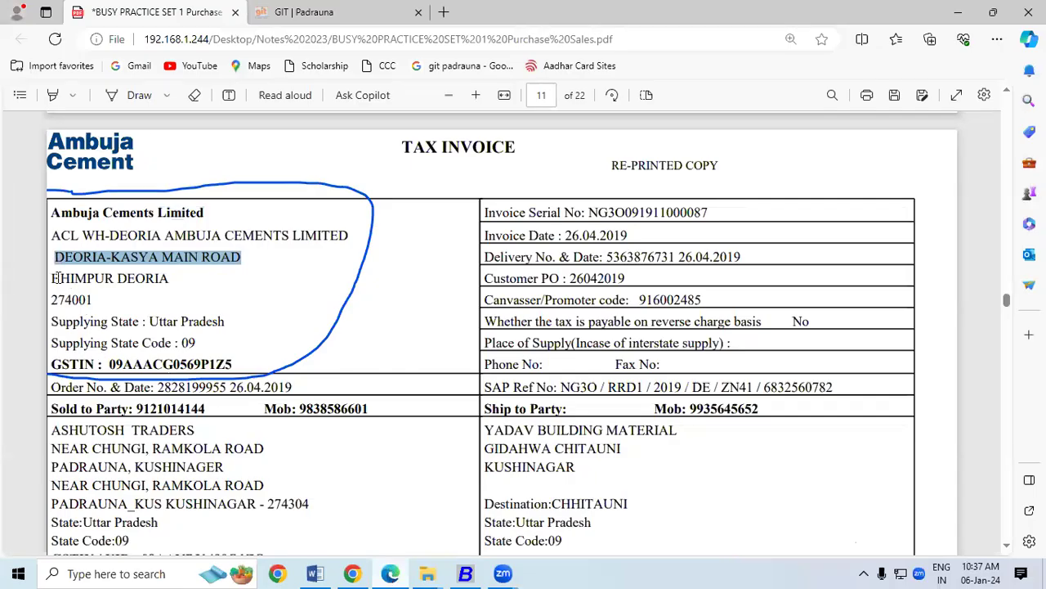
{"action": "left_click_drag", "start_coordinate": [52, 278], "coordinate": [166, 270]}
{"action": "key", "text": "ctrl+c"}
{"action": "left_click", "coordinate": [465, 573]}
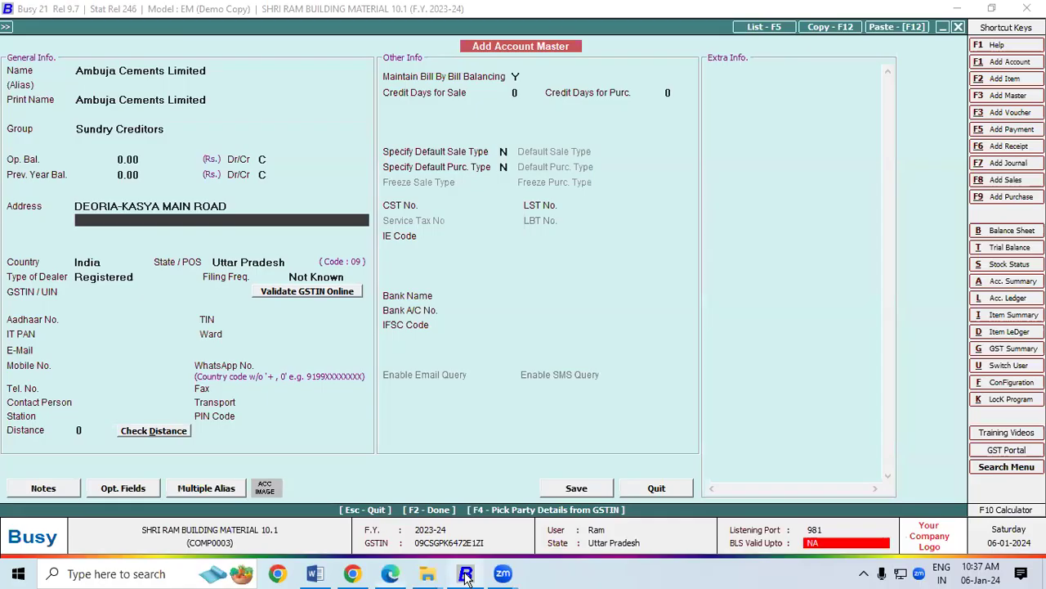
{"action": "key", "text": "ctrl+v"}
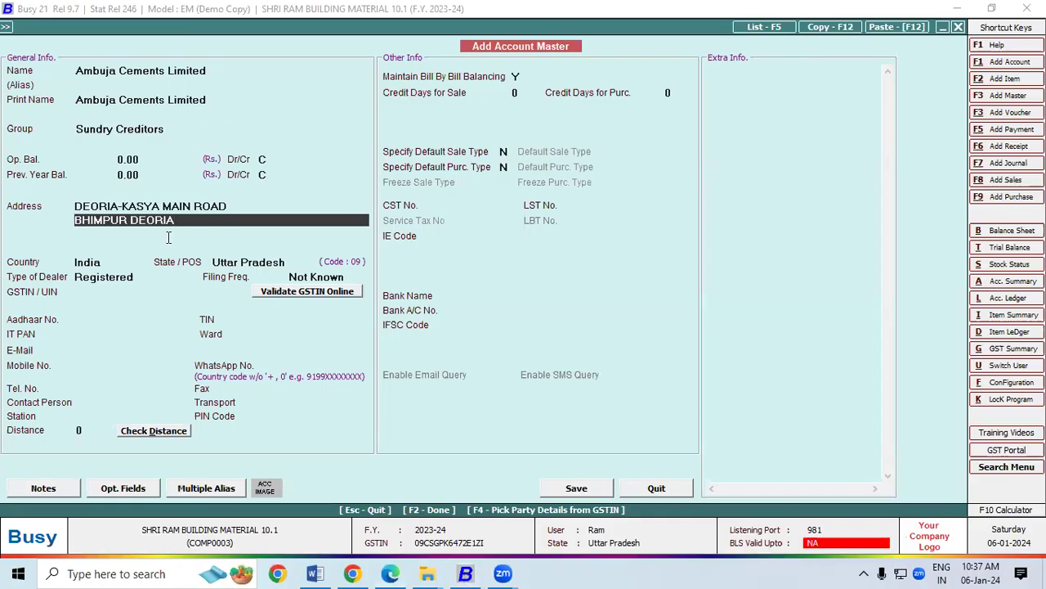
{"action": "key", "text": "Return"}
{"action": "key", "text": "Return"}
{"action": "key", "text": "Return"}
{"action": "key", "text": "Return"}
{"action": "key", "text": "Return"}
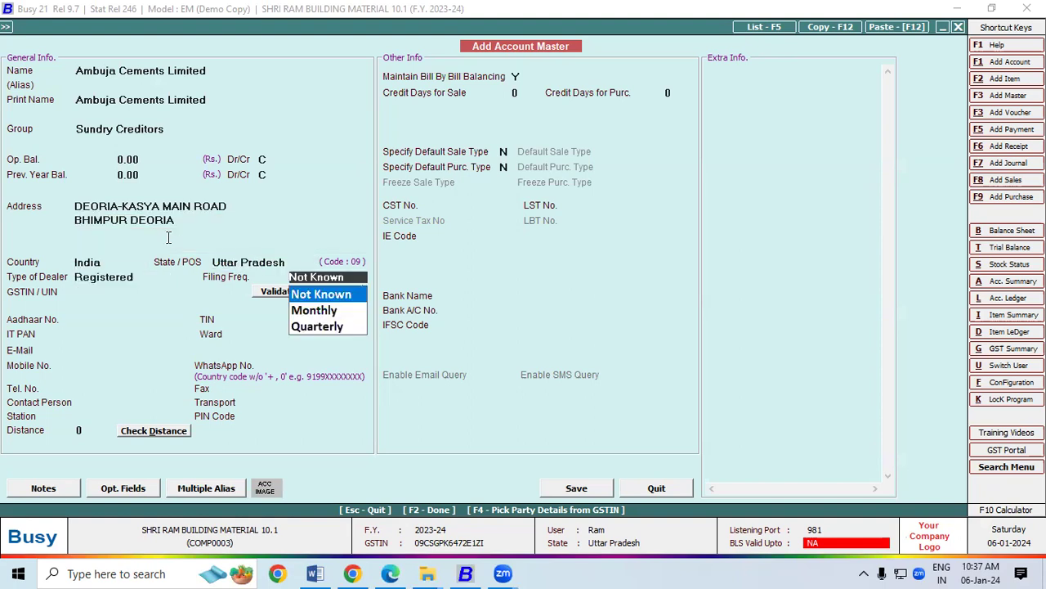
{"action": "key", "text": "Return"}
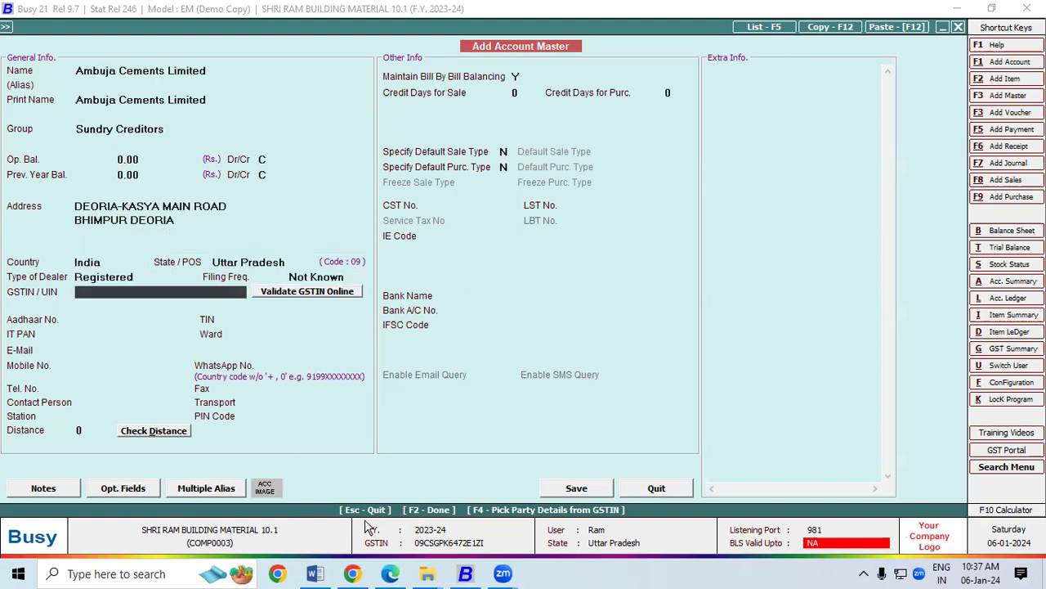
Paste the supplier's GSTIN from the invoice and save the Ambuja Cements Limited account.
{"action": "left_click", "coordinate": [390, 573]}
{"action": "left_click_drag", "start_coordinate": [110, 363], "coordinate": [234, 359]}
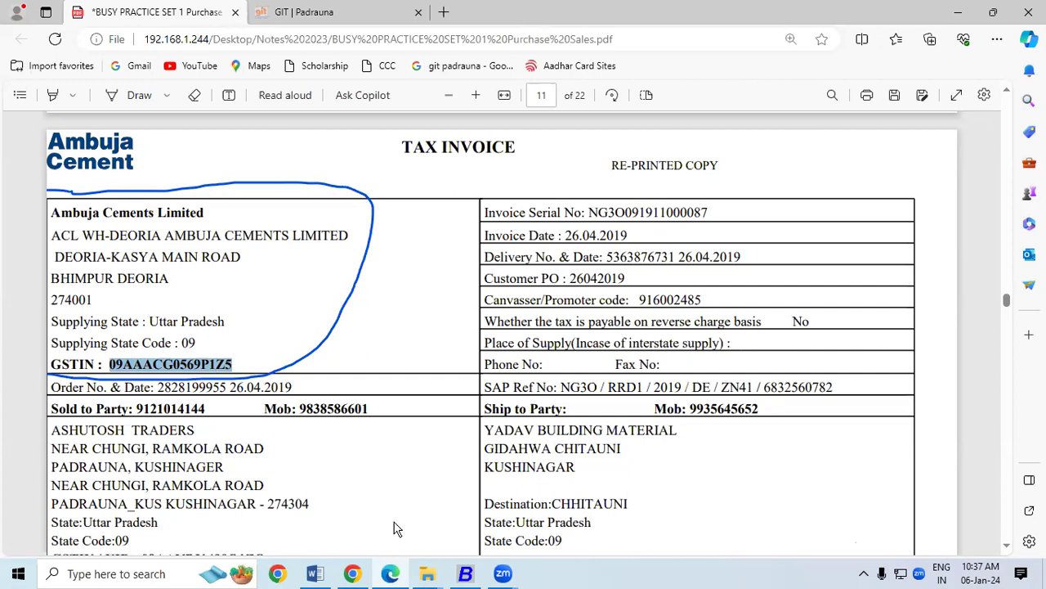
{"action": "left_click", "coordinate": [465, 576]}
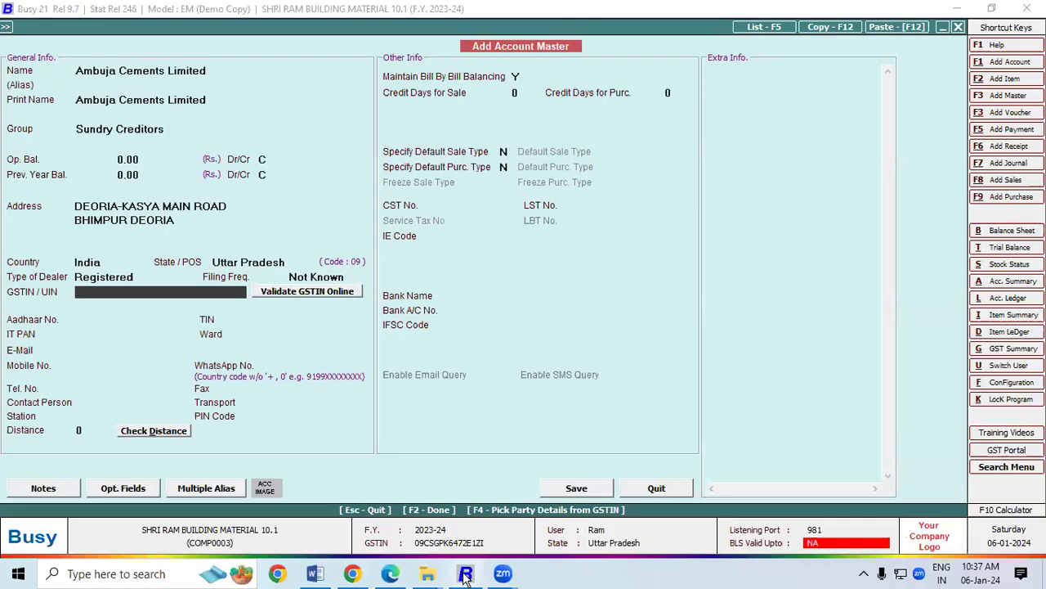
{"action": "key", "text": "ctrl+v"}
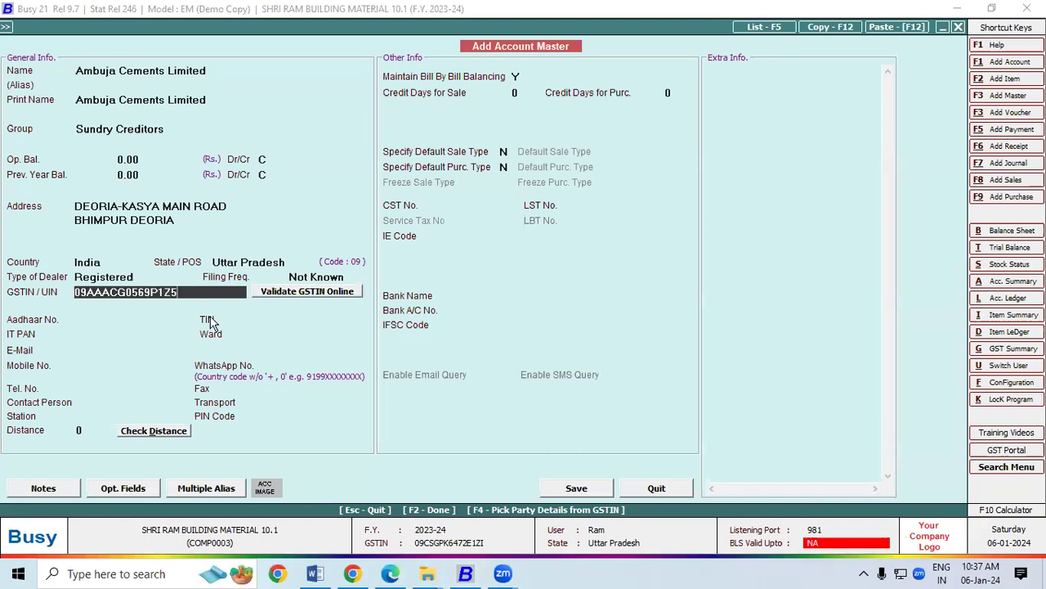
{"action": "left_click", "coordinate": [576, 490]}
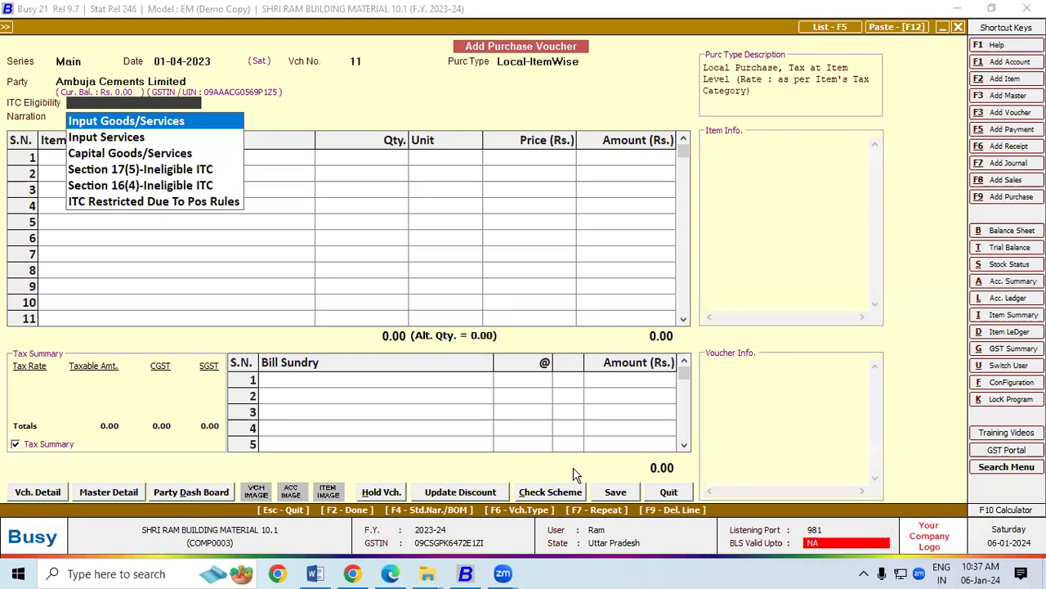
Set ITC eligibility to Input Goods/Services and pick Ambuja Cement PPC Yellow Bag New.
{"action": "key", "text": "Return"}
{"action": "key", "text": "Return"}
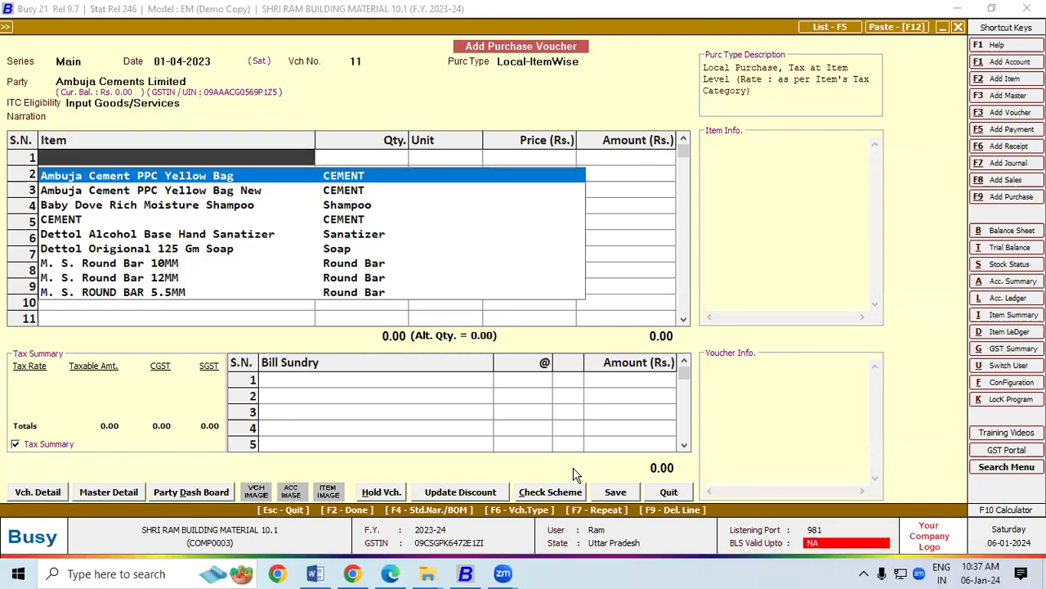
{"action": "key", "text": "Down"}
{"action": "key", "text": "Return"}
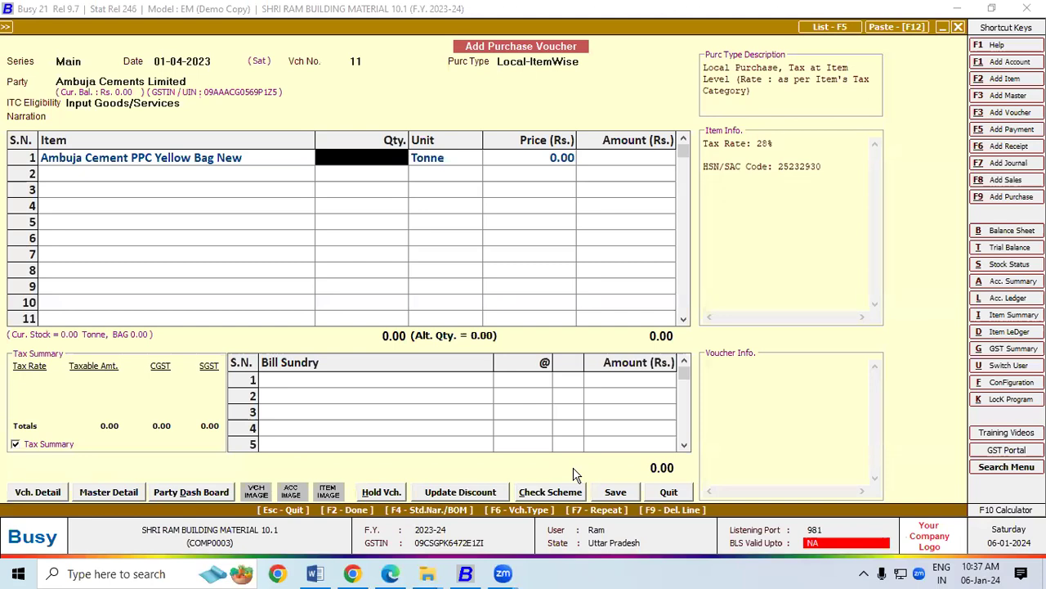
Enter the invoice quantity of 15 Tonne, accepting 300 BAG.
{"action": "key", "text": "alt+Tab"}
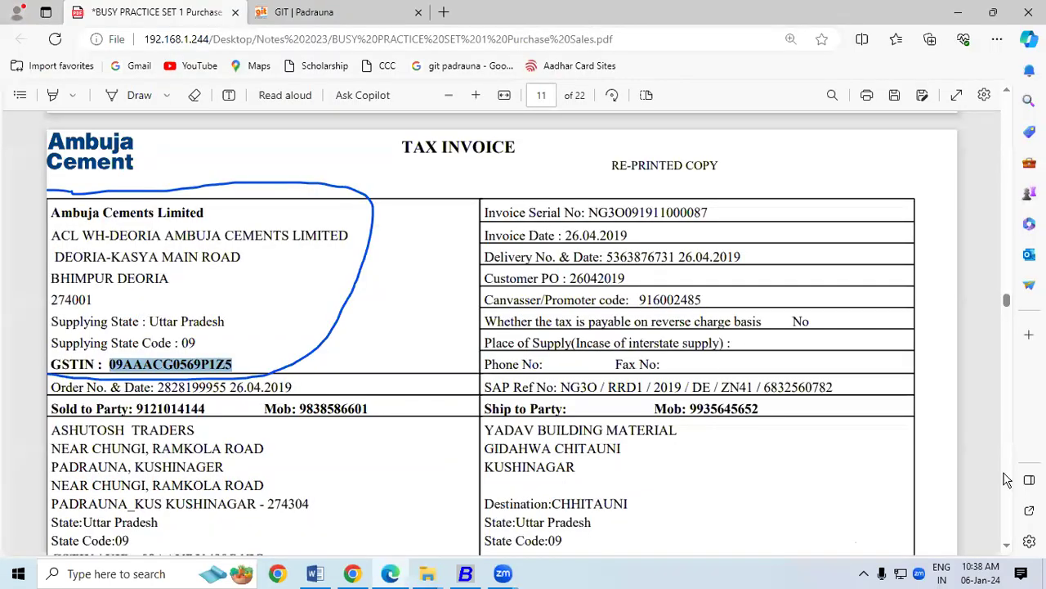
{"action": "left_click", "coordinate": [1008, 544]}
{"action": "scroll", "coordinate": [1012, 552], "scroll_direction": "down", "scroll_amount": 3}
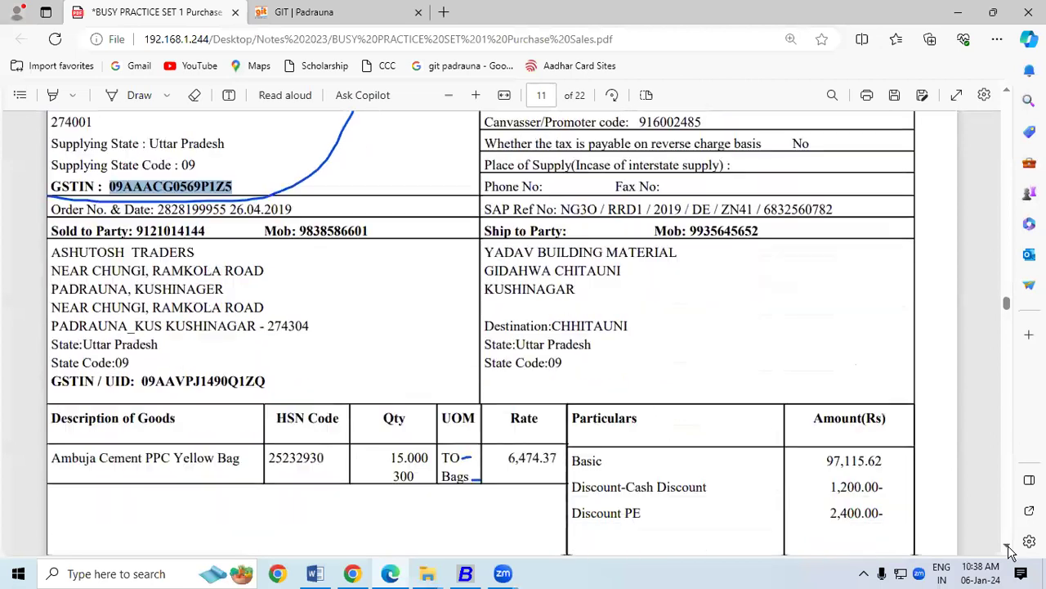
{"action": "left_click_drag", "start_coordinate": [390, 339], "coordinate": [430, 343]}
{"action": "key", "text": "ctrl+c"}
{"action": "key", "text": "alt+Tab"}
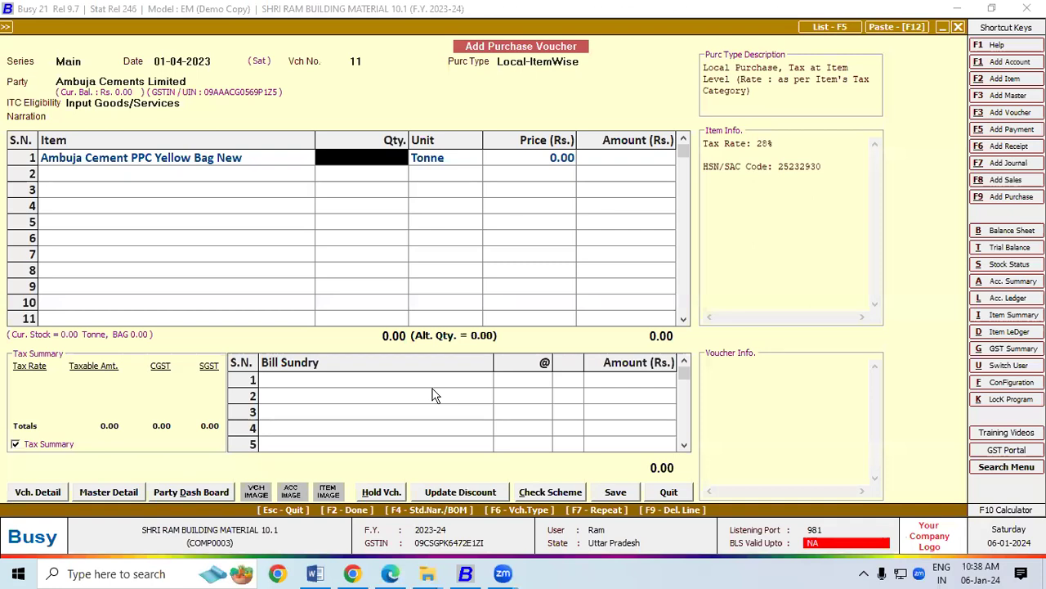
{"action": "type", "text": "15"}
{"action": "key", "text": "Return"}
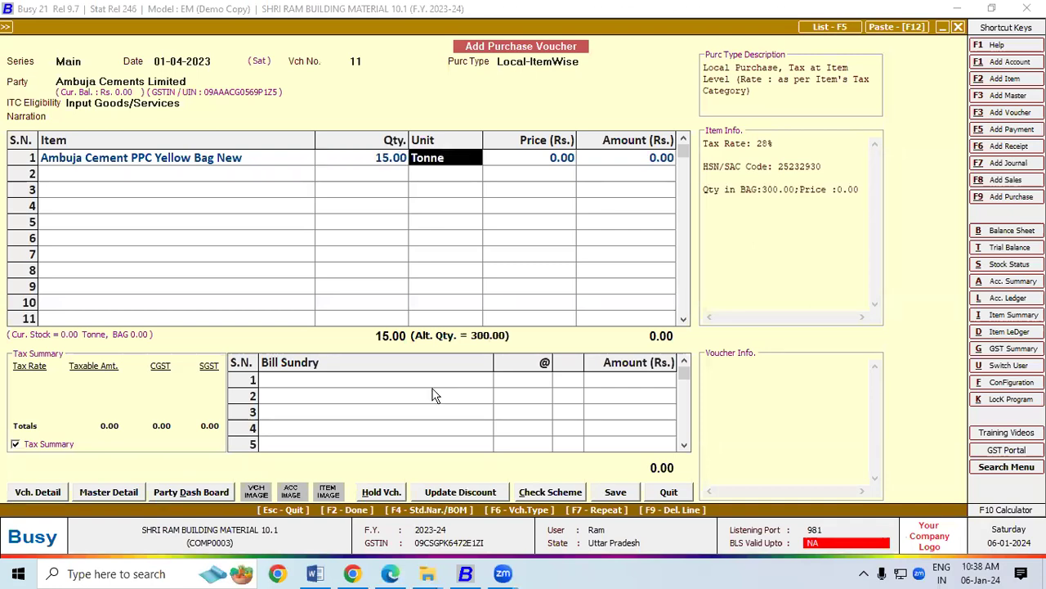
{"action": "key", "text": "Return"}
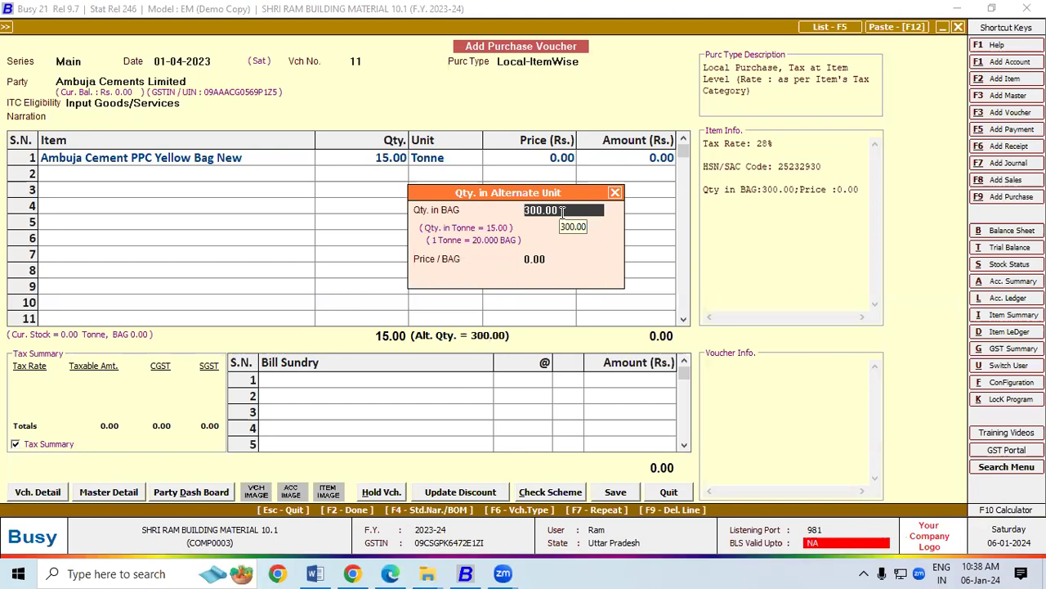
{"action": "key", "text": "Return"}
{"action": "key", "text": "Return"}
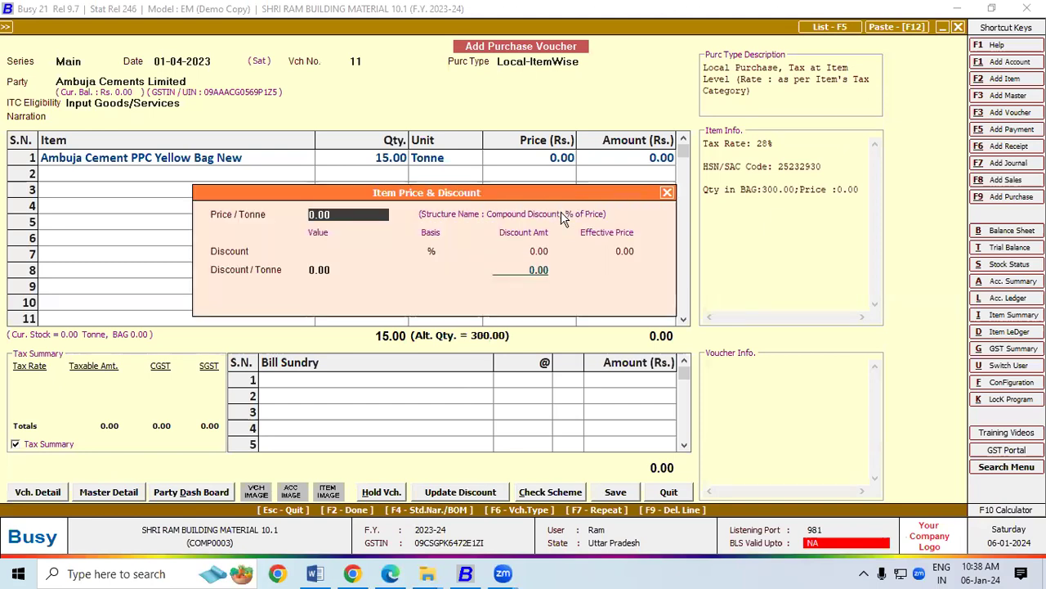
Enter the invoice rate of 6,474.37 per Tonne for the cement line.
{"action": "key", "text": "alt+Tab"}
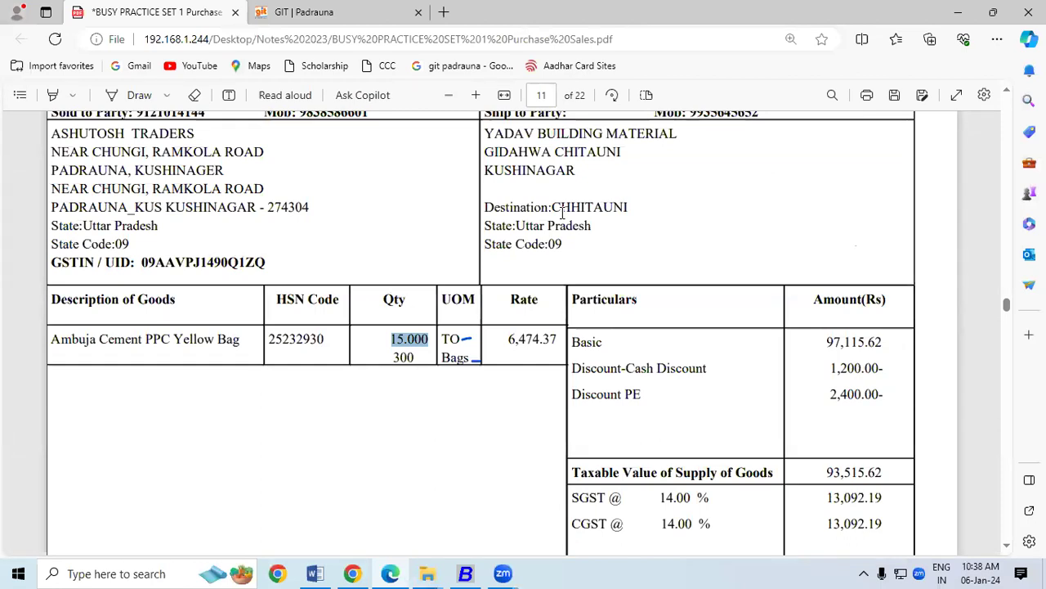
{"action": "key", "text": "alt+Tab"}
{"action": "type", "text": "6474.37"}
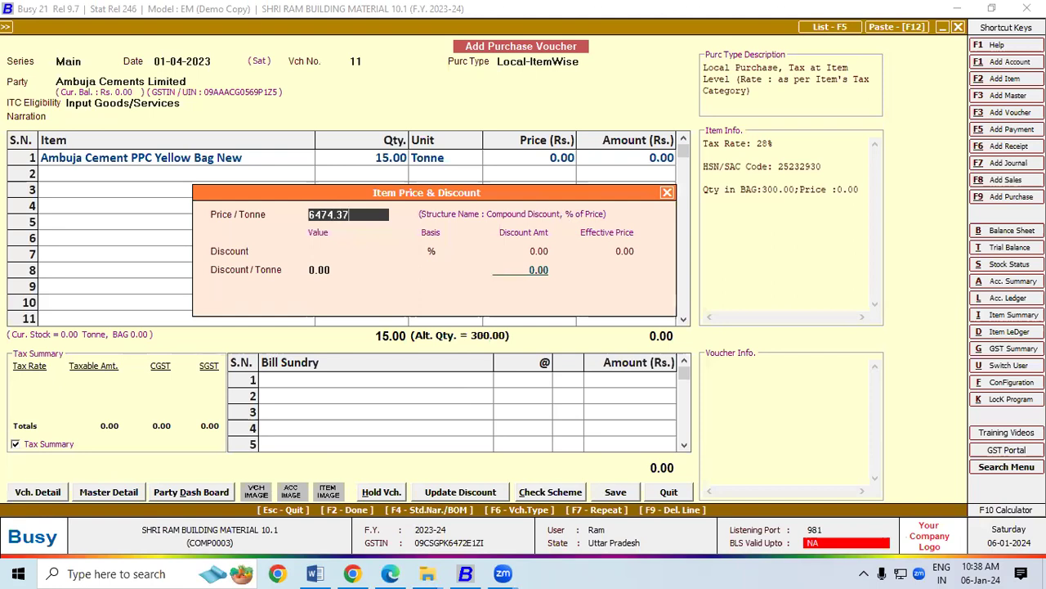
{"action": "key", "text": "Return"}
{"action": "key", "text": "Return"}
{"action": "key", "text": "Return"}
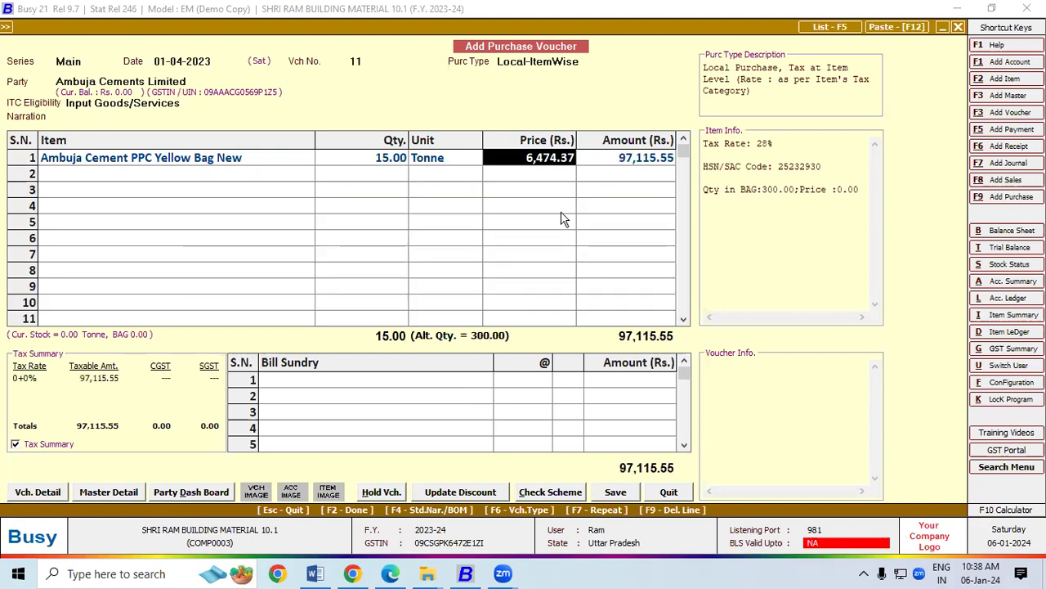
{"action": "key", "text": "Return"}
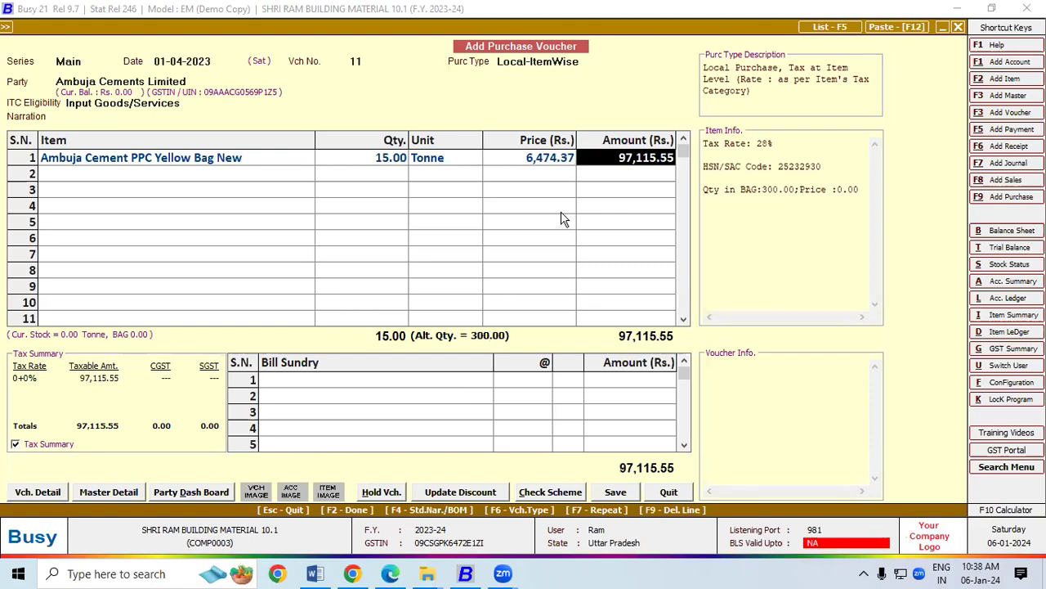
Check the invoice's Basic amount of 97,115.62 and return to the voucher.
{"action": "key", "text": "alt+Tab"}
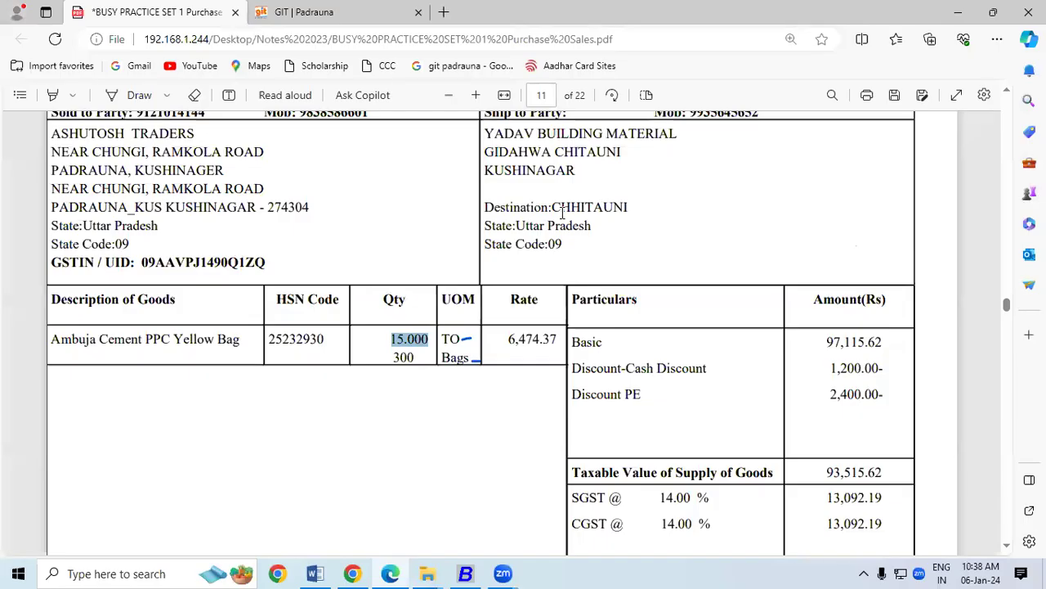
{"action": "left_click", "coordinate": [829, 342]}
{"action": "left_click_drag", "start_coordinate": [828, 341], "coordinate": [884, 342]}
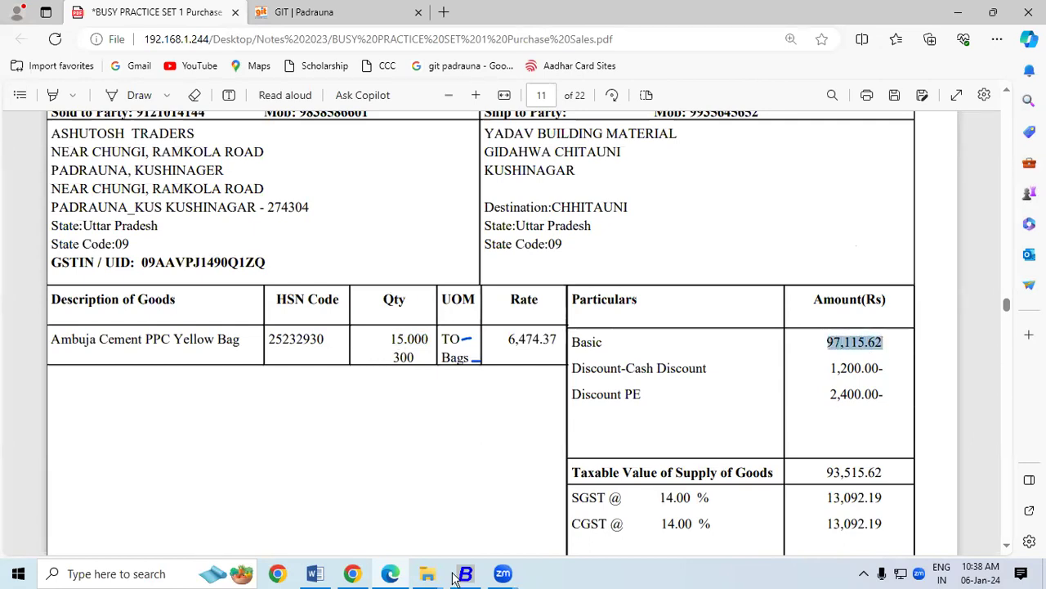
{"action": "key", "text": "alt+Tab"}
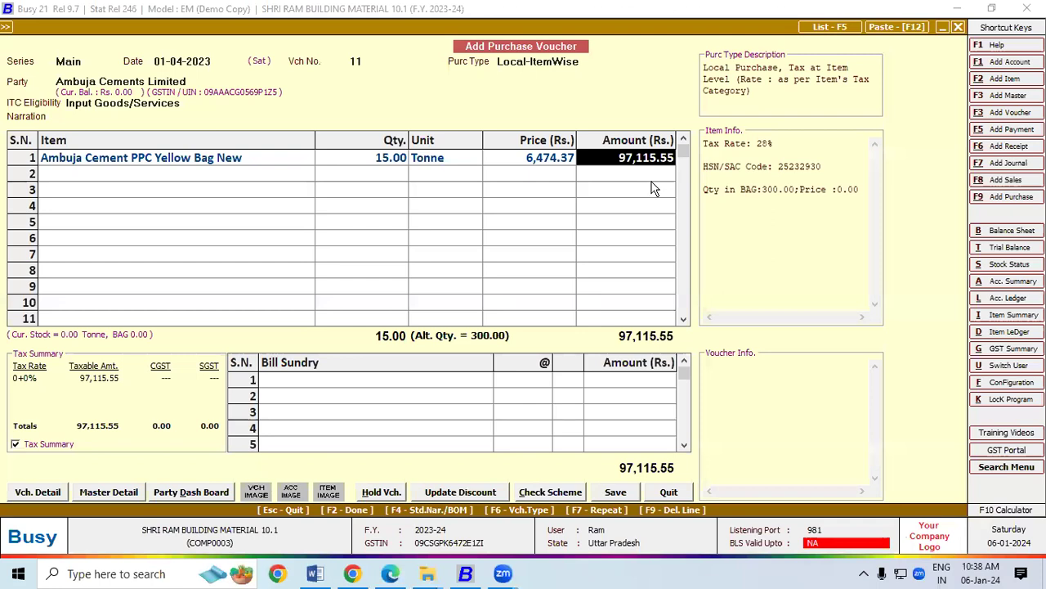
Change the cement line's amount to 97,115.62 and accept the item-wise GST breakdown.
{"action": "left_click", "coordinate": [656, 159]}
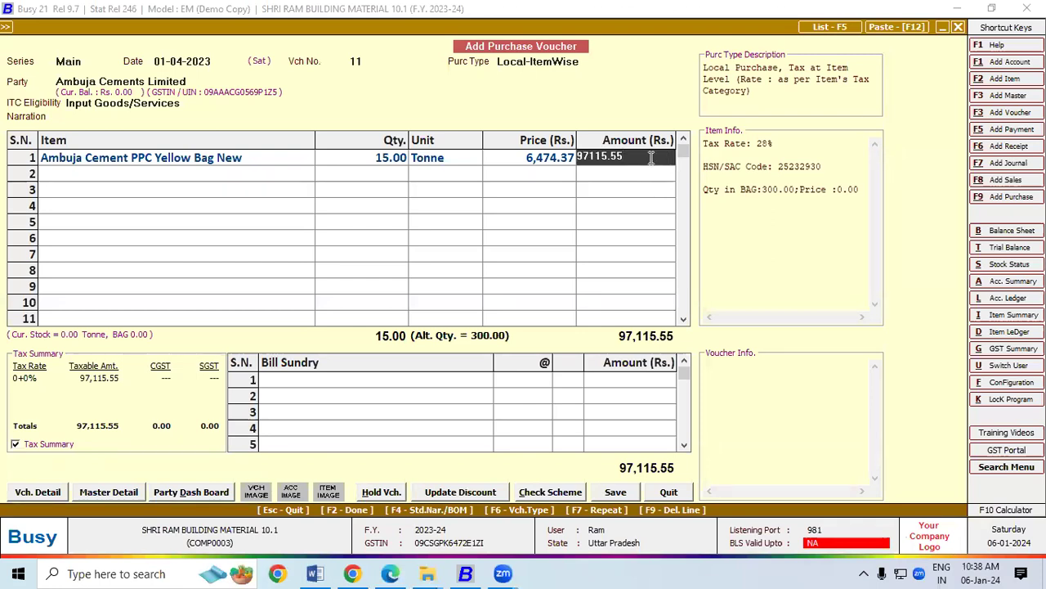
{"action": "key", "text": "BackSpace"}
{"action": "key", "text": "BackSpace"}
{"action": "type", "text": "62"}
{"action": "key", "text": "Return"}
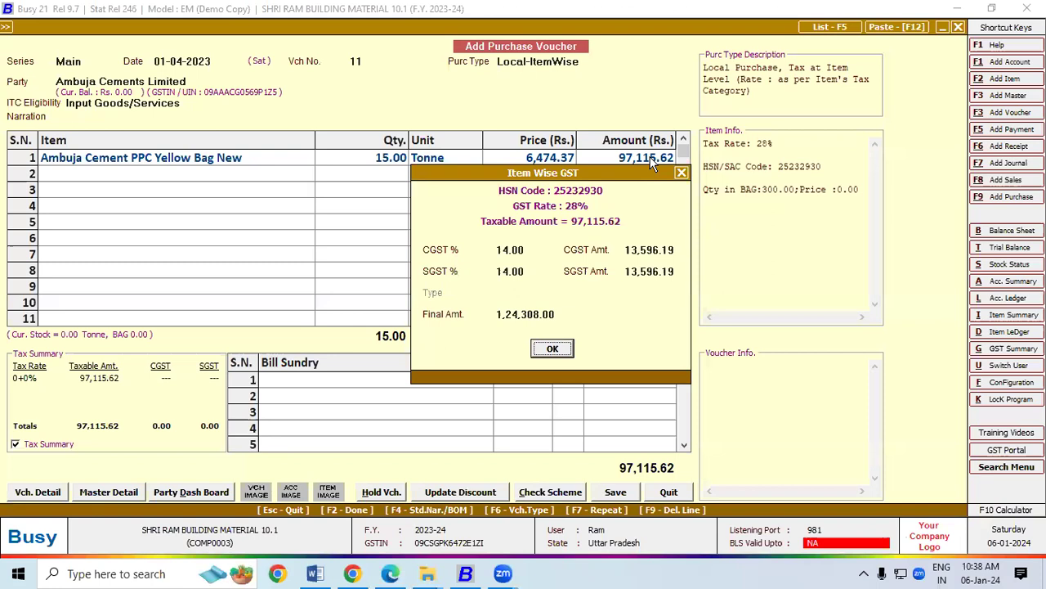
{"action": "key", "text": "Return"}
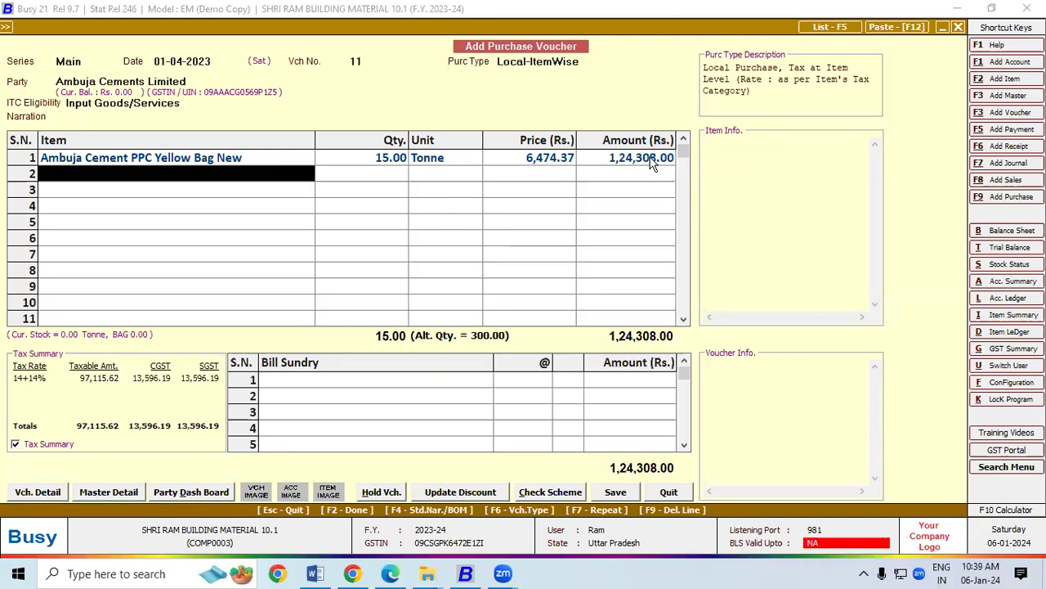
Compare with the invoice and leave the line's amount blank.
{"action": "left_click", "coordinate": [652, 158]}
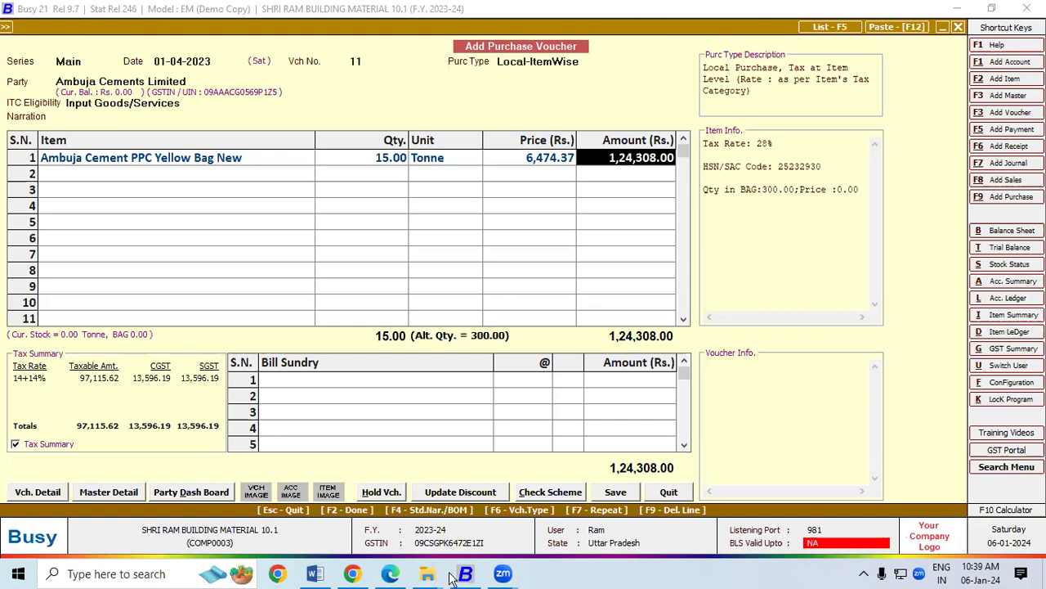
{"action": "left_click", "coordinate": [385, 575]}
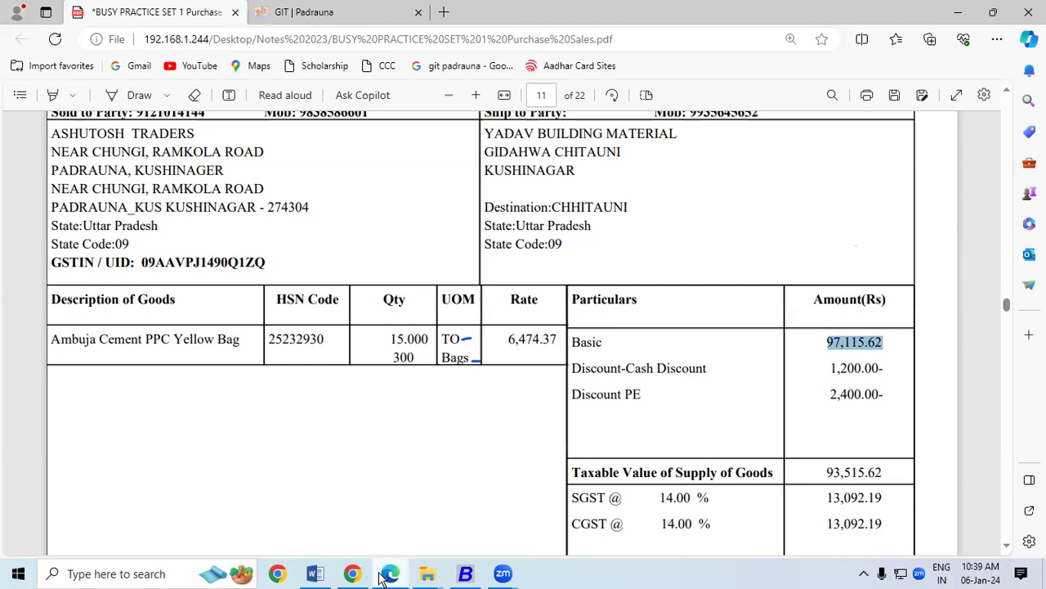
{"action": "left_click", "coordinate": [383, 578]}
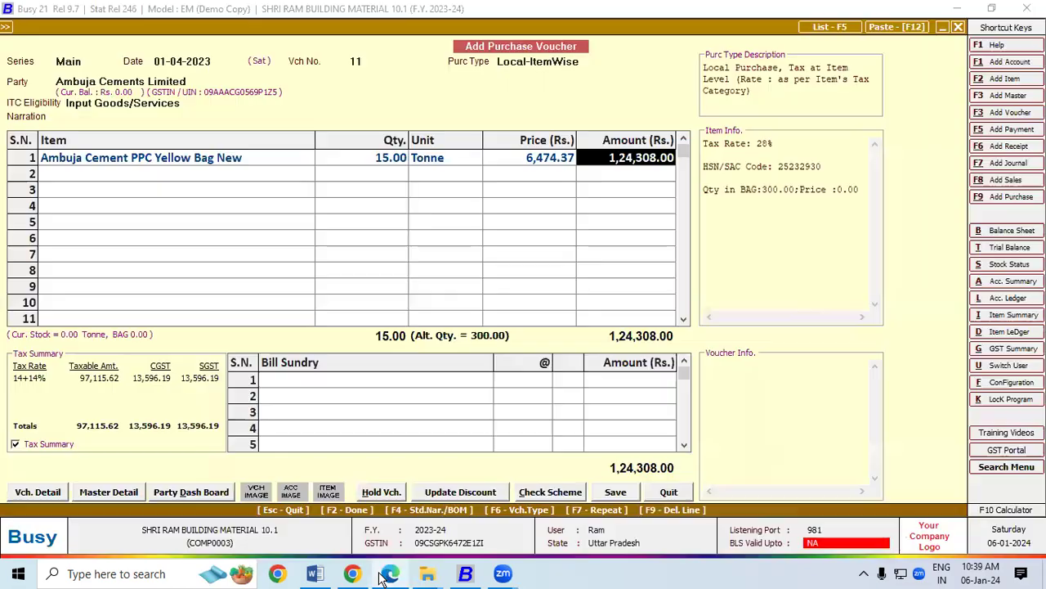
{"action": "left_click", "coordinate": [385, 578]}
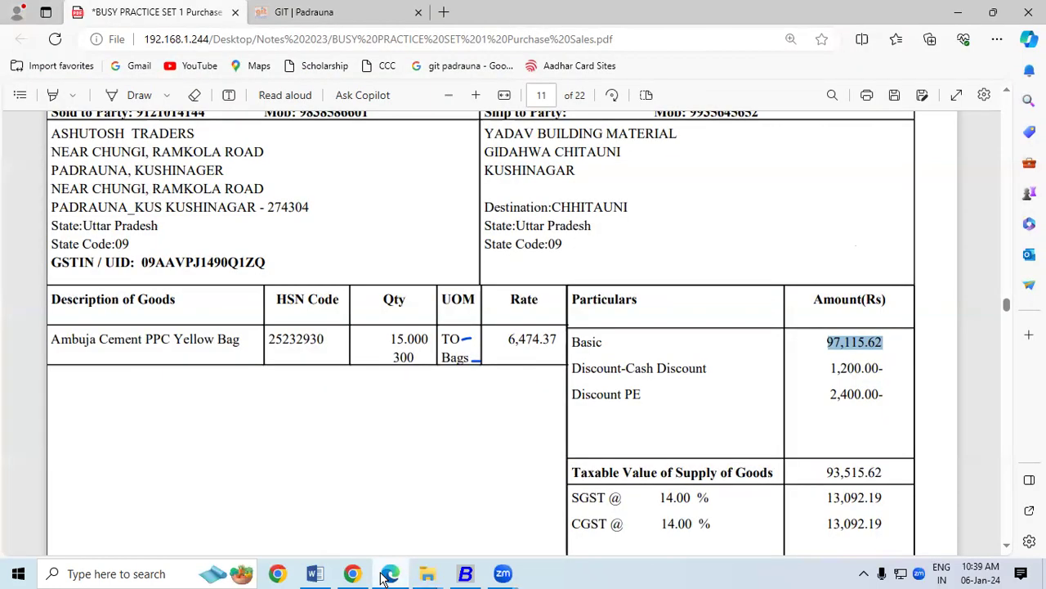
{"action": "left_click", "coordinate": [385, 577]}
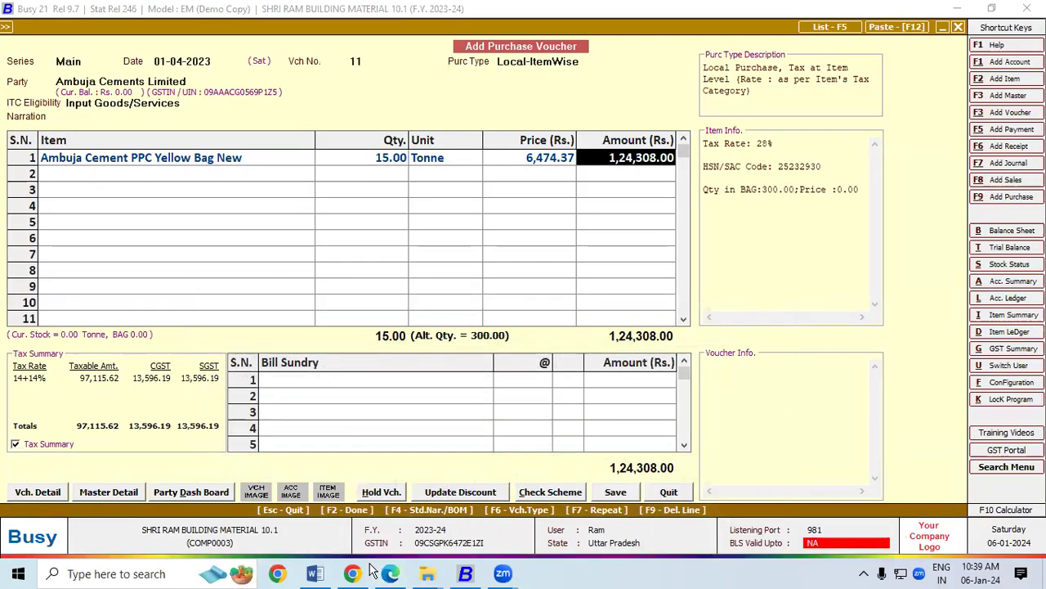
{"action": "type", "text": "97"}
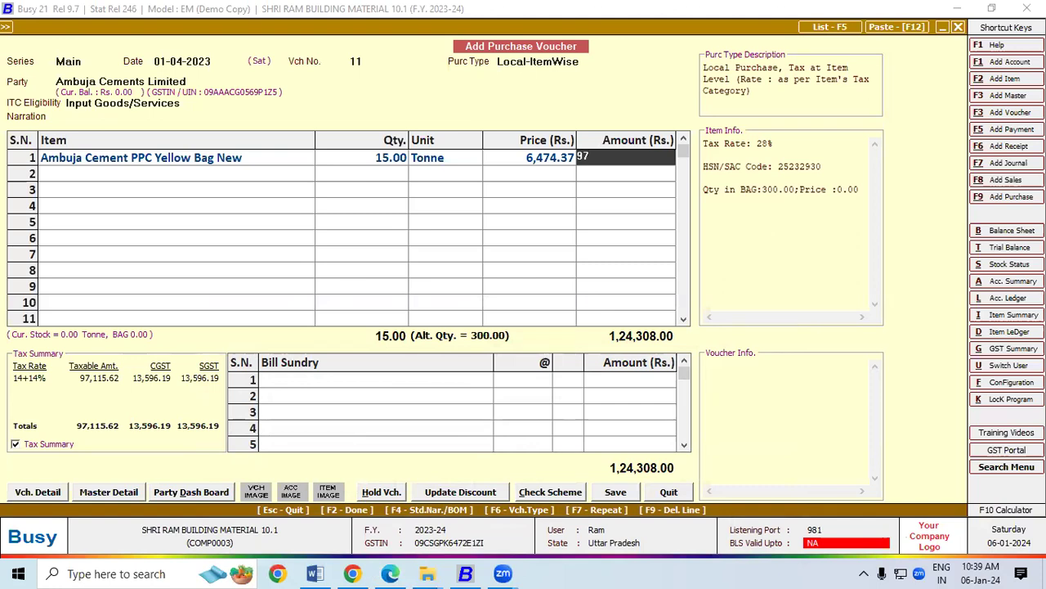
{"action": "key", "text": "BackSpace"}
{"action": "key", "text": "BackSpace"}
Change the purchase type to Local-28%.
{"action": "left_click", "coordinate": [588, 64]}
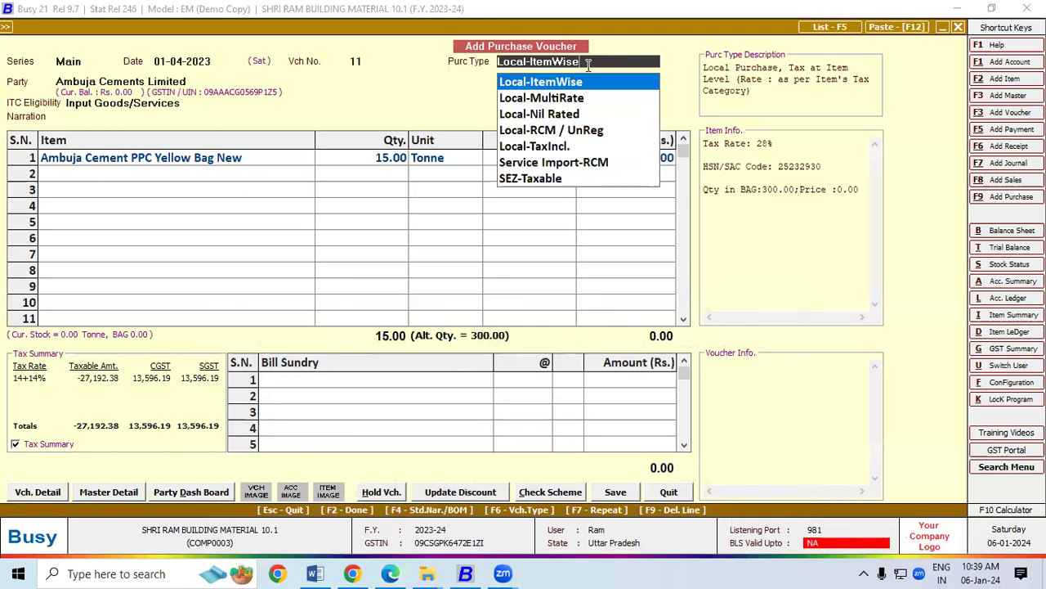
{"action": "key", "text": "BackSpace"}
{"action": "key", "text": "BackSpace"}
{"action": "key", "text": "BackSpace"}
{"action": "key", "text": "BackSpace"}
{"action": "key", "text": "BackSpace"}
{"action": "key", "text": "BackSpace"}
{"action": "key", "text": "BackSpace"}
{"action": "key", "text": "BackSpace"}
{"action": "key", "text": "BackSpace"}
{"action": "key", "text": "BackSpace"}
{"action": "key", "text": "BackSpace"}
{"action": "key", "text": "BackSpace"}
{"action": "key", "text": "Down"}
{"action": "key", "text": "Down"}
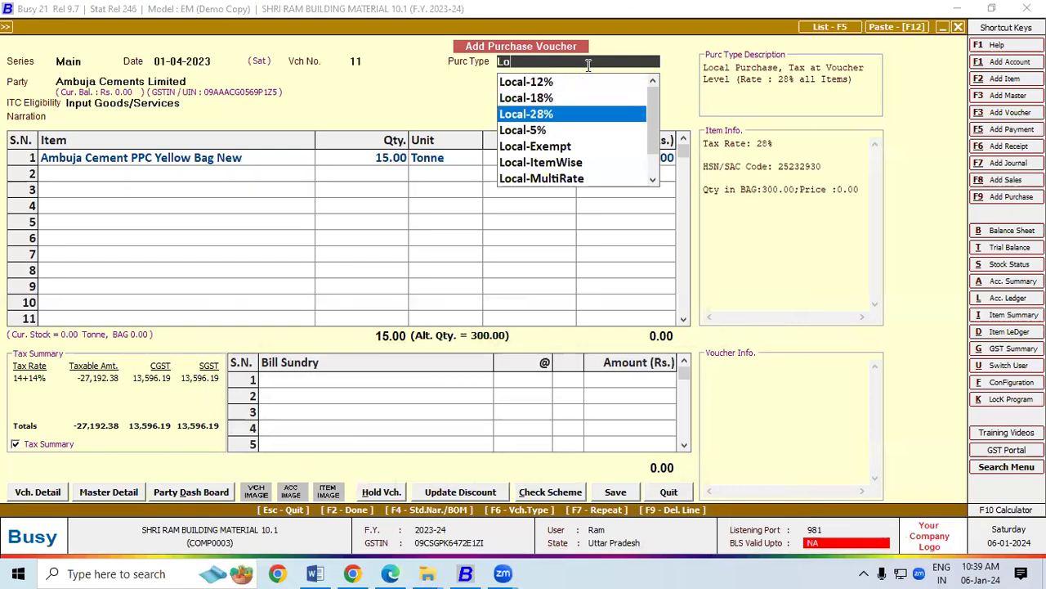
{"action": "key", "text": "Return"}
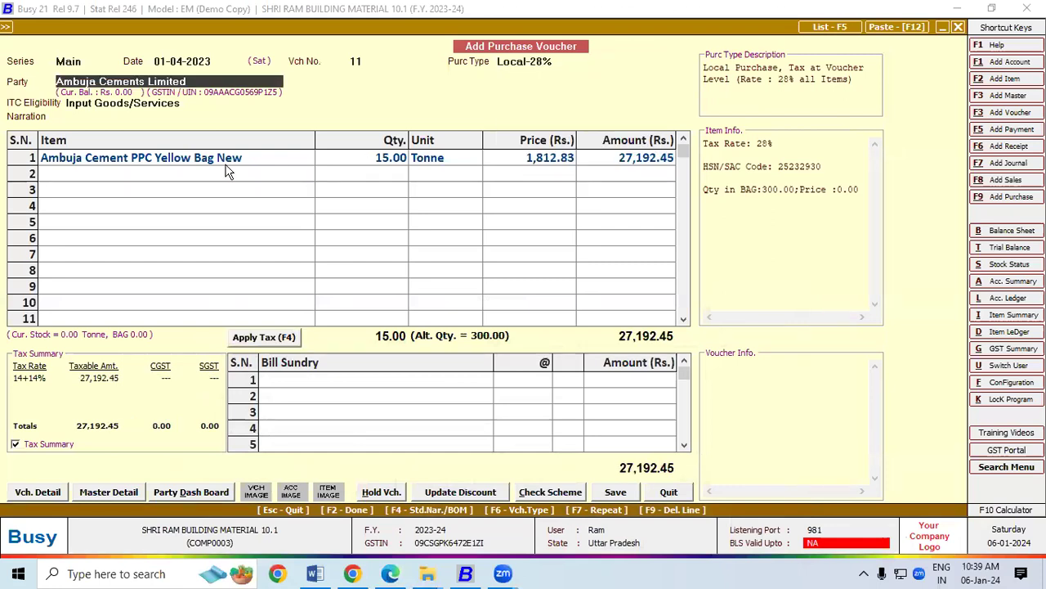
Keep the 6,474.37 price and set the cement line's amount to 97,115.62.
{"action": "left_click", "coordinate": [221, 162]}
{"action": "key", "text": "Return"}
{"action": "key", "text": "Return"}
{"action": "key", "text": "Return"}
{"action": "key", "text": "Return"}
{"action": "key", "text": "Return"}
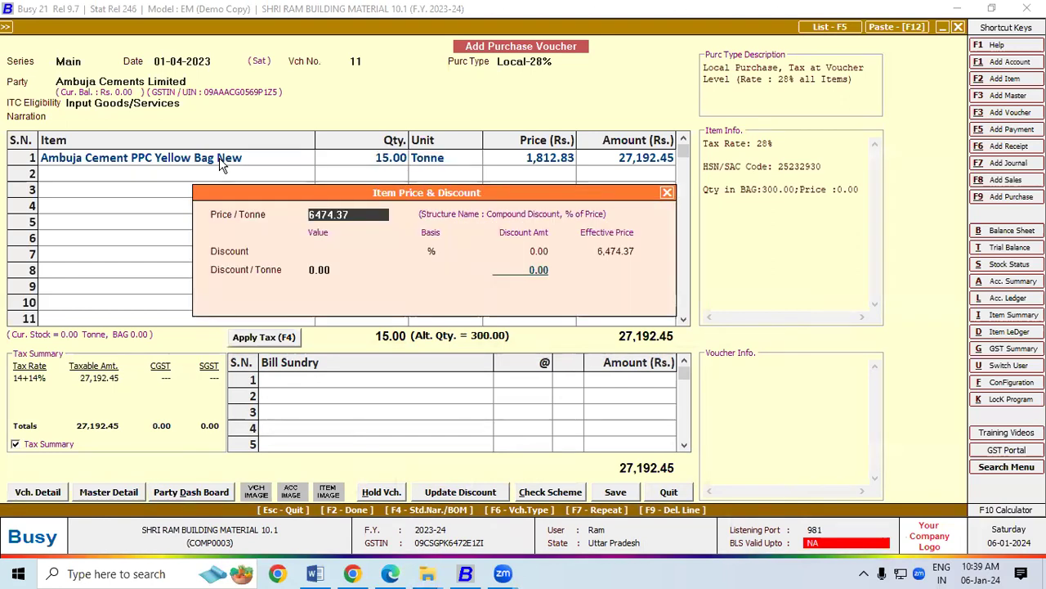
{"action": "key", "text": "Return"}
{"action": "key", "text": "Return"}
{"action": "key", "text": "Return"}
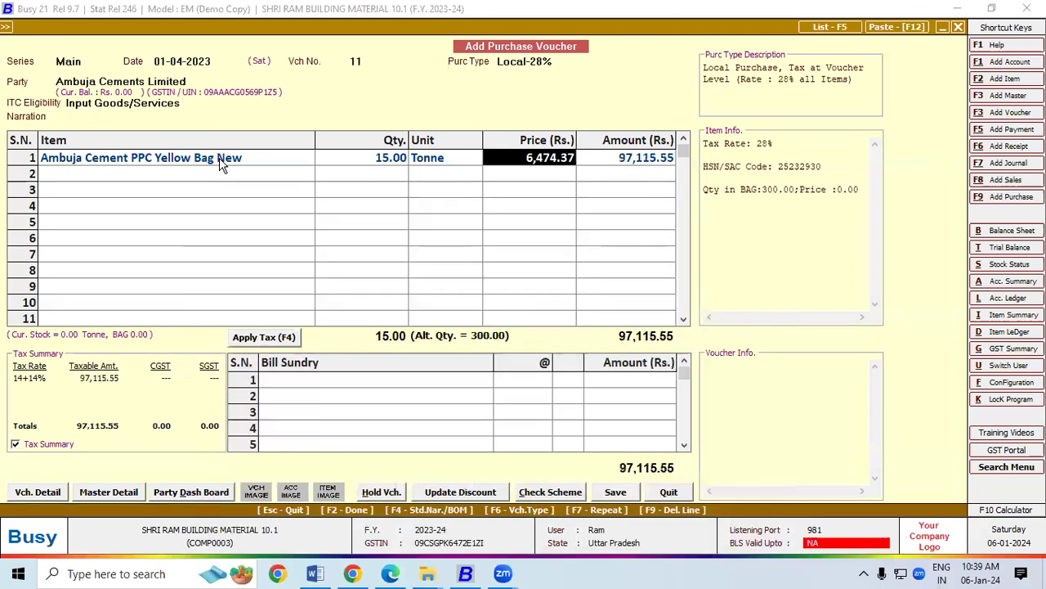
{"action": "key", "text": "Return"}
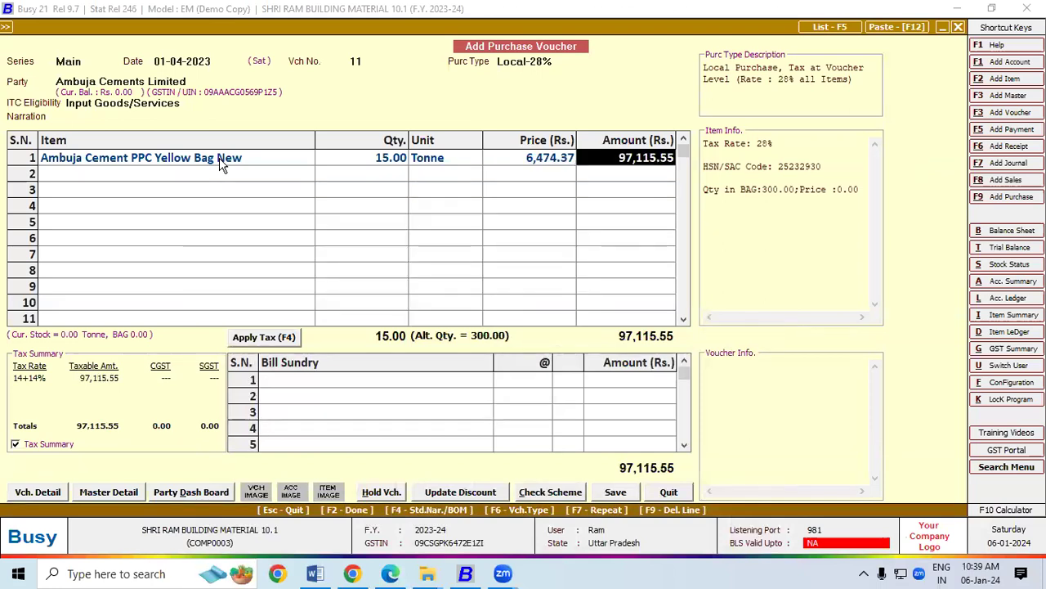
{"action": "left_click", "coordinate": [669, 158]}
{"action": "key", "text": "BackSpace"}
{"action": "key", "text": "BackSpace"}
{"action": "type", "text": "62"}
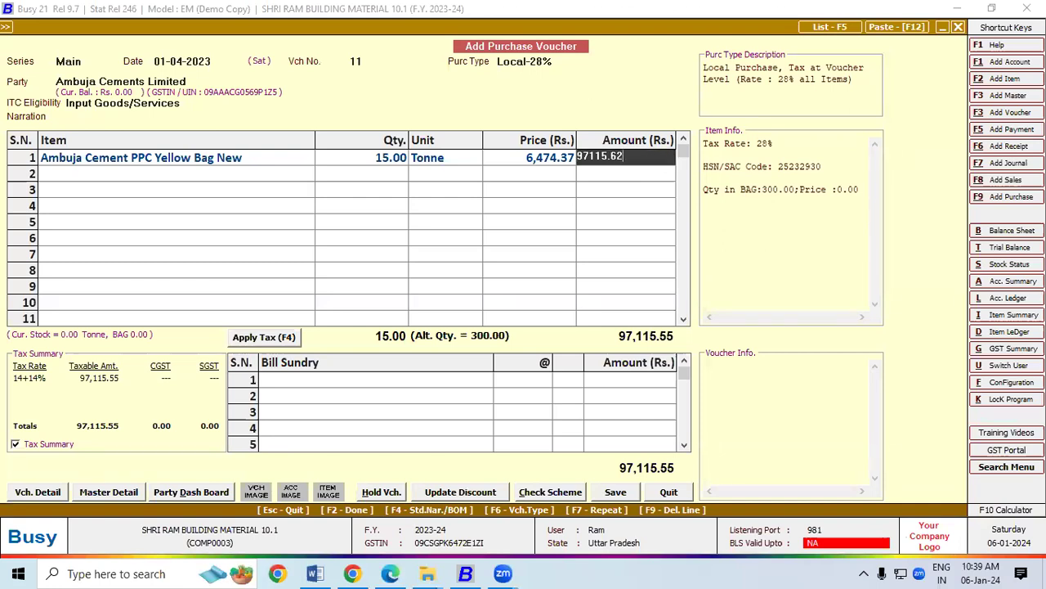
{"action": "key", "text": "Return"}
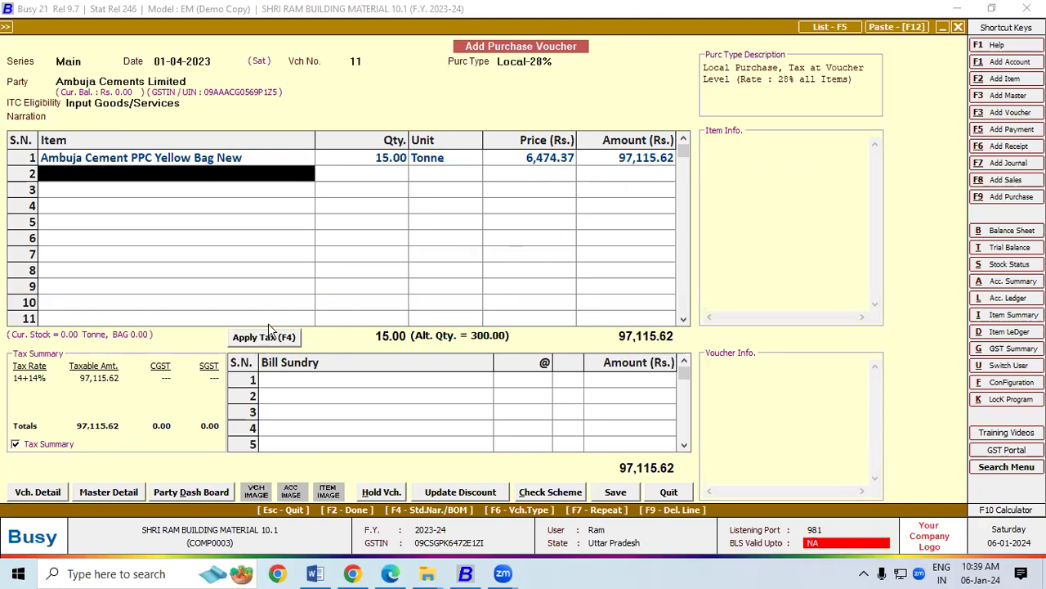
Add a 3,600.00 Discount bill sundry and apply 14% CGST and SGST.
{"action": "left_click", "coordinate": [262, 374]}
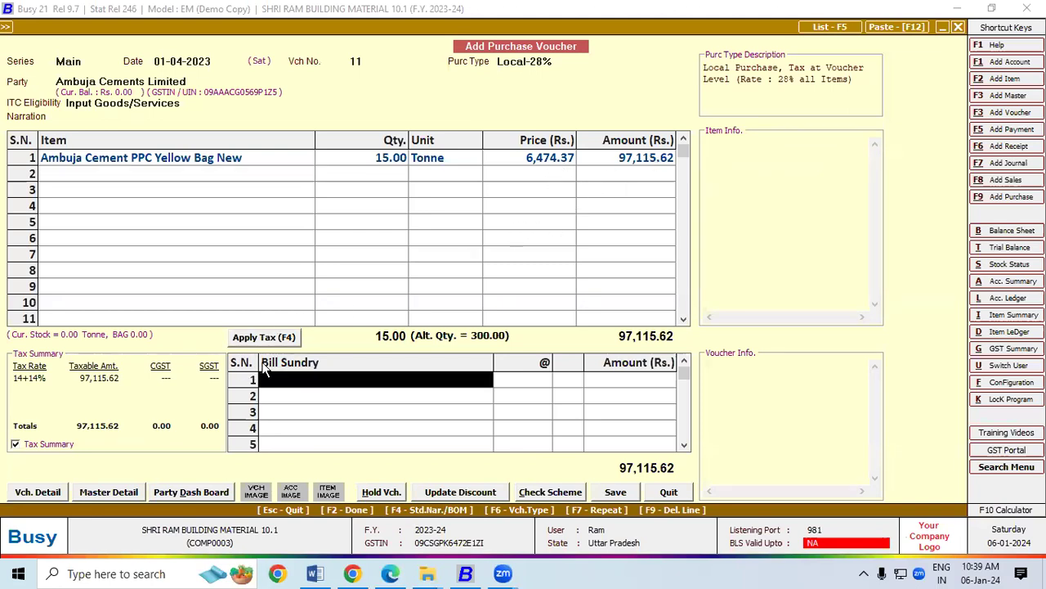
{"action": "type", "text": "d"}
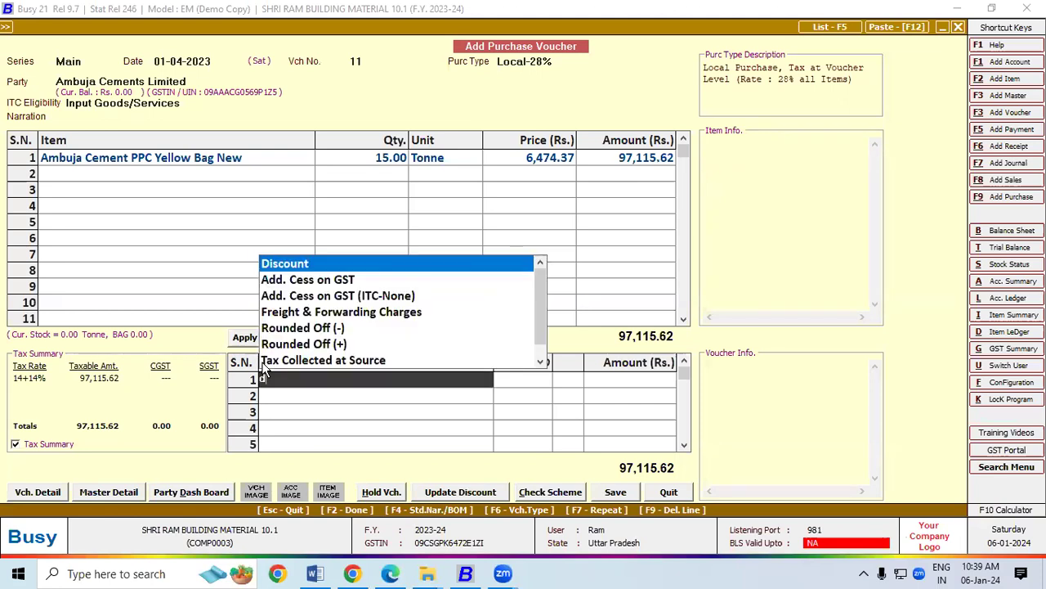
{"action": "key", "text": "Return"}
{"action": "key", "text": "Return"}
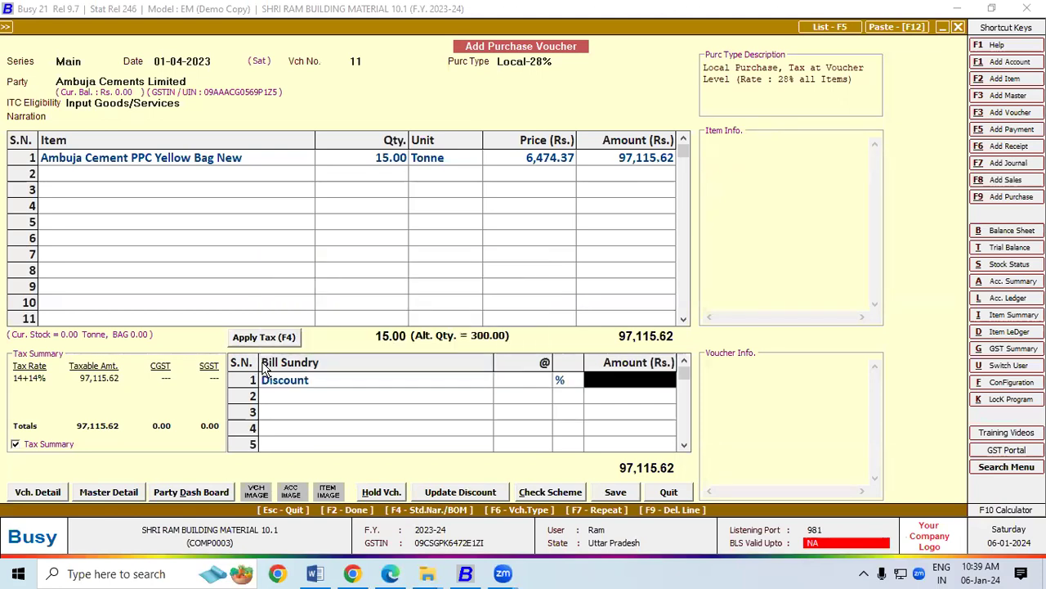
{"action": "key", "text": "alt+Tab"}
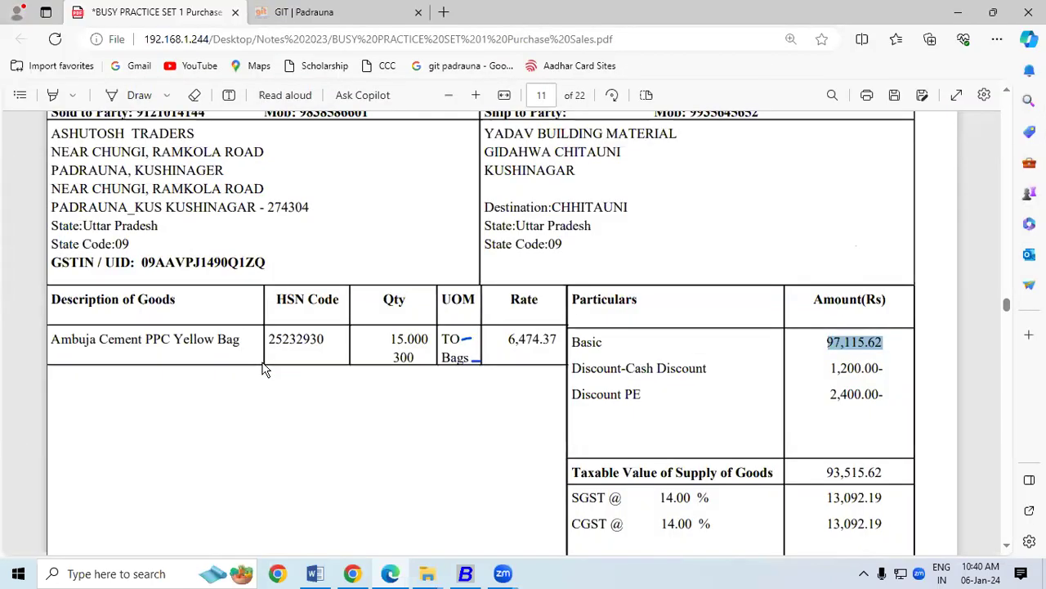
{"action": "key", "text": "alt+Tab"}
{"action": "type", "text": "3600"}
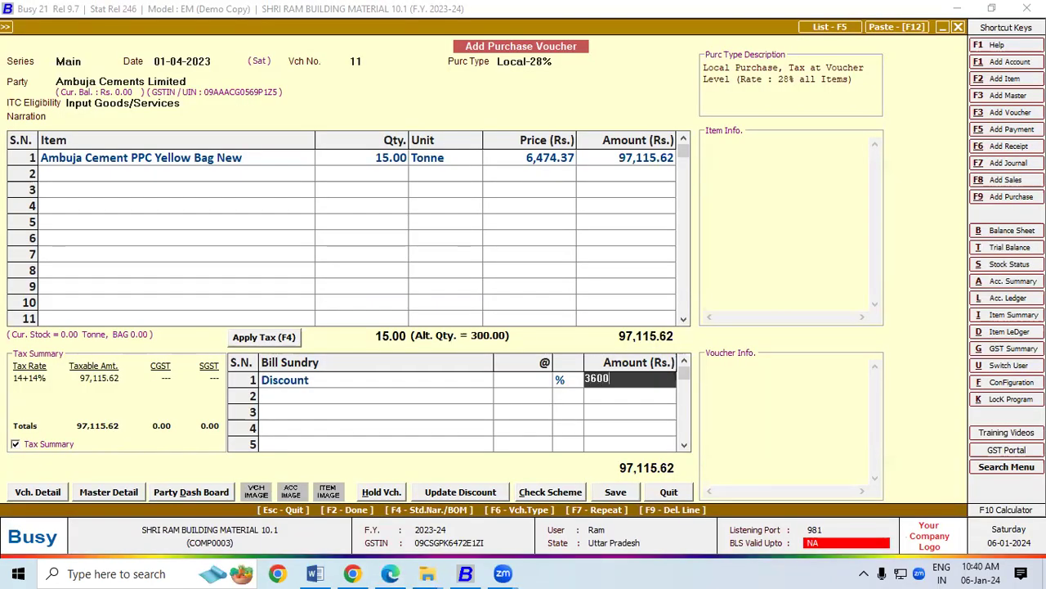
{"action": "key", "text": "Return"}
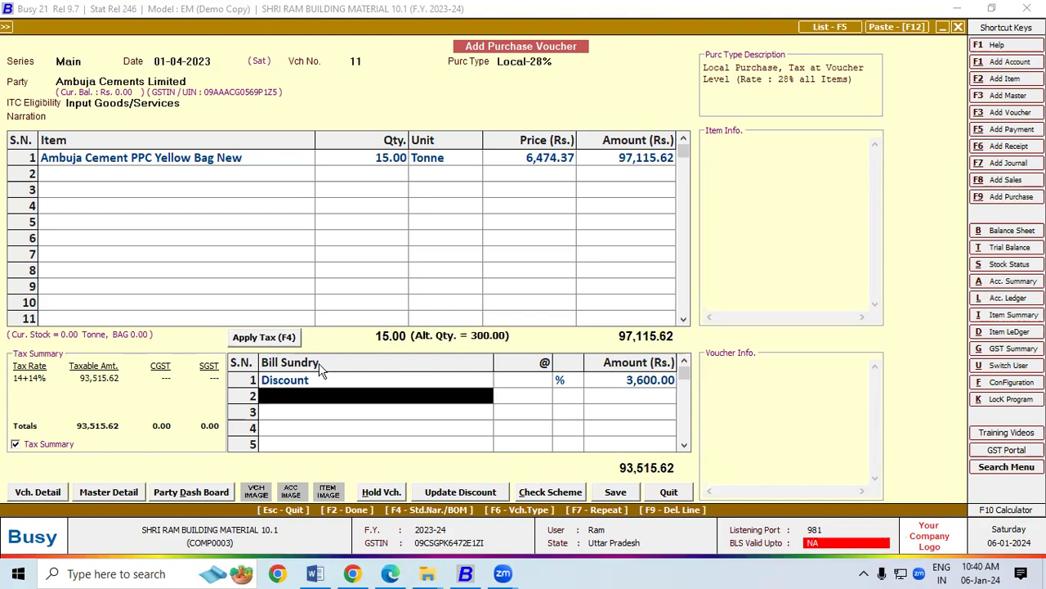
{"action": "left_click", "coordinate": [290, 340]}
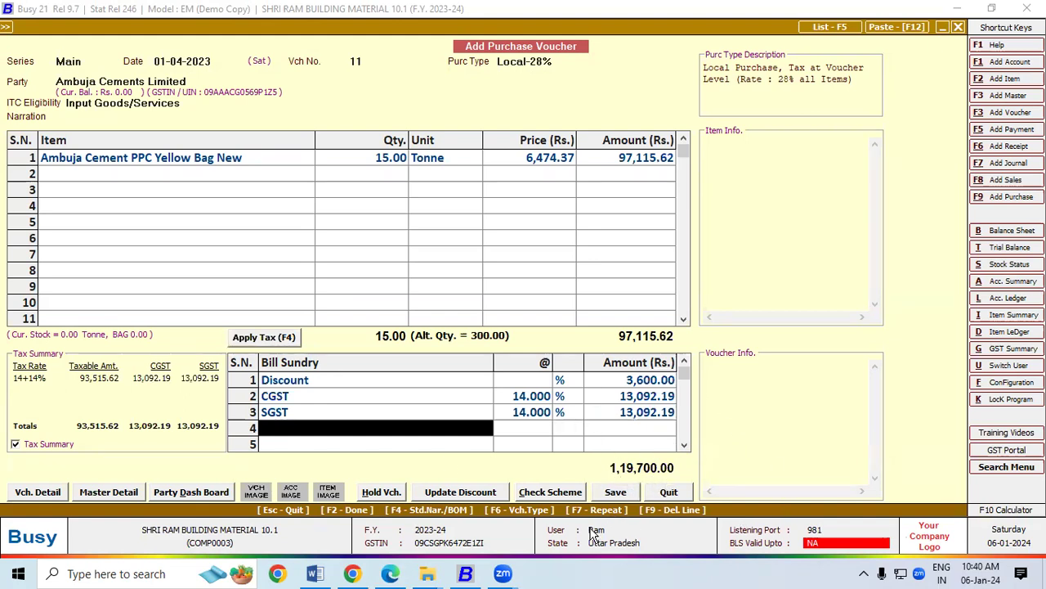
{"action": "key", "text": "alt+Tab"}
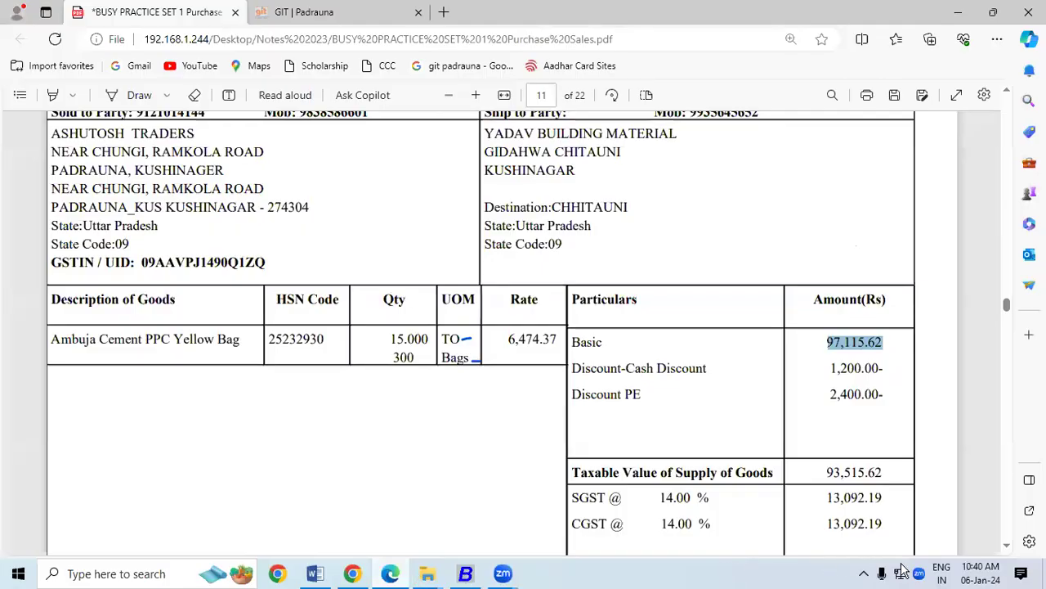
Check the invoice total of 119,700.00 against the voucher and save it.
{"action": "left_click", "coordinate": [1005, 547]}
{"action": "scroll", "coordinate": [1006, 550], "scroll_direction": "down", "scroll_amount": 3}
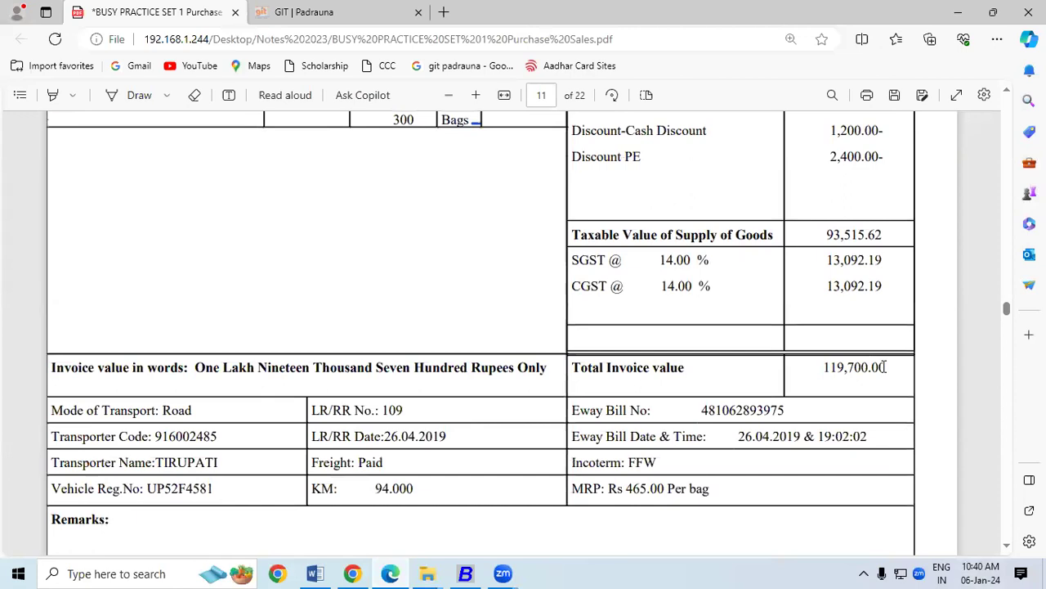
{"action": "double_click", "coordinate": [884, 367]}
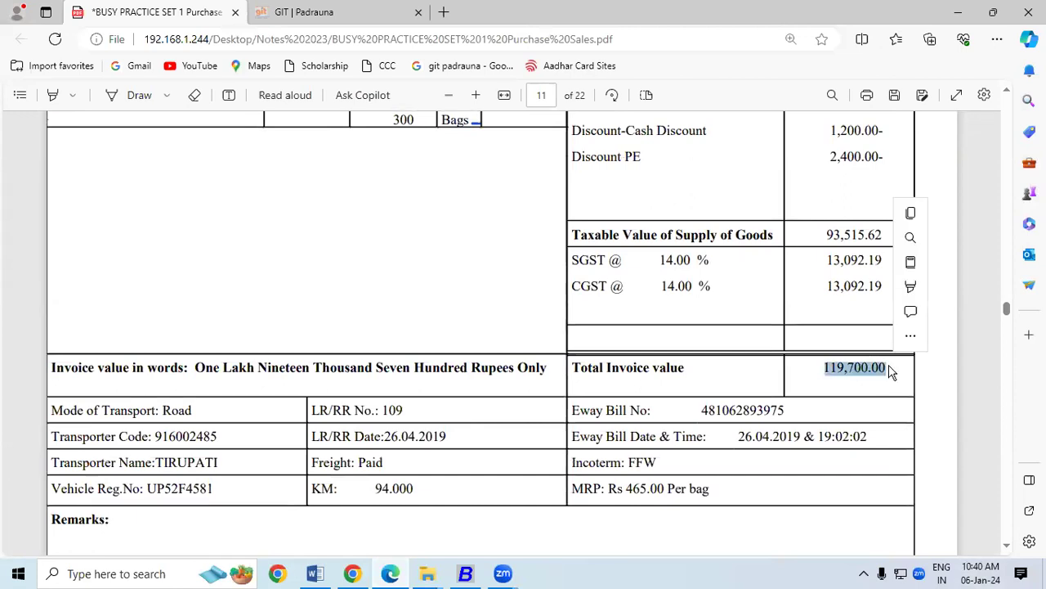
{"action": "key", "text": "ctrl+c"}
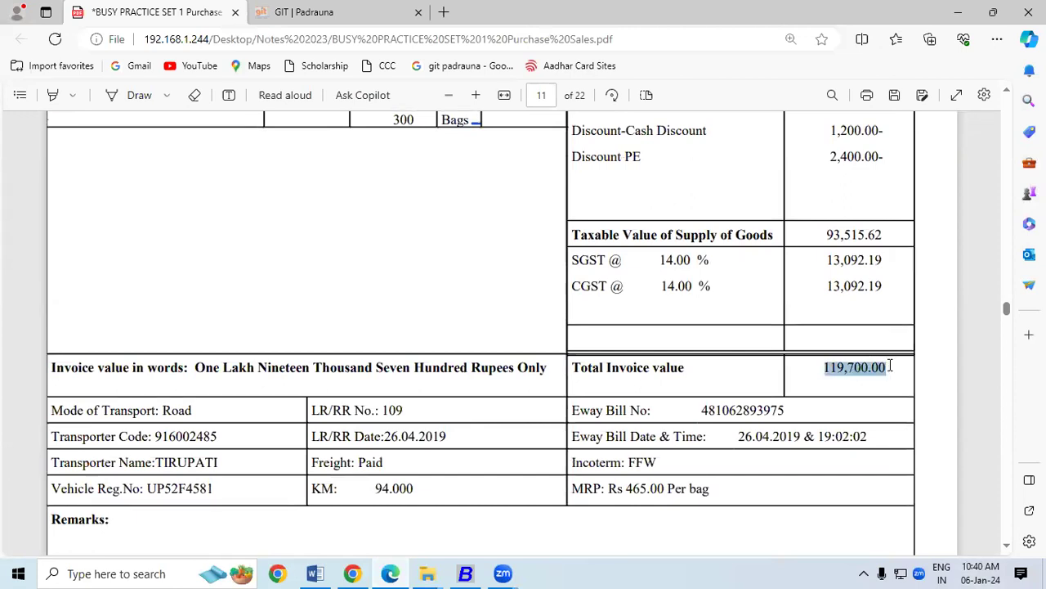
{"action": "key", "text": "alt+Tab"}
{"action": "left_click", "coordinate": [622, 493]}
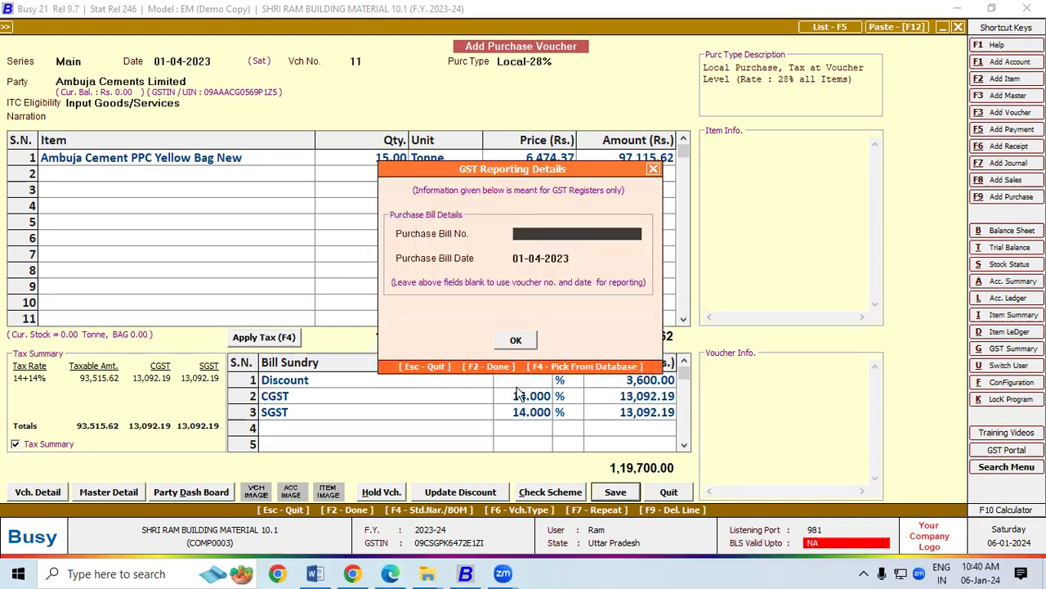
{"action": "left_click", "coordinate": [392, 574]}
{"action": "scroll", "coordinate": [1008, 97], "scroll_direction": "up", "scroll_amount": 5}
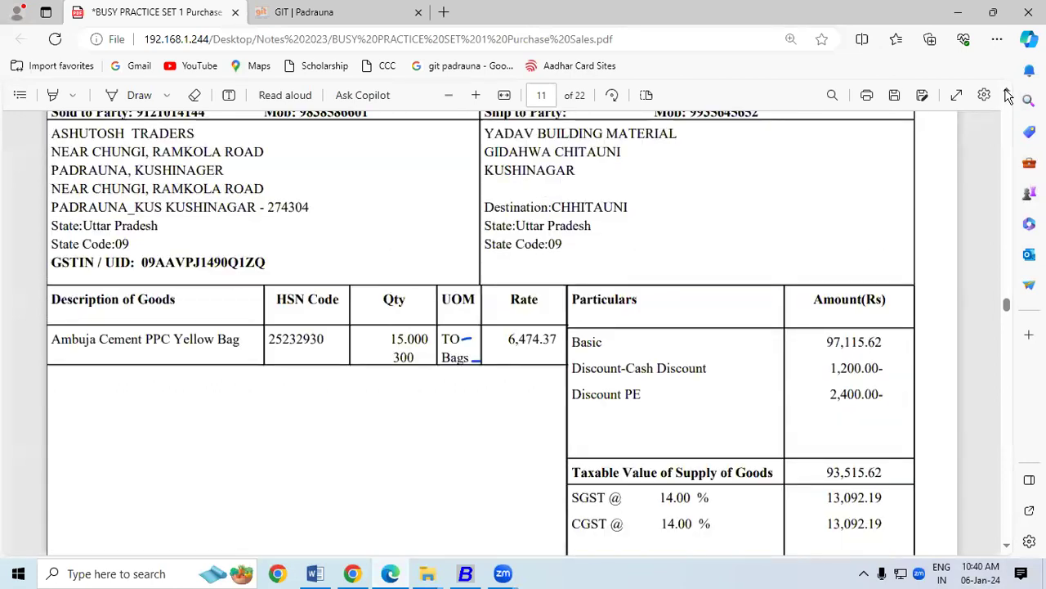
{"action": "scroll", "coordinate": [1008, 97], "scroll_direction": "up", "scroll_amount": 1}
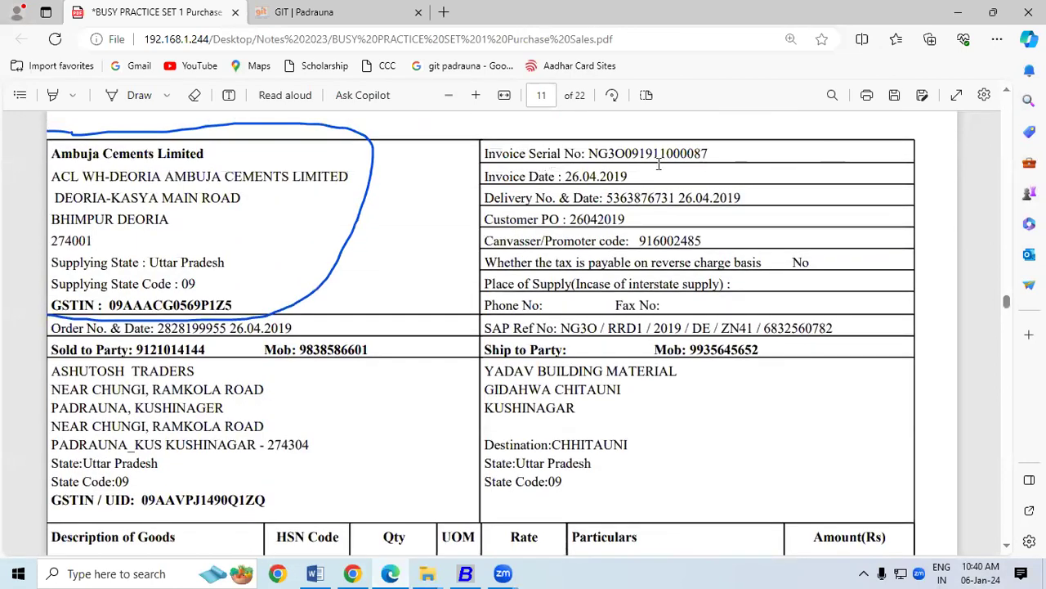
{"action": "left_click_drag", "start_coordinate": [588, 154], "coordinate": [715, 154]}
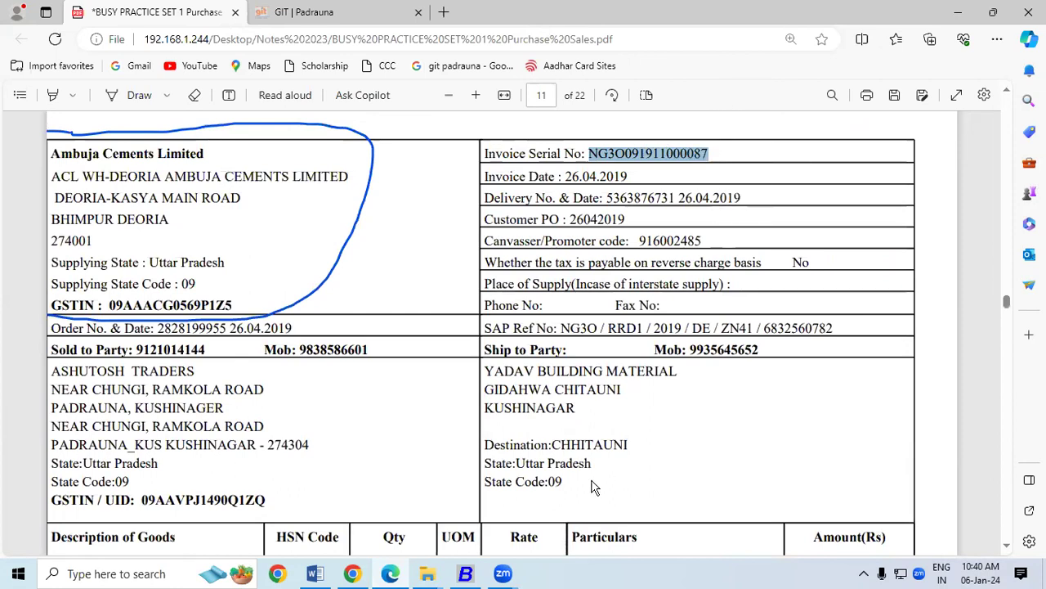
{"action": "left_click", "coordinate": [465, 574]}
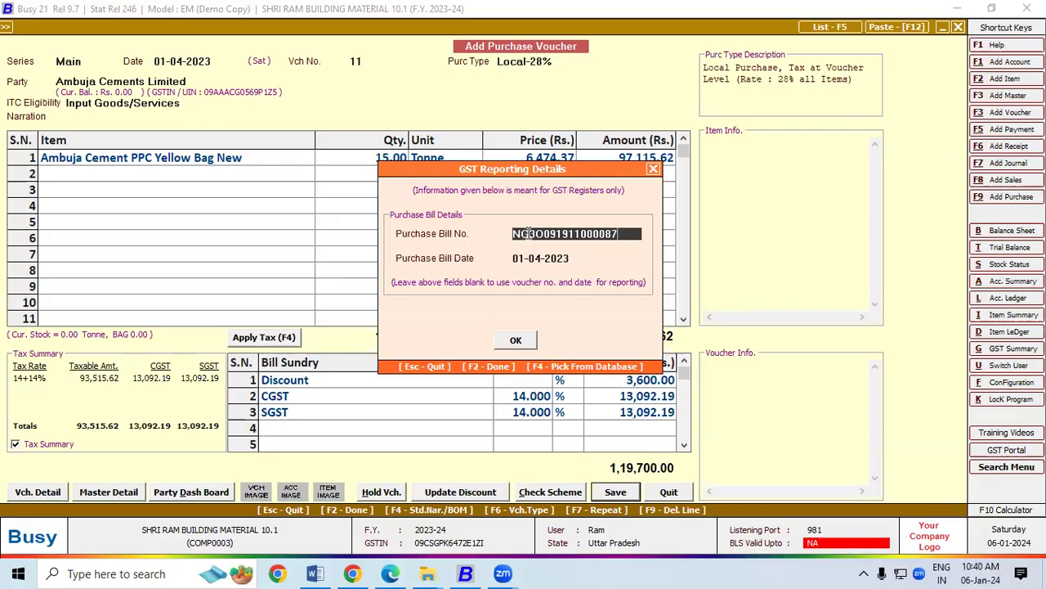
{"action": "left_click", "coordinate": [525, 336]}
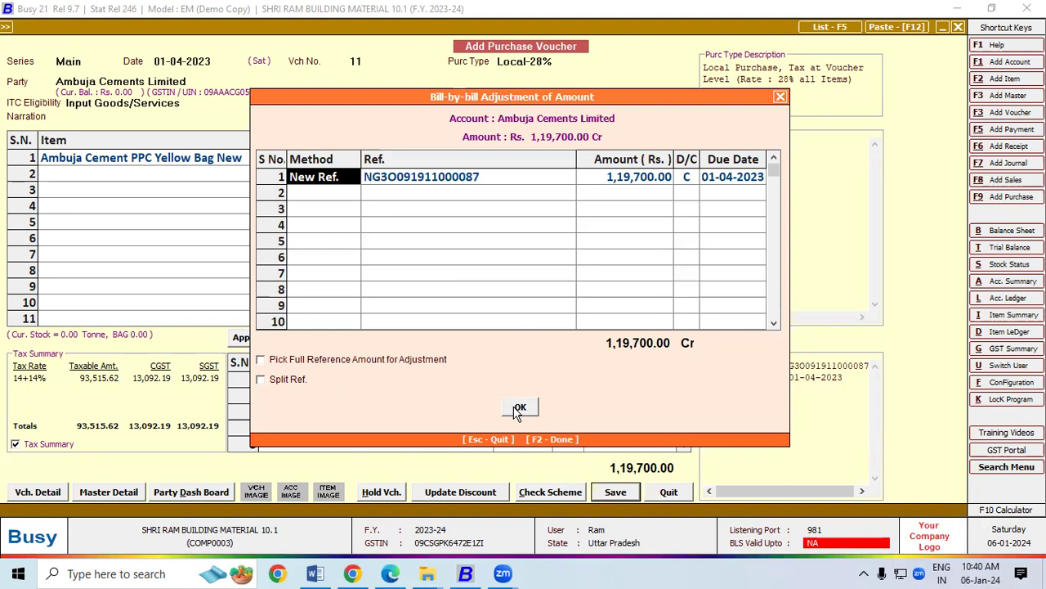
{"action": "left_click", "coordinate": [517, 409]}
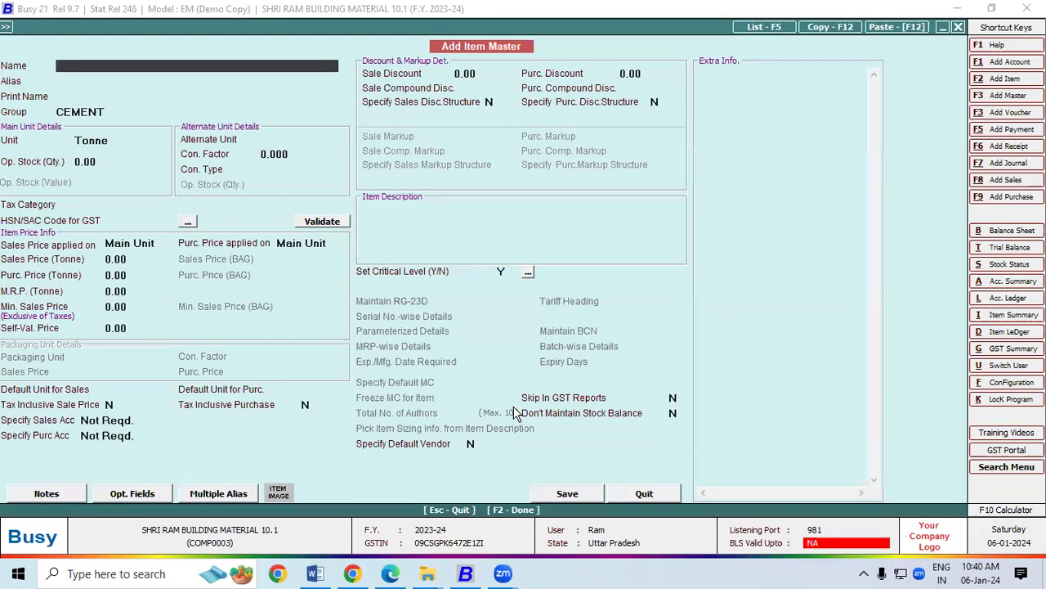
Close the blank Add Item Master form and menus, then return to the invoice PDF.
{"action": "key", "text": "Escape"}
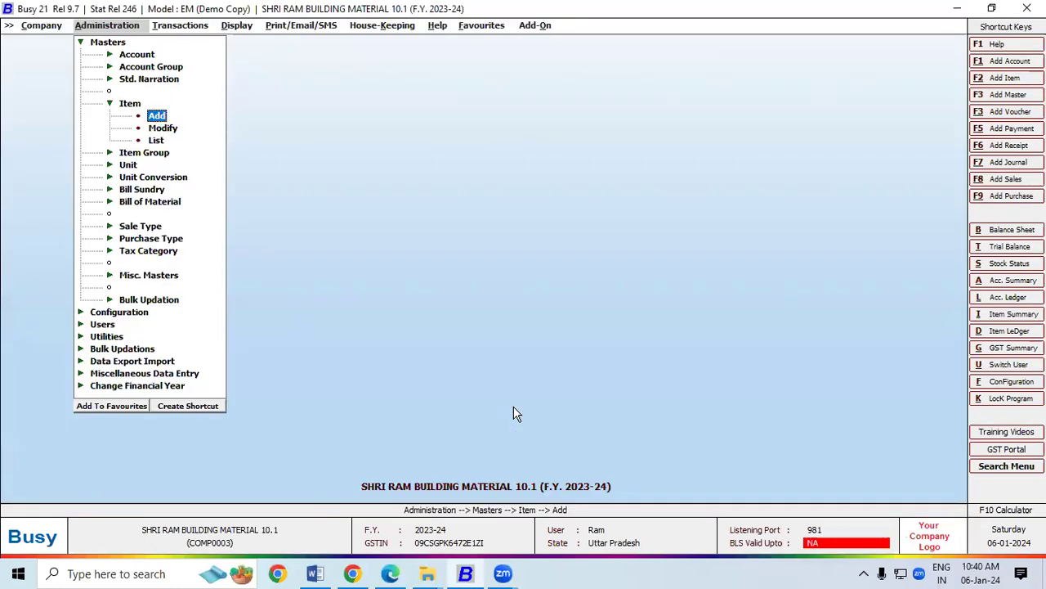
{"action": "key", "text": "Escape"}
{"action": "key", "text": "Escape"}
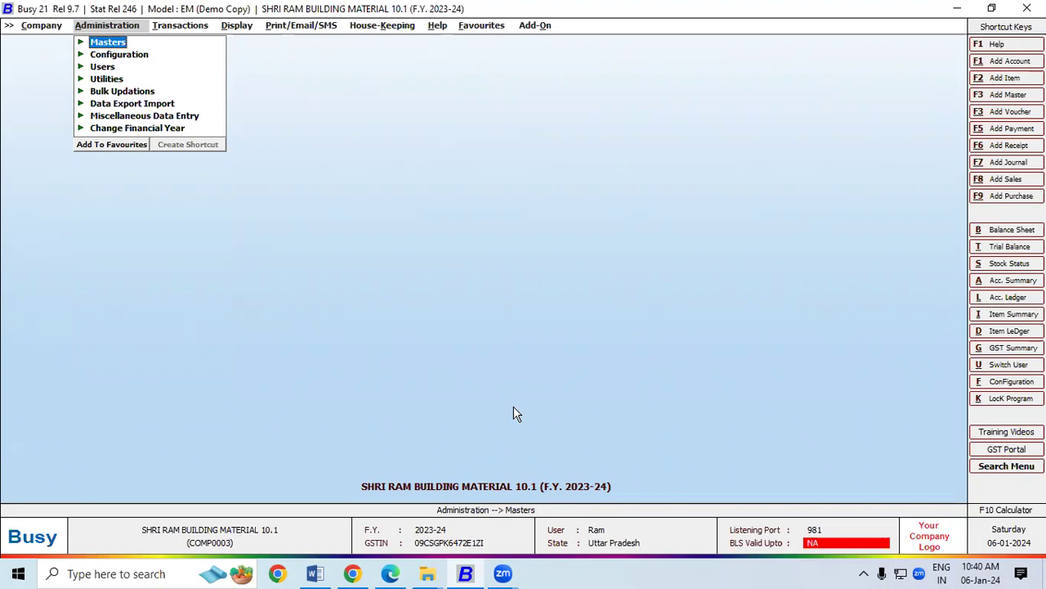
{"action": "left_click", "coordinate": [194, 30]}
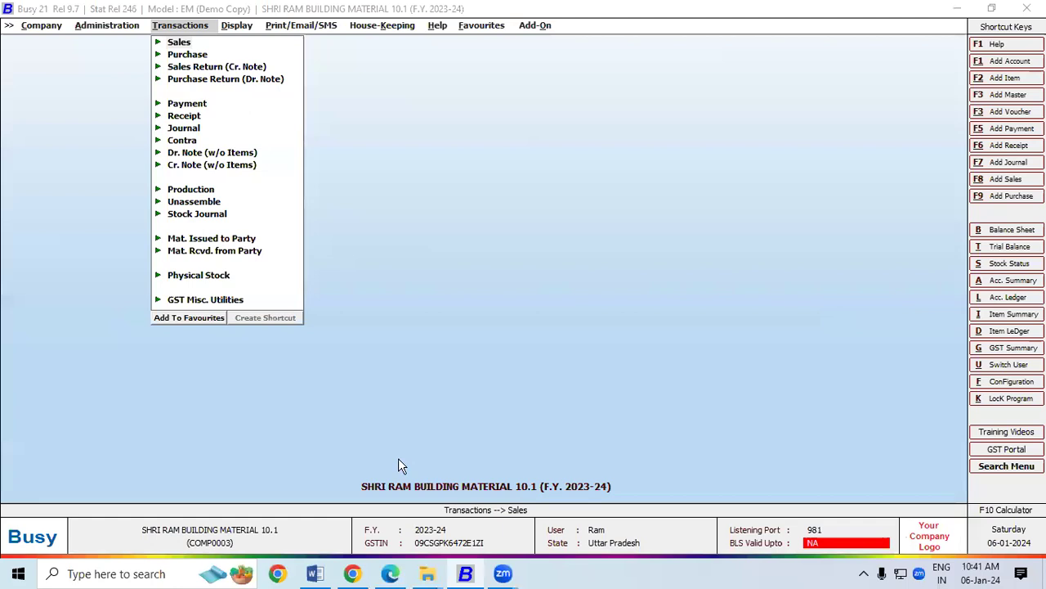
{"action": "key", "text": "alt+Tab"}
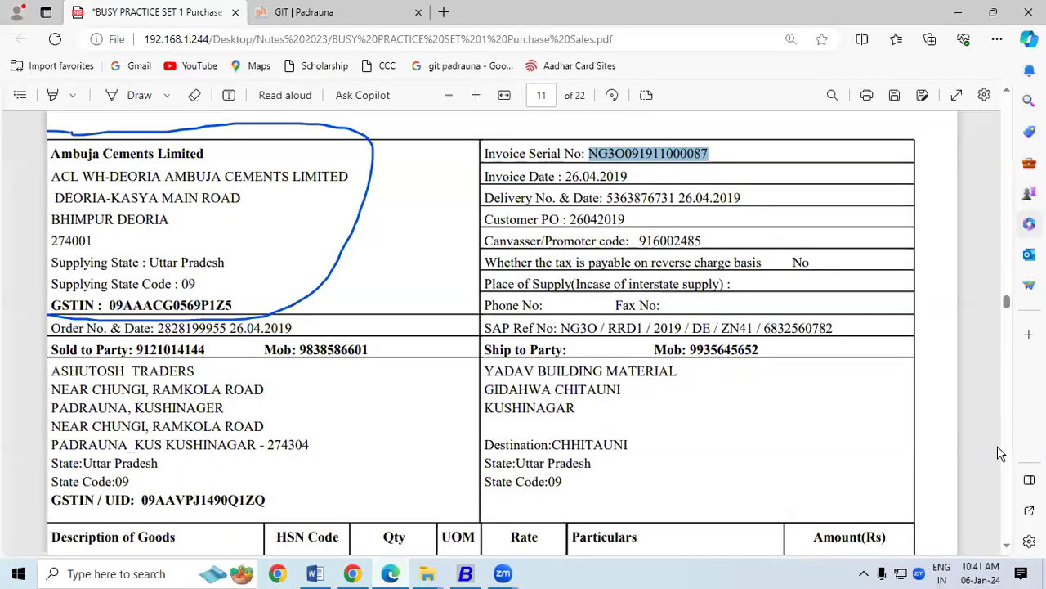
Scroll to the invoice's goods table, then bring up the Busy Notes Updated document in Word.
{"action": "left_click", "coordinate": [1008, 544]}
{"action": "scroll", "coordinate": [1007, 545], "scroll_direction": "down", "scroll_amount": 3}
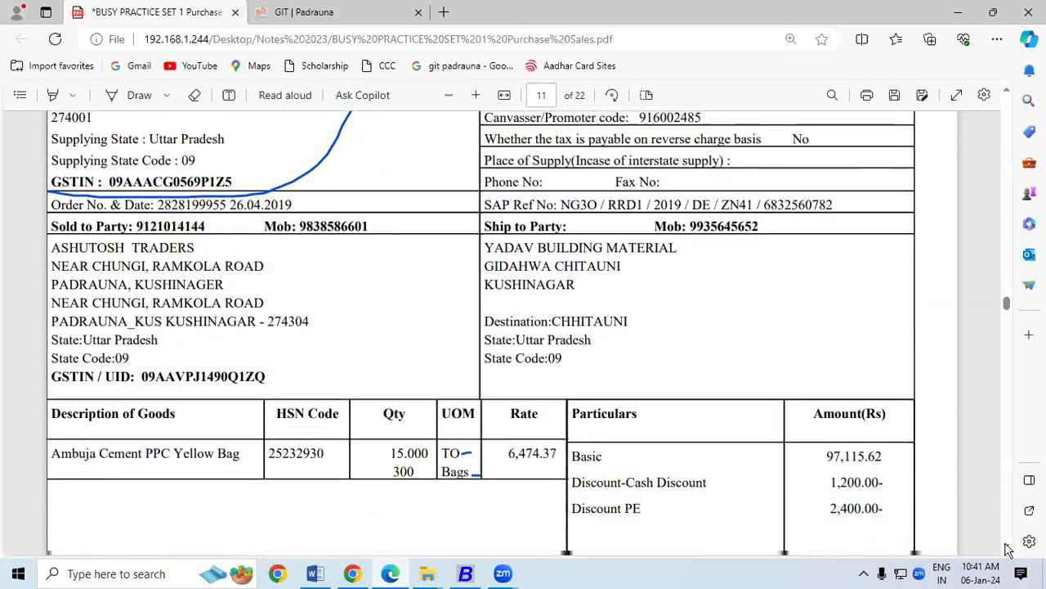
{"action": "left_click", "coordinate": [314, 573]}
{"action": "left_click", "coordinate": [118, 226]}
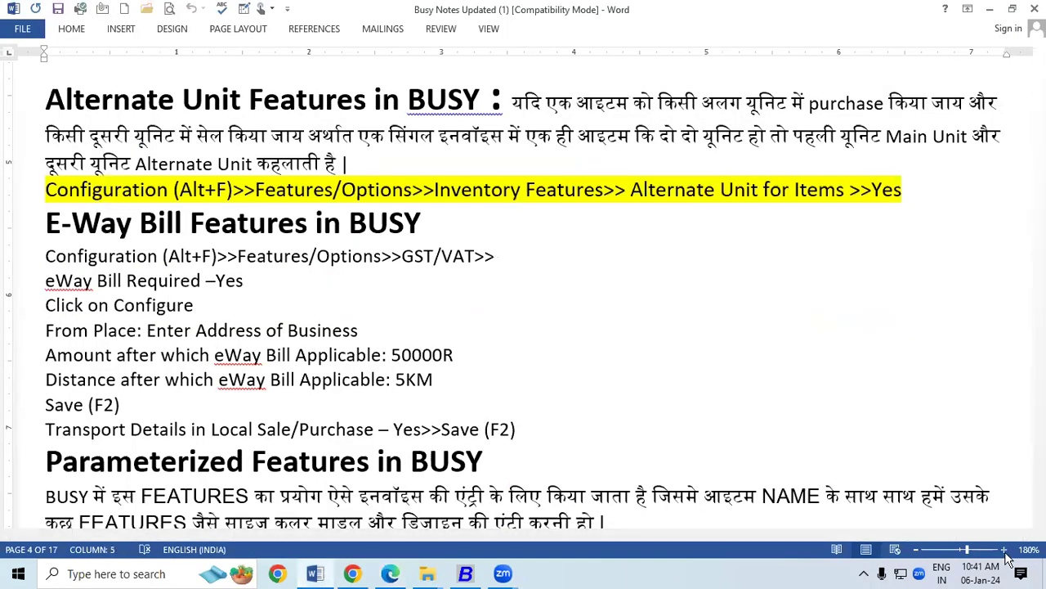
Zoom the Word E-Way Bill notes from 180% to 190% and start highlighting the 50000 amount.
{"action": "left_click", "coordinate": [1004, 550]}
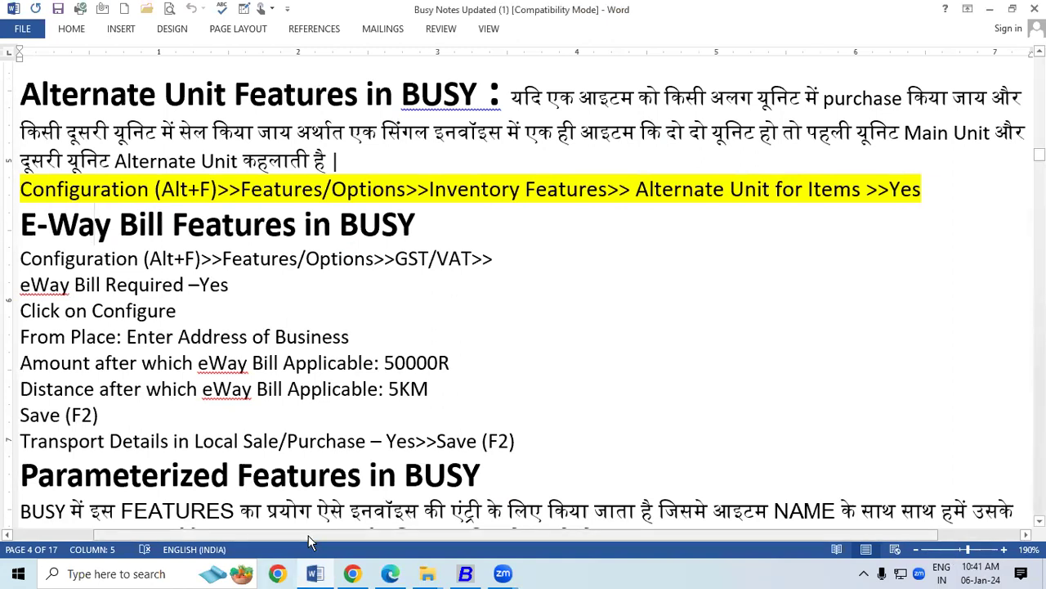
{"action": "left_click_drag", "start_coordinate": [22, 224], "coordinate": [111, 226]}
{"action": "left_click", "coordinate": [113, 258]}
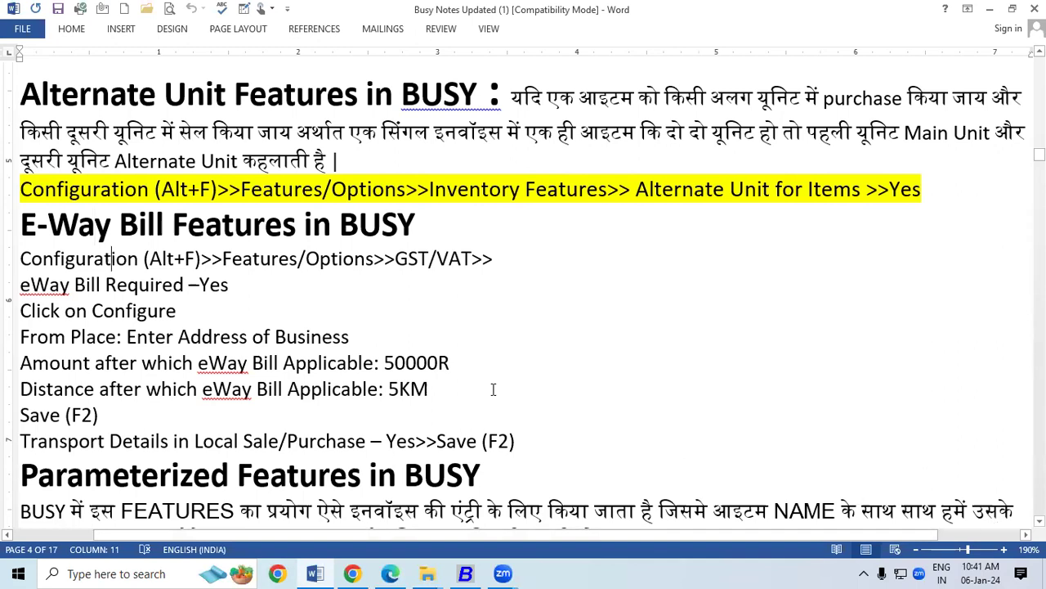
{"action": "left_click_drag", "start_coordinate": [384, 362], "coordinate": [394, 362]}
Extend the selection to cover the whole 50000 amount in the Amount line.
{"action": "key", "text": "shift+Right"}
{"action": "key", "text": "shift+Right"}
{"action": "key", "text": "shift+Right"}
{"action": "key", "text": "shift+Right"}
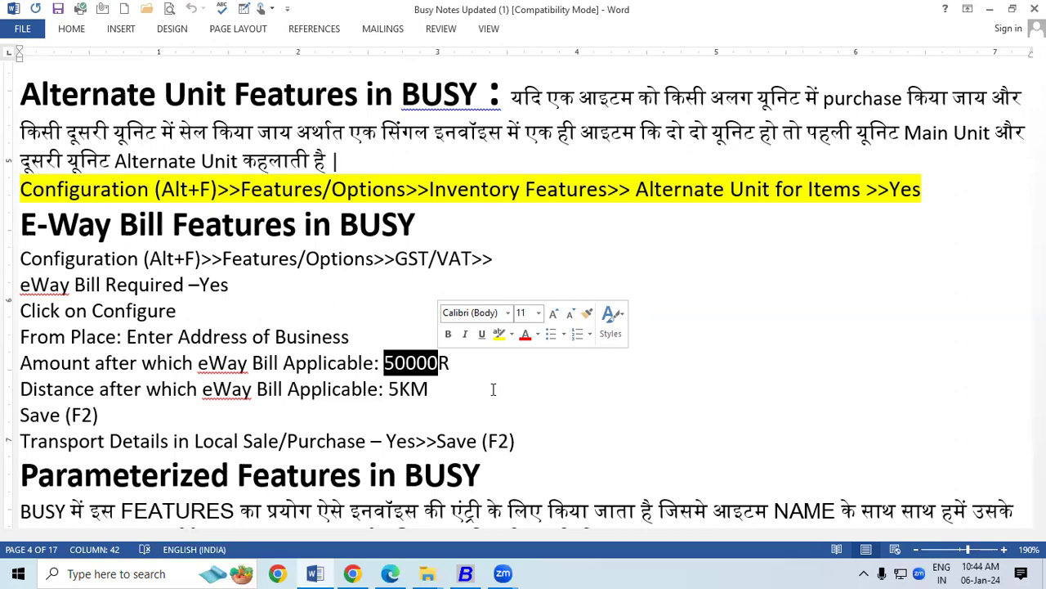
Check the invoice's seller place DEORIA and its transport details in Edge, then minimize Edge.
{"action": "left_click", "coordinate": [392, 574]}
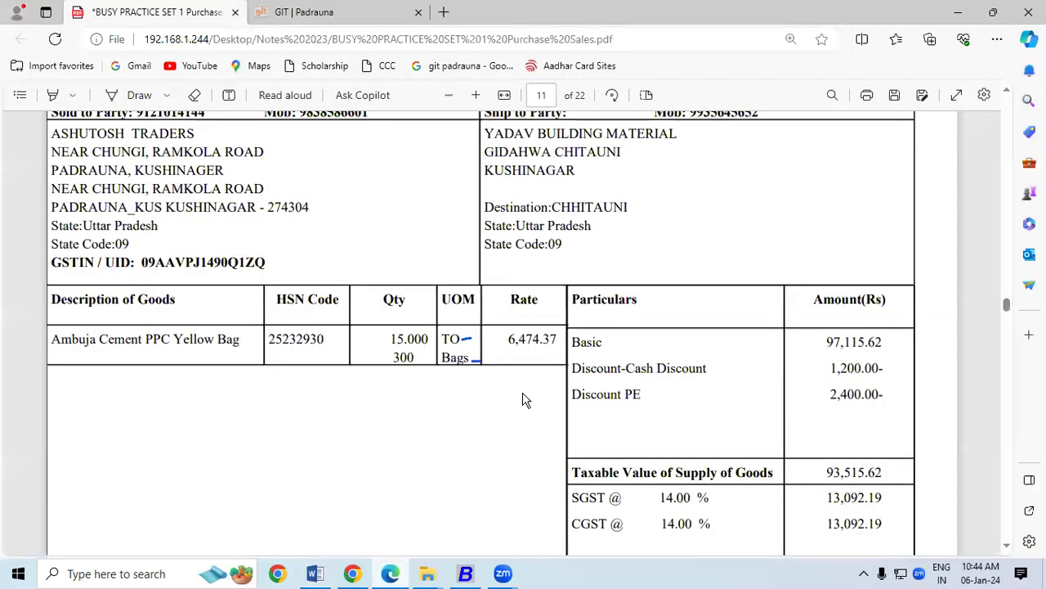
{"action": "left_click", "coordinate": [1007, 92]}
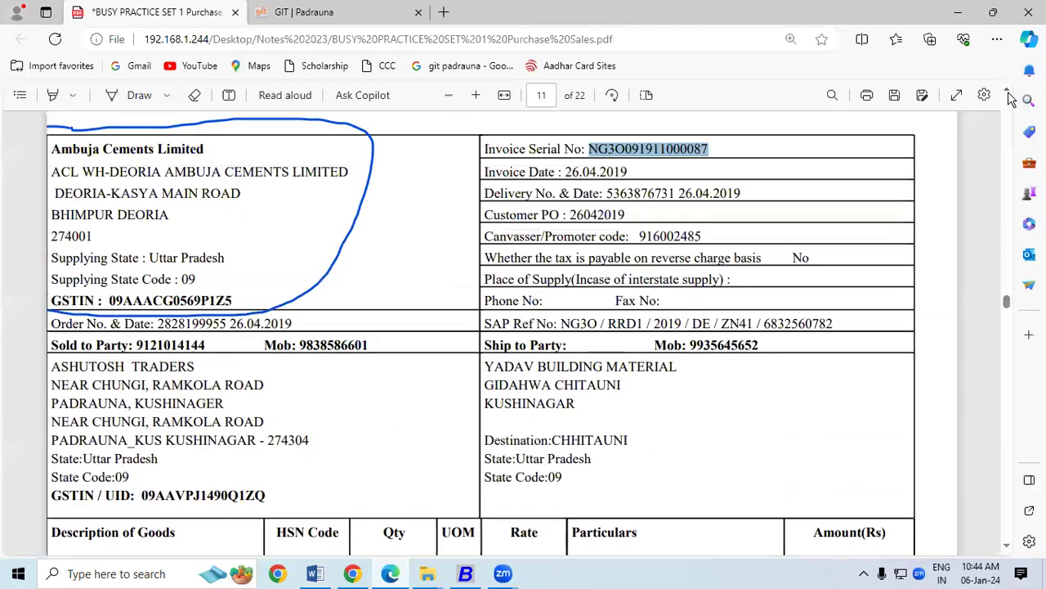
{"action": "left_click_drag", "start_coordinate": [116, 219], "coordinate": [163, 222]}
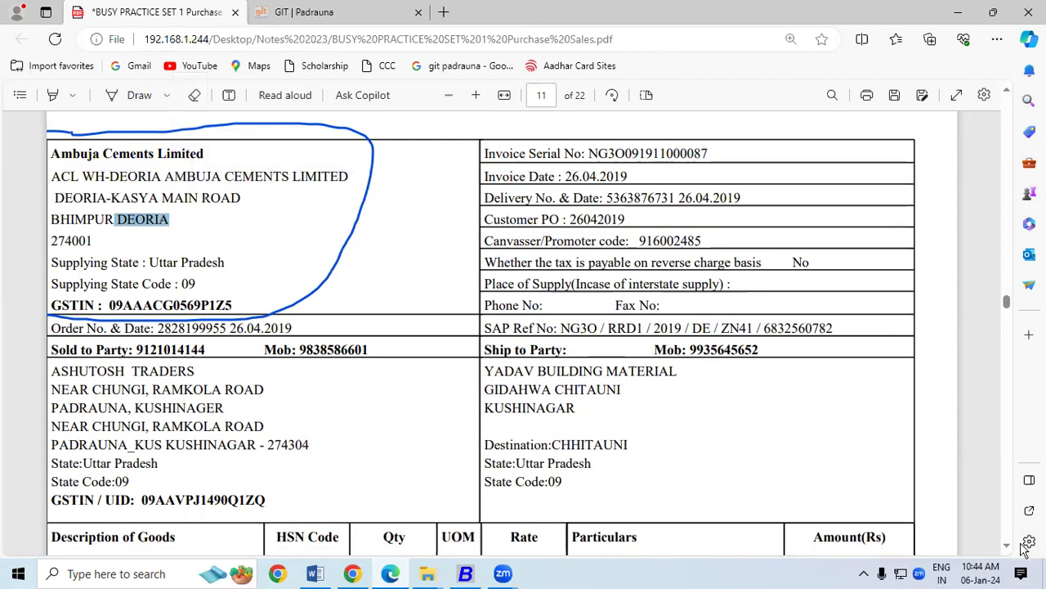
{"action": "scroll", "coordinate": [1011, 550], "scroll_direction": "down", "scroll_amount": 5}
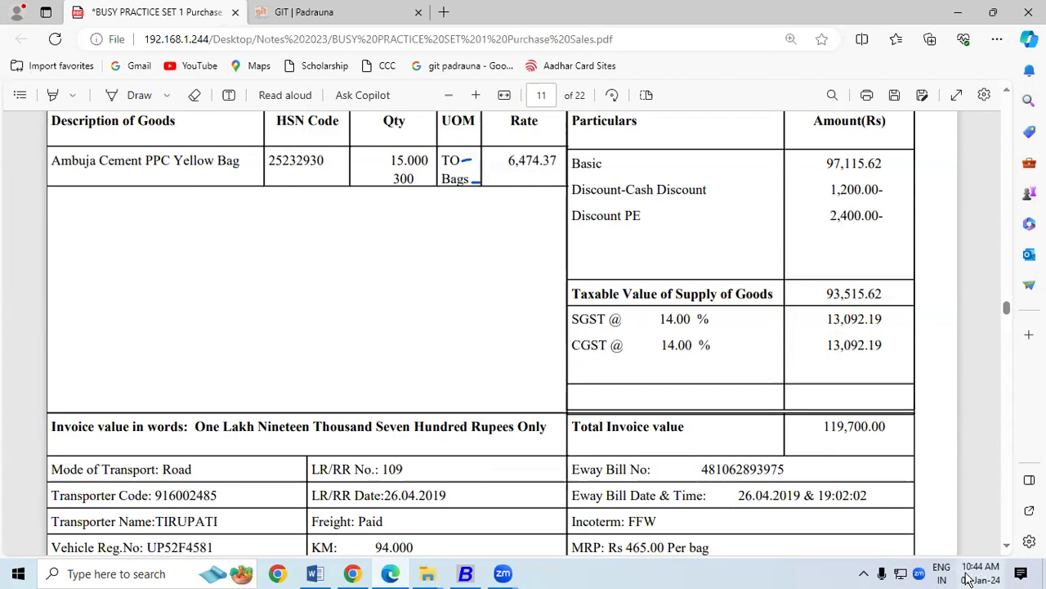
{"action": "left_click", "coordinate": [389, 575]}
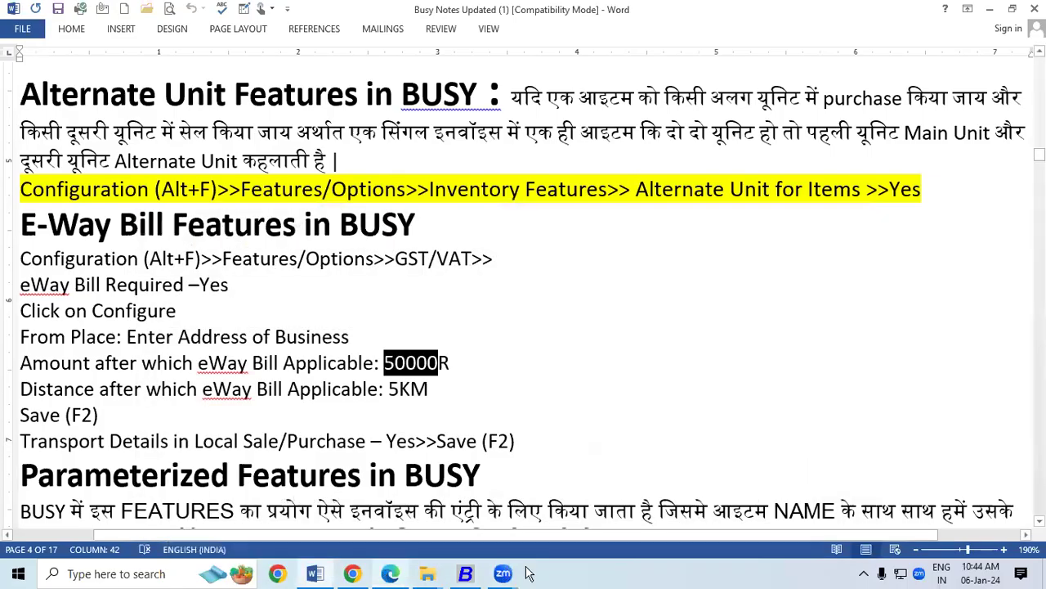
Set E-Way Bill Required to Y under Configuration > Features / Options > GST/VAT.
{"action": "left_click", "coordinate": [465, 573]}
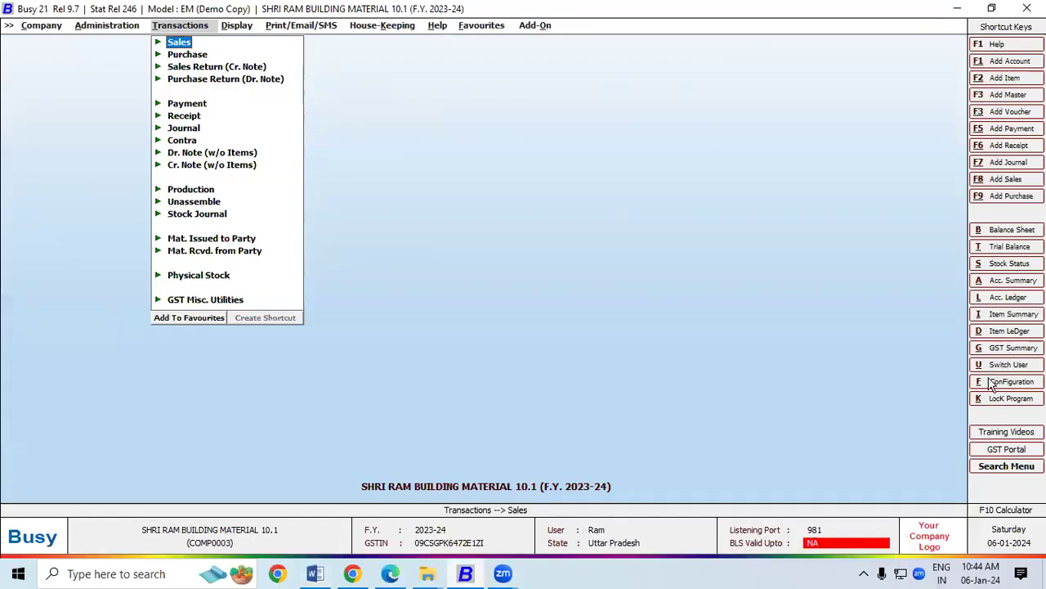
{"action": "left_click", "coordinate": [1000, 384]}
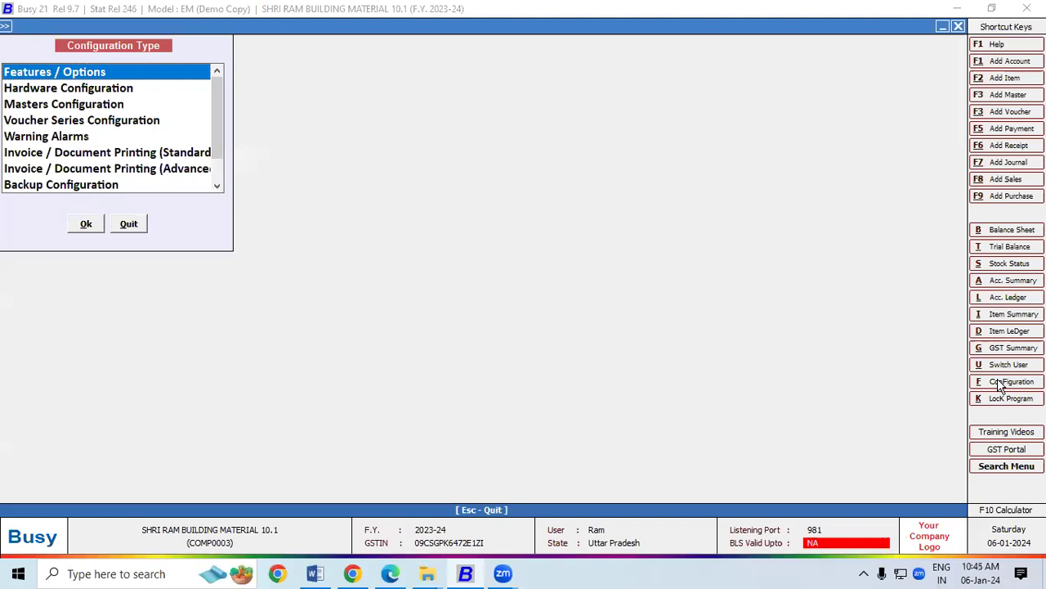
{"action": "double_click", "coordinate": [57, 72]}
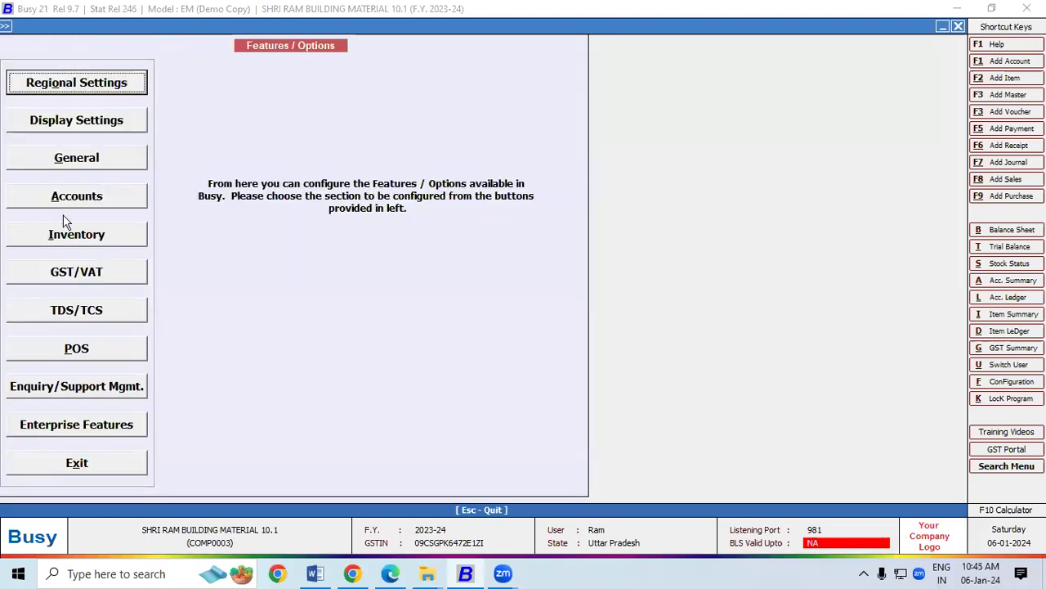
{"action": "left_click", "coordinate": [66, 278]}
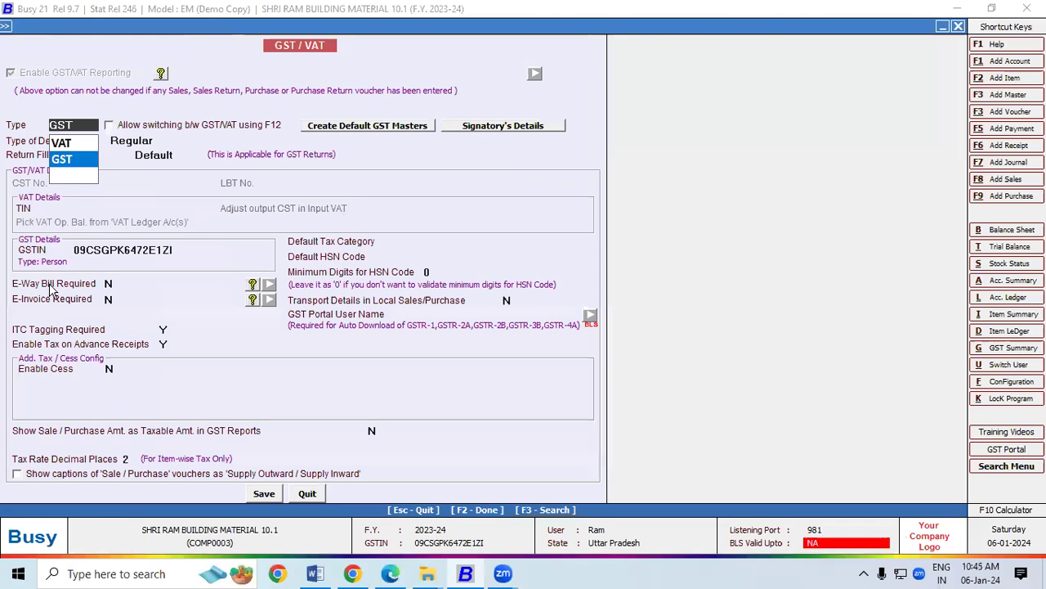
{"action": "left_click", "coordinate": [49, 285]}
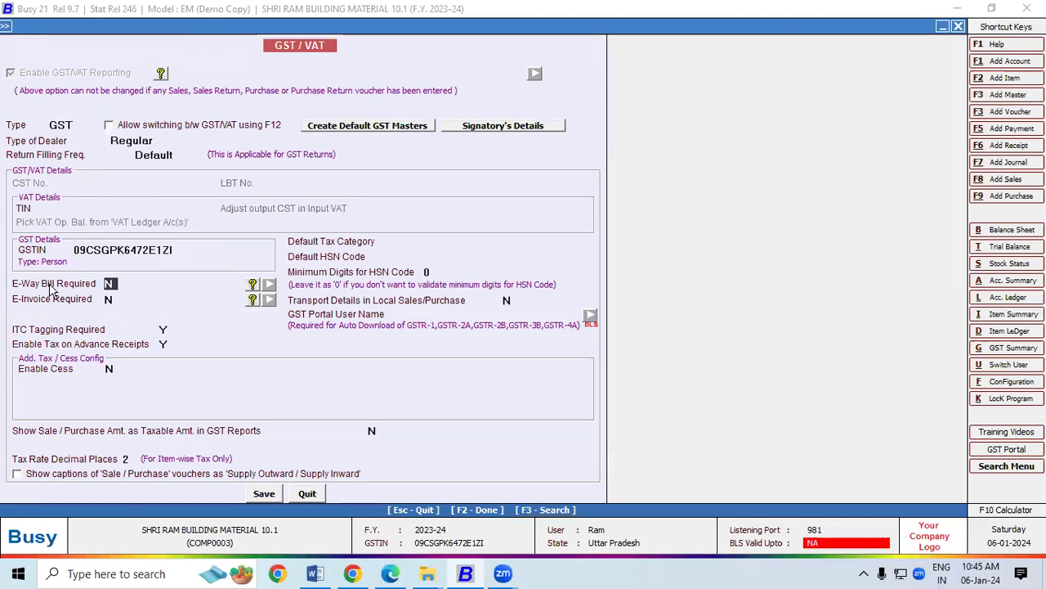
{"action": "type", "text": "Y"}
{"action": "key", "text": "Return"}
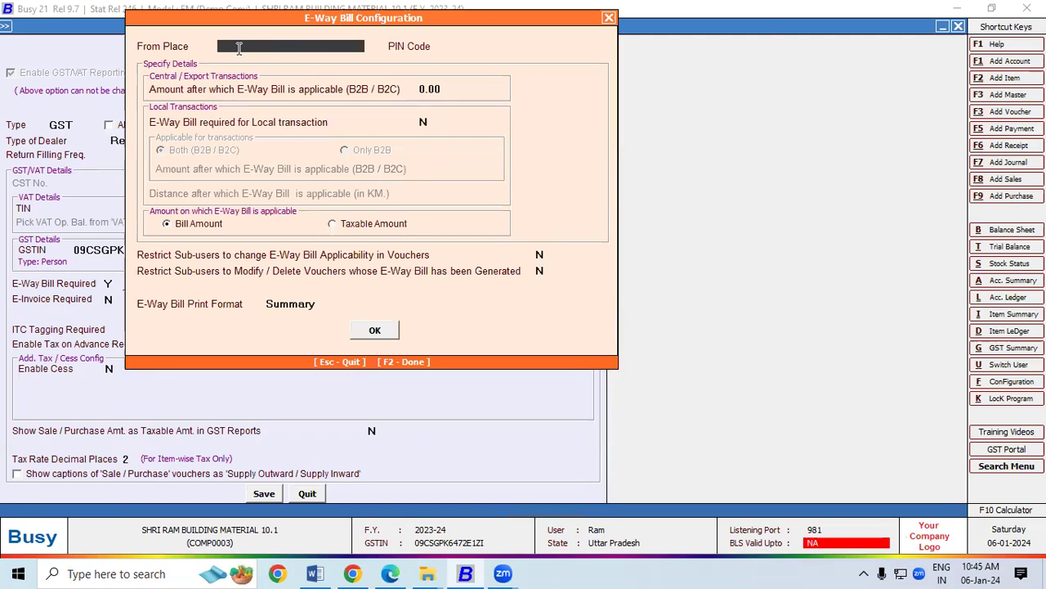
Enter From Place Padrauna, PIN Code 274304 and a central/export amount threshold of 50,000.
{"action": "type", "text": "Padrauna"}
{"action": "key", "text": "Return"}
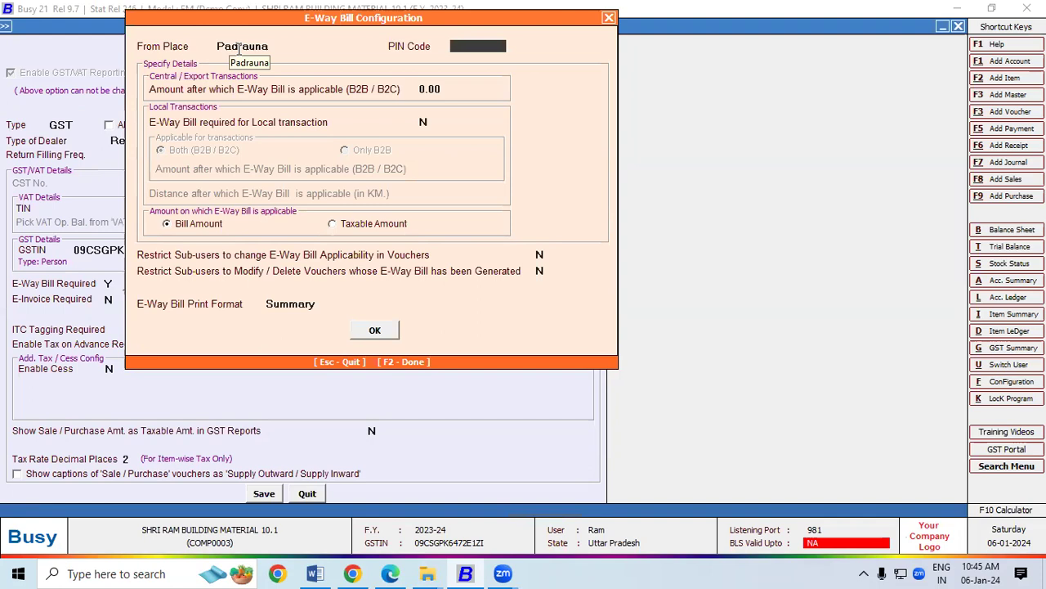
{"action": "type", "text": "274304"}
{"action": "key", "text": "Return"}
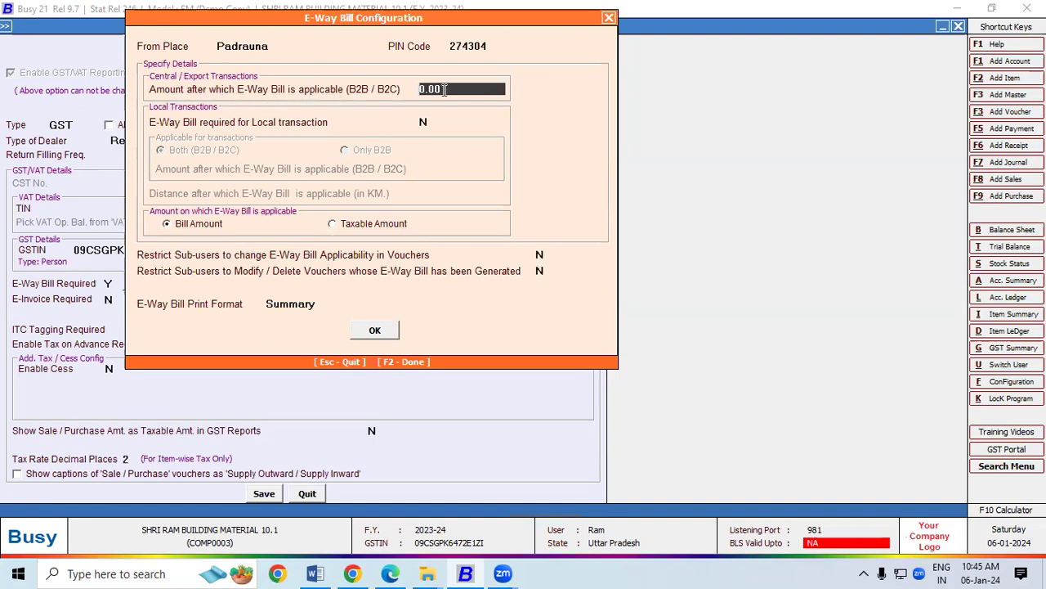
{"action": "key", "text": "BackSpace"}
{"action": "key", "text": "BackSpace"}
{"action": "key", "text": "BackSpace"}
{"action": "key", "text": "BackSpace"}
{"action": "type", "text": "50,000"}
{"action": "key", "text": "Return"}
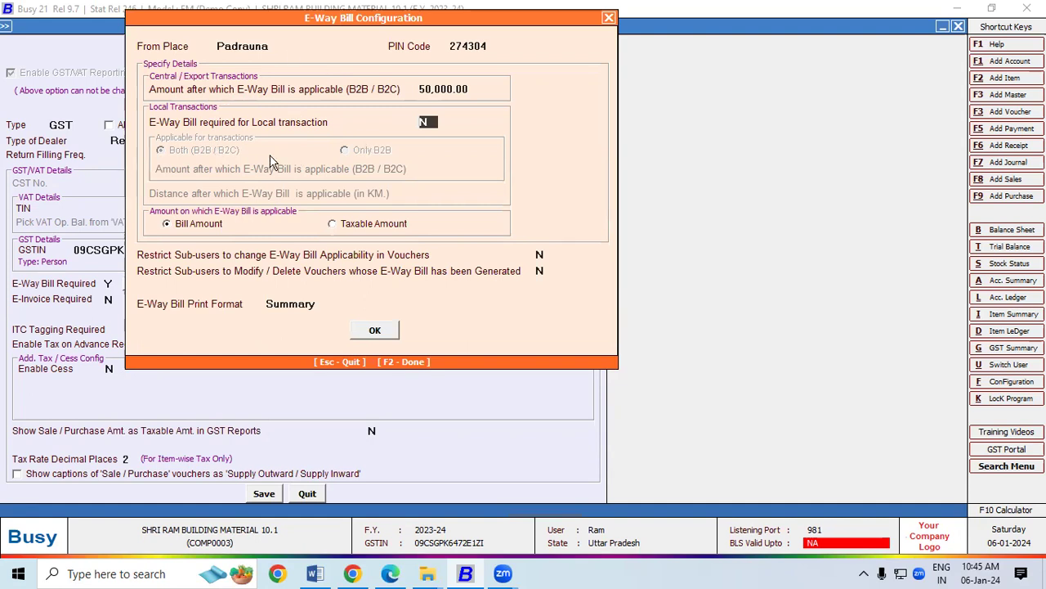
Require e-way bills for local B2B and B2C transactions above 50000 and beyond 5 km.
{"action": "key", "text": "y"}
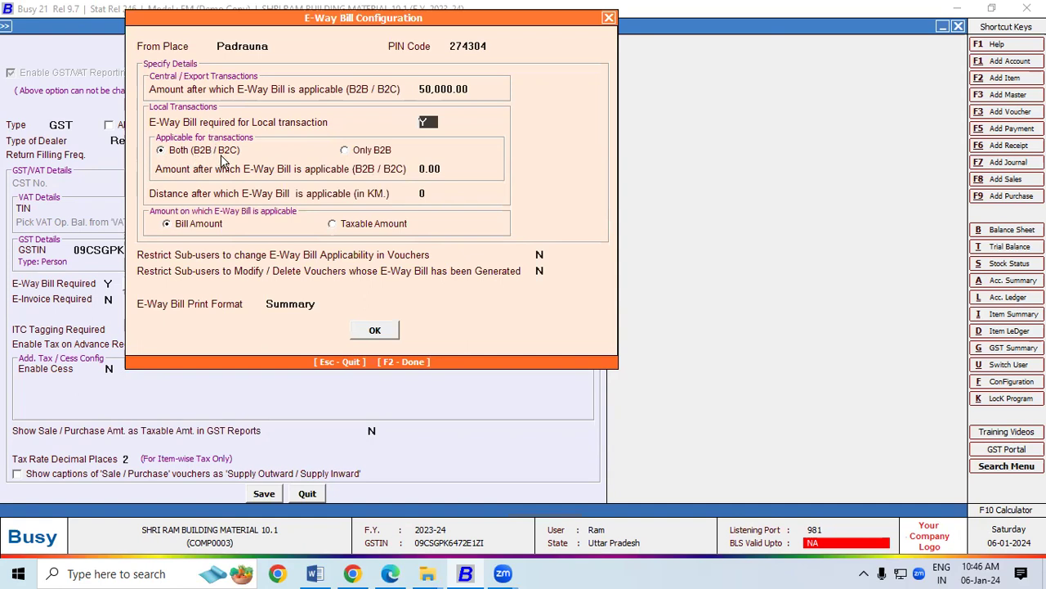
{"action": "left_click", "coordinate": [347, 153]}
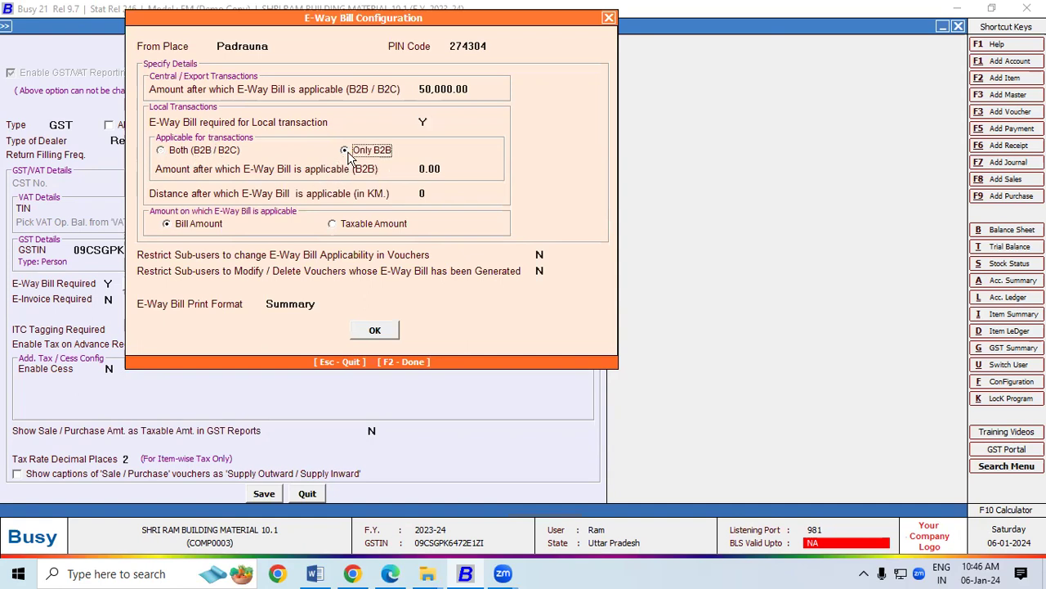
{"action": "left_click", "coordinate": [211, 154]}
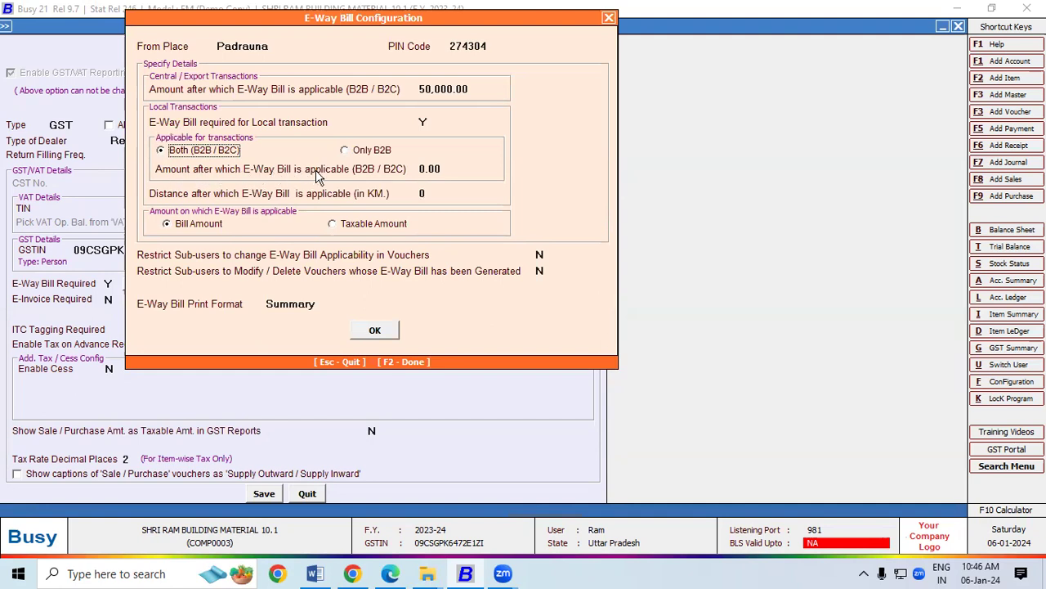
{"action": "left_click", "coordinate": [444, 168]}
{"action": "key", "text": "BackSpace"}
{"action": "key", "text": "BackSpace"}
{"action": "key", "text": "BackSpace"}
{"action": "key", "text": "BackSpace"}
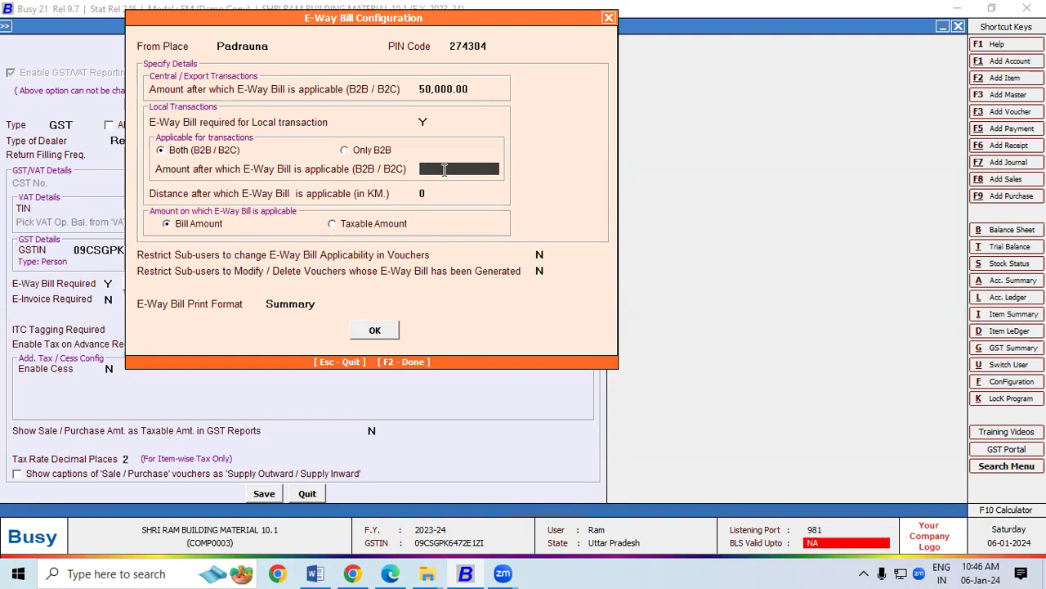
{"action": "type", "text": "50000"}
{"action": "key", "text": "Return"}
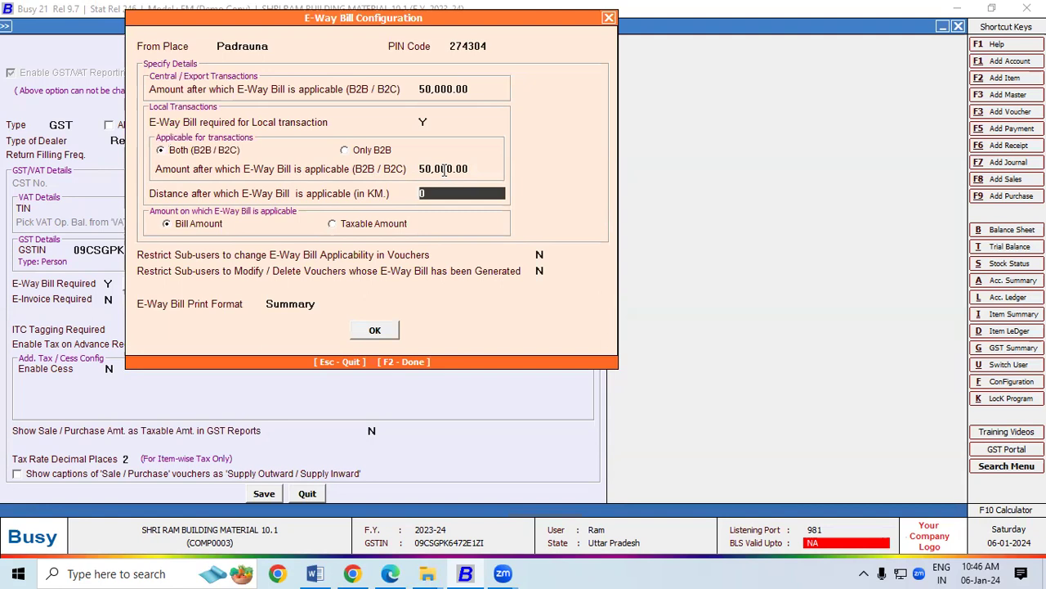
{"action": "type", "text": "5"}
{"action": "key", "text": "Return"}
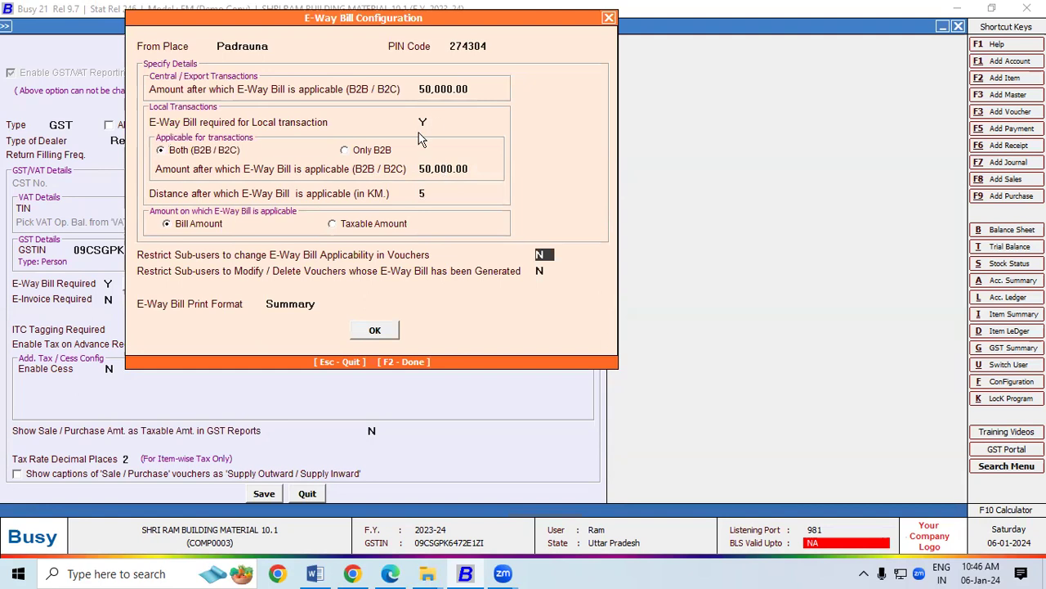
Review Padrauna, 274304 and both amount thresholds, close the configuration, and save GST/VAT settings.
{"action": "left_click", "coordinate": [276, 47]}
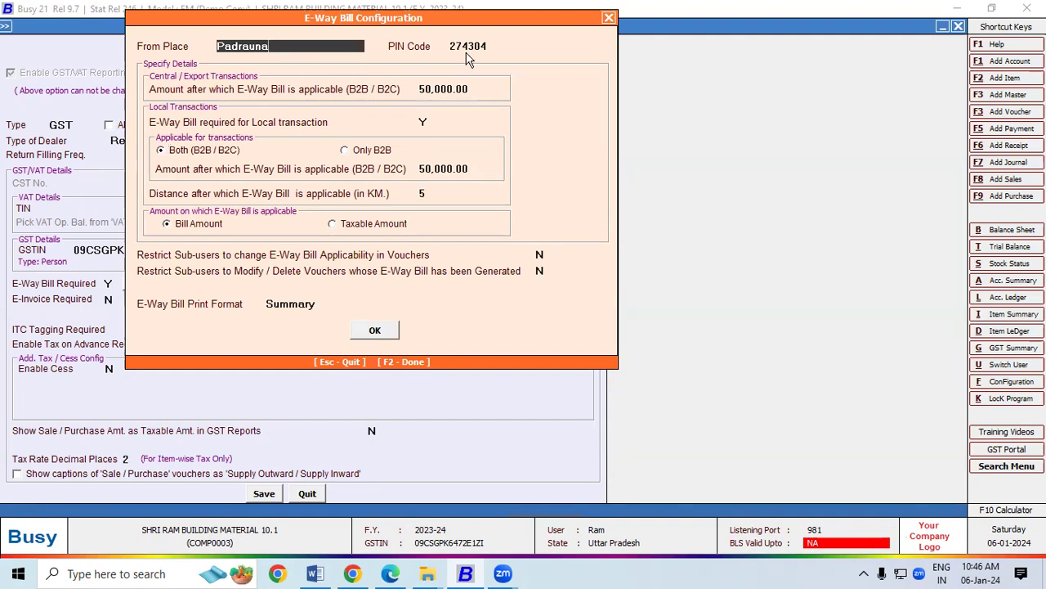
{"action": "left_click", "coordinate": [493, 47]}
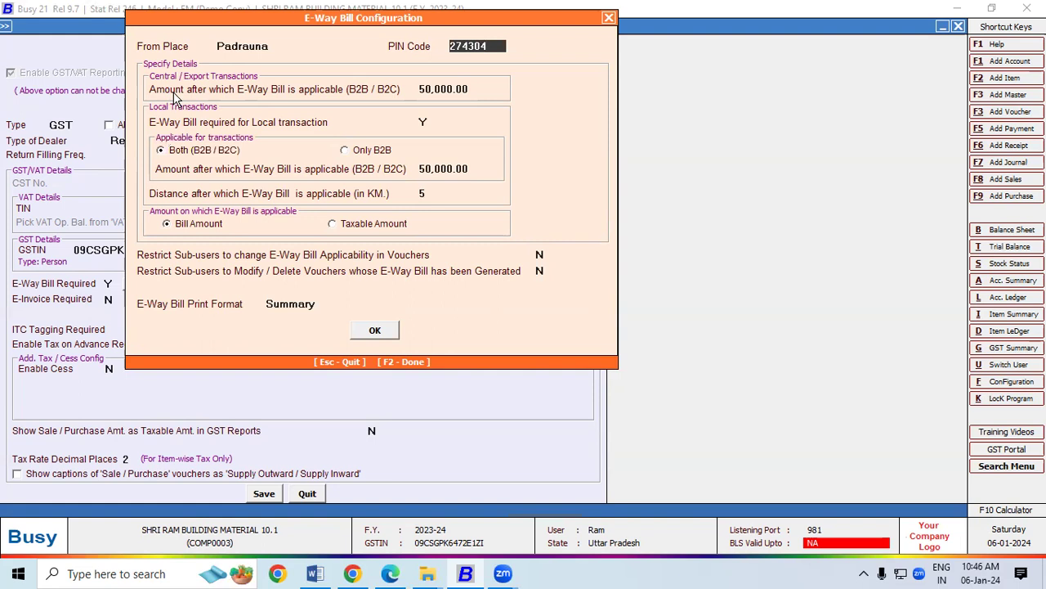
{"action": "left_click", "coordinate": [474, 87]}
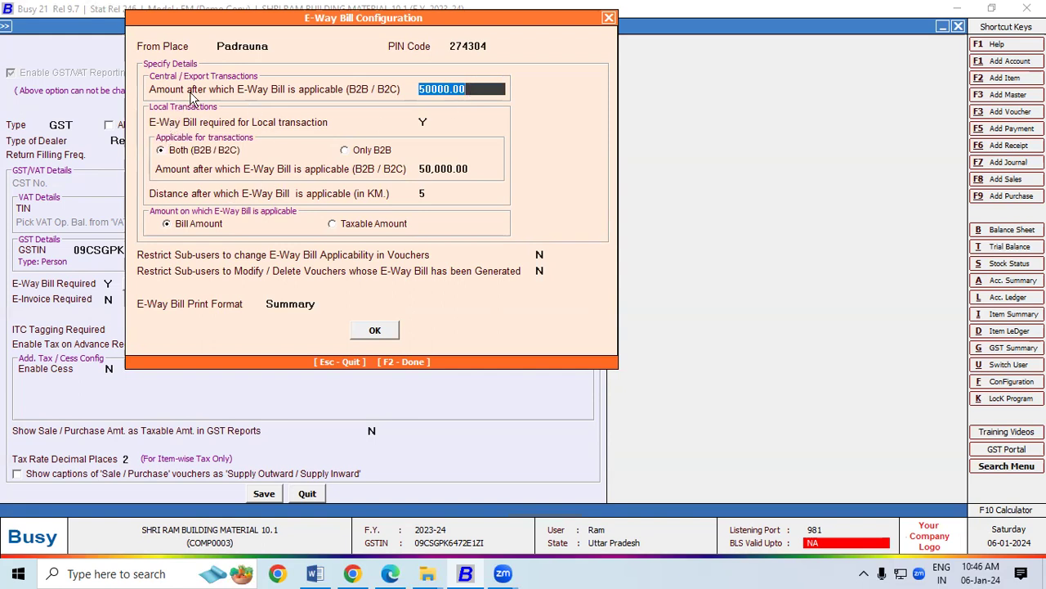
{"action": "left_click", "coordinate": [472, 166]}
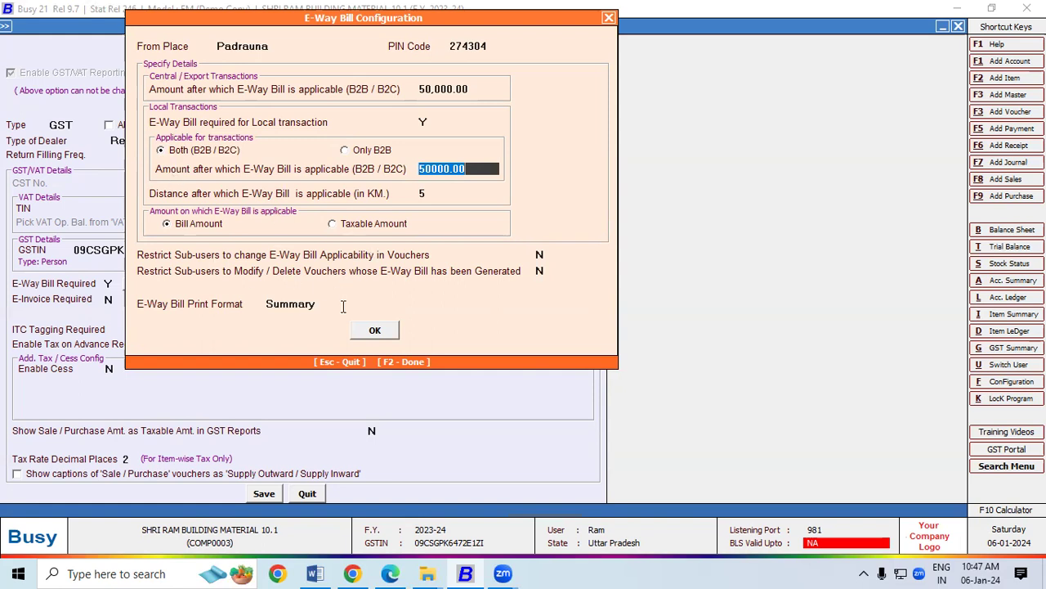
{"action": "key", "text": "F2"}
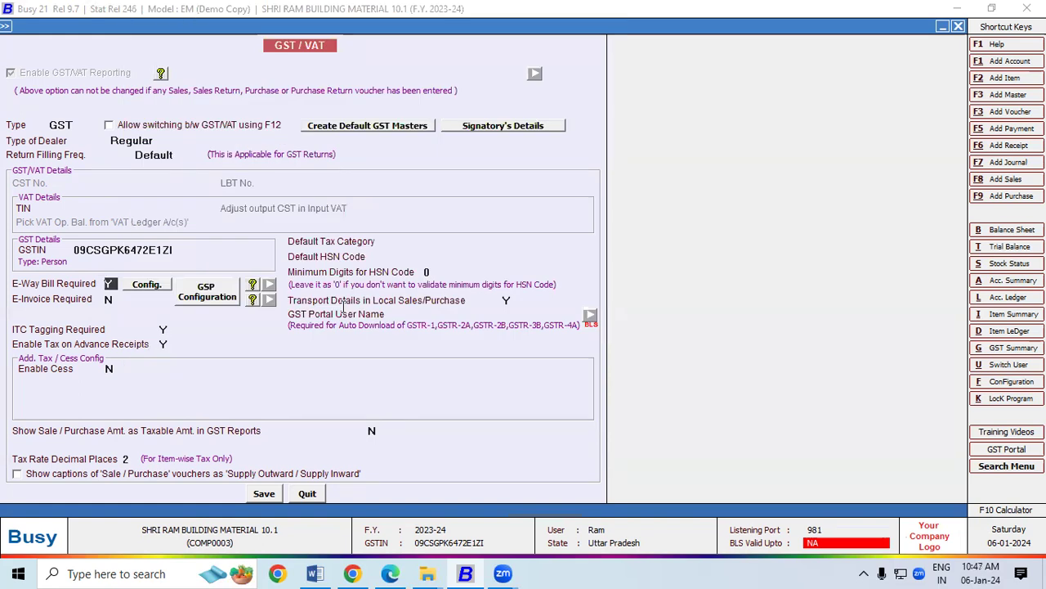
{"action": "left_click", "coordinate": [262, 496]}
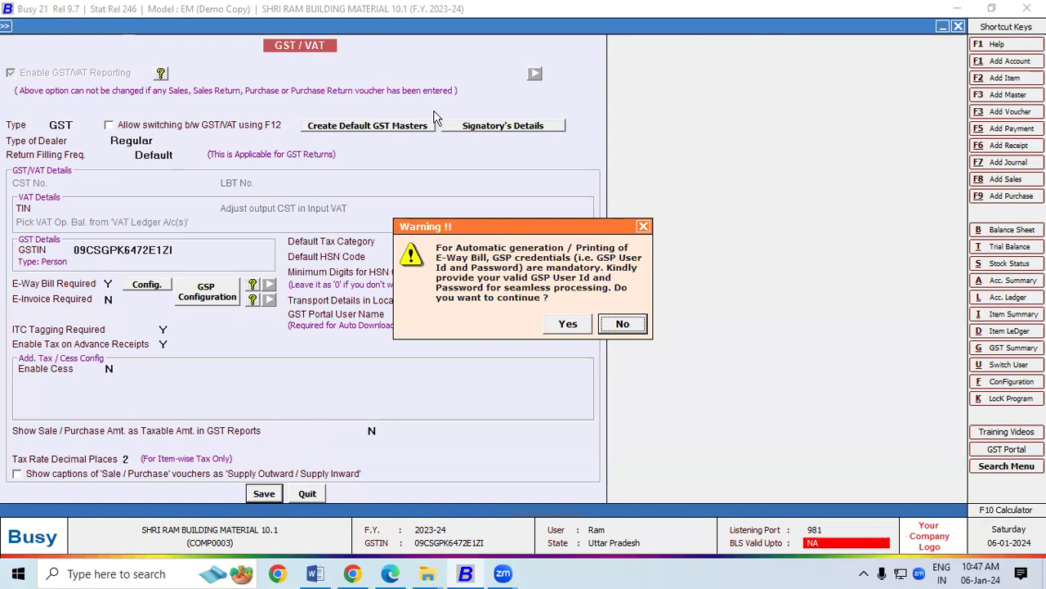
Accept the GSP-credentials warning with Y and back out to the main menu.
{"action": "key", "text": "y"}
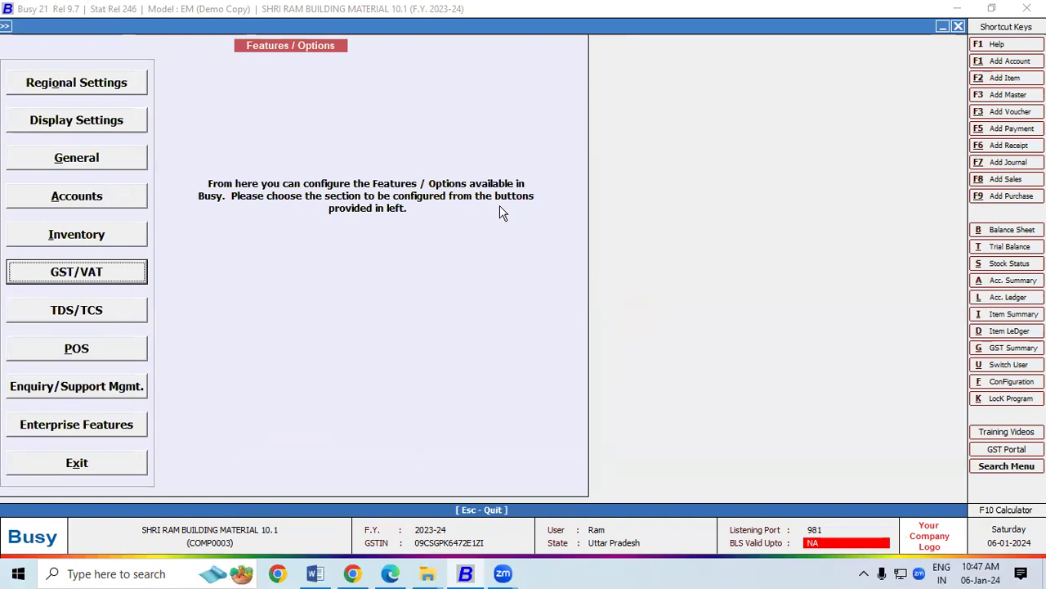
{"action": "key", "text": "Escape"}
{"action": "key", "text": "Escape"}
{"action": "key", "text": "Escape"}
{"action": "key", "text": "Escape"}
{"action": "key", "text": "Escape"}
Open Main series purchase voucher 11 through Transactions > Purchase > Modify.
{"action": "left_click", "coordinate": [193, 27]}
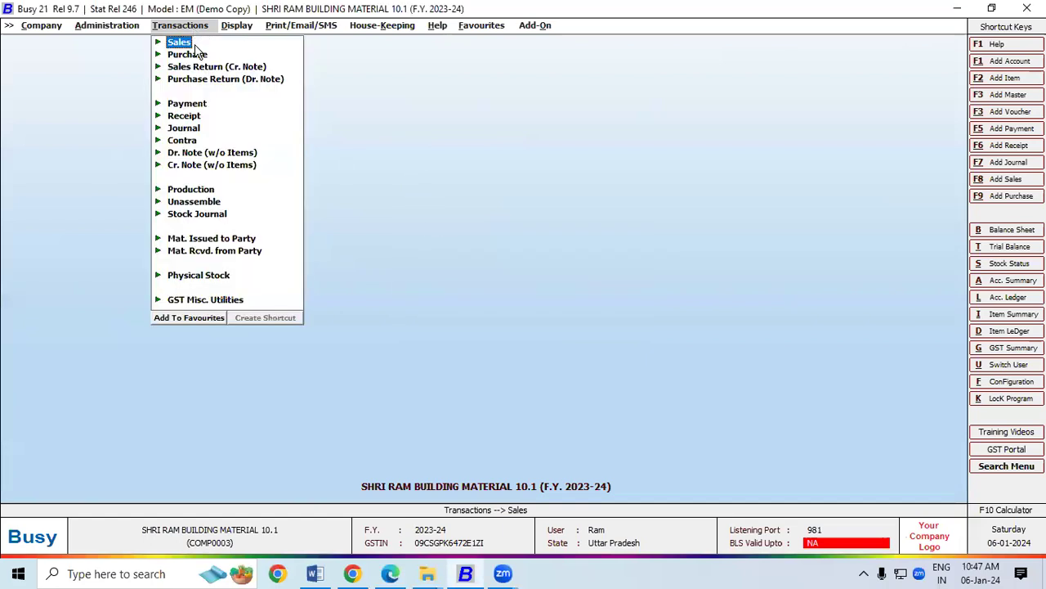
{"action": "left_click", "coordinate": [195, 56]}
{"action": "left_click", "coordinate": [208, 82]}
{"action": "left_click", "coordinate": [209, 81]}
{"action": "left_click", "coordinate": [141, 164]}
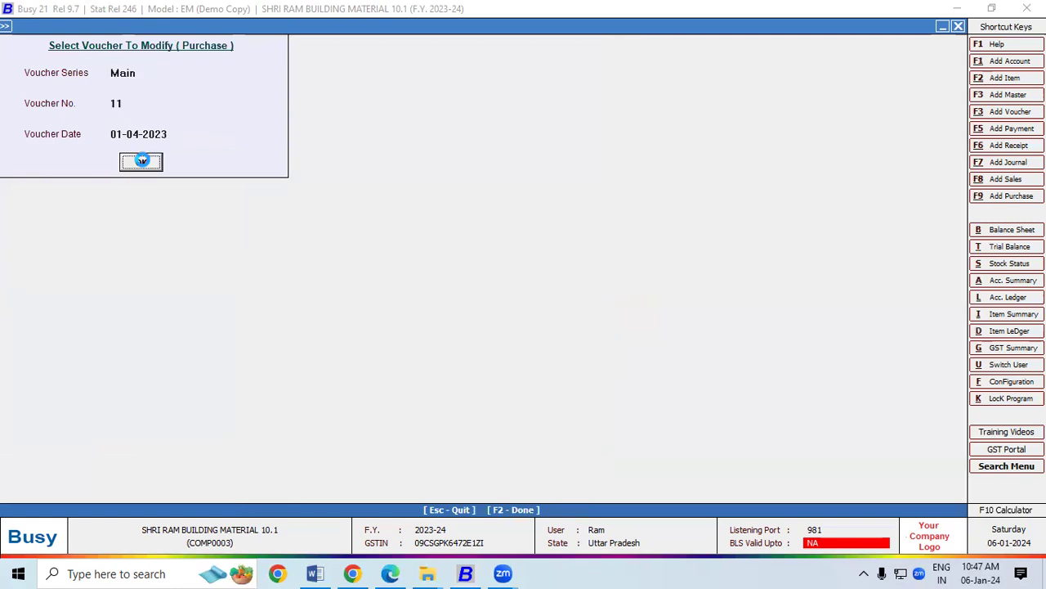
{"action": "left_click", "coordinate": [141, 164]}
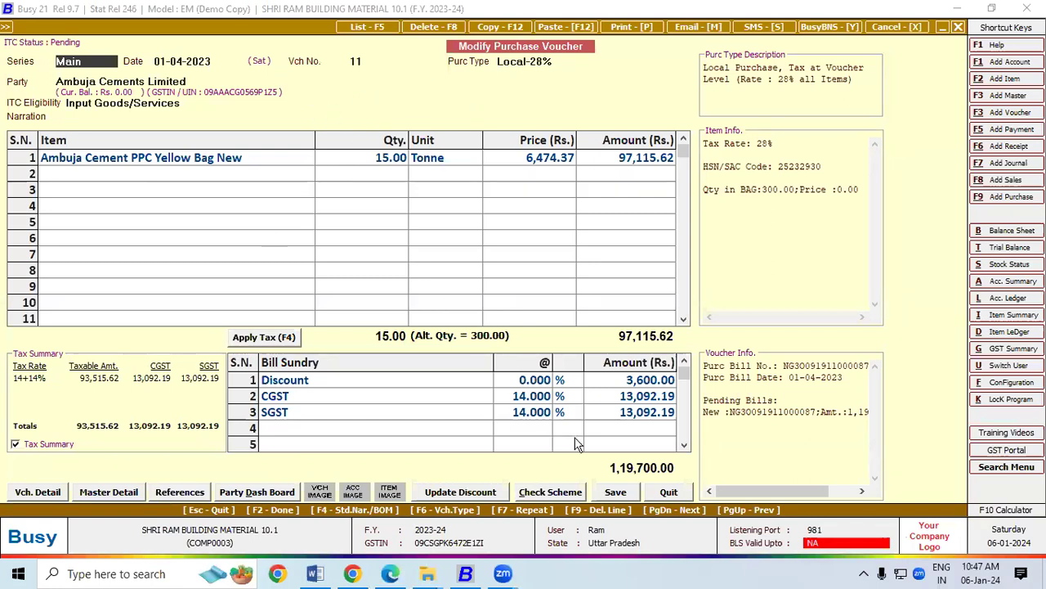
Save the voucher, accepting the GST Reporting and Bill-by-bill dialogs, to reach Transport Details.
{"action": "left_click", "coordinate": [616, 493]}
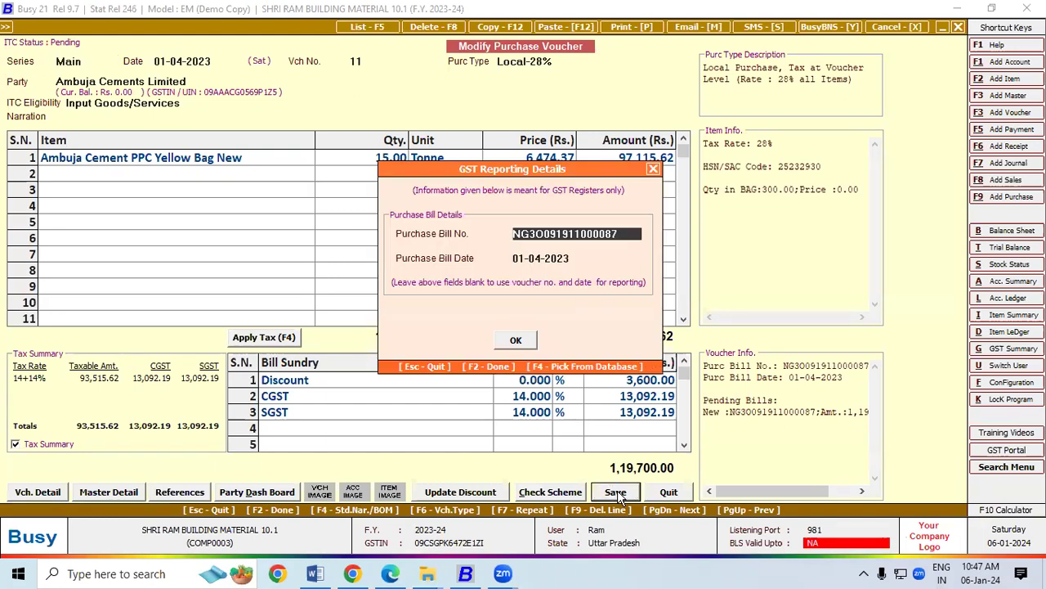
{"action": "left_click", "coordinate": [523, 339]}
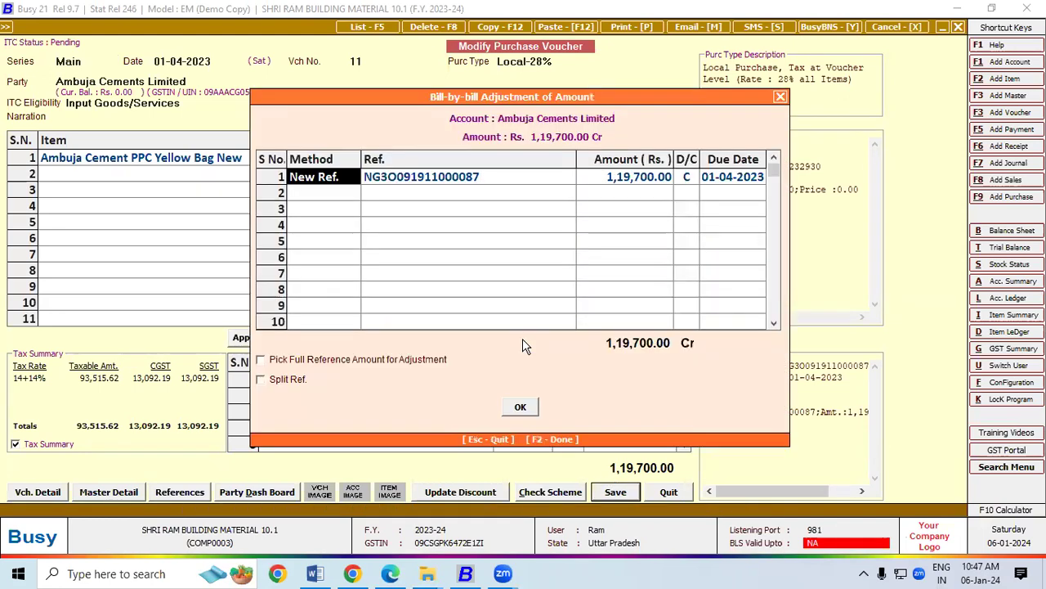
{"action": "left_click", "coordinate": [518, 407]}
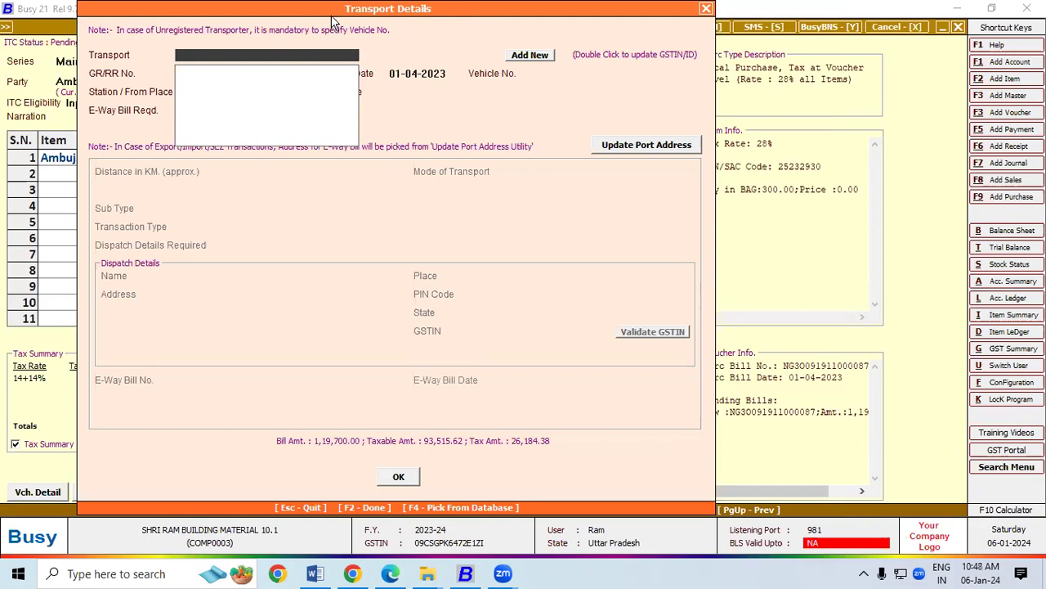
{"action": "left_click_drag", "start_coordinate": [332, 21], "coordinate": [332, 34]}
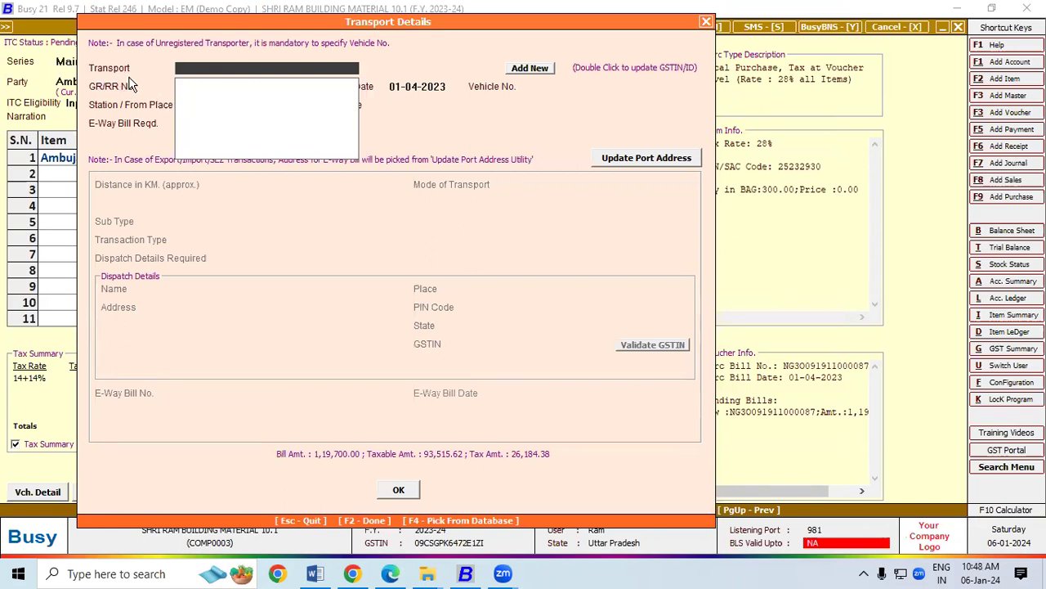
Copy TIRUPATI beside Transporter Name on the invoice PDF and switch back to BUSY.
{"action": "left_click", "coordinate": [391, 576]}
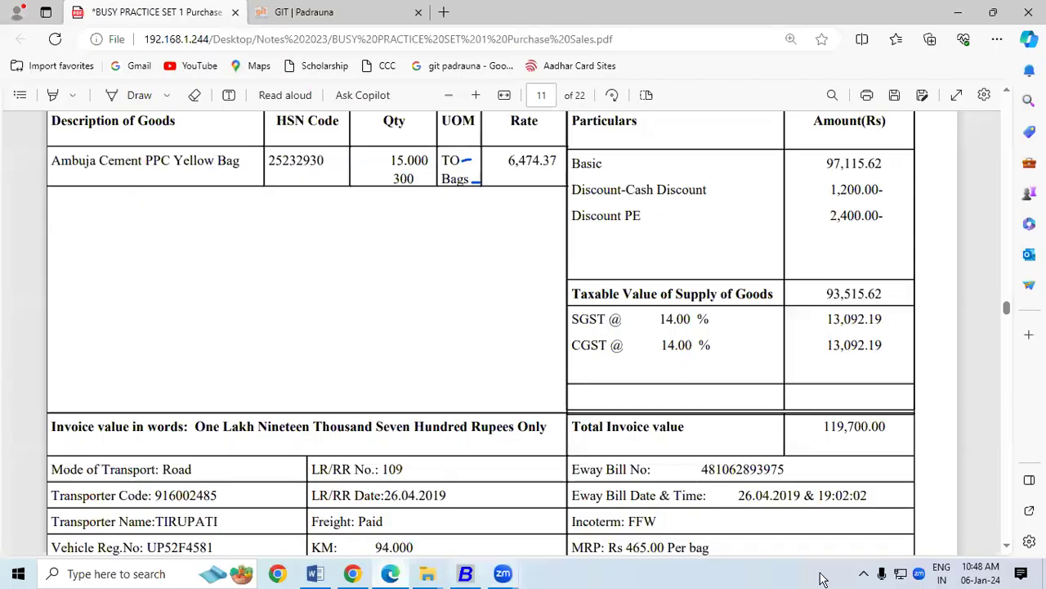
{"action": "left_click", "coordinate": [1007, 547]}
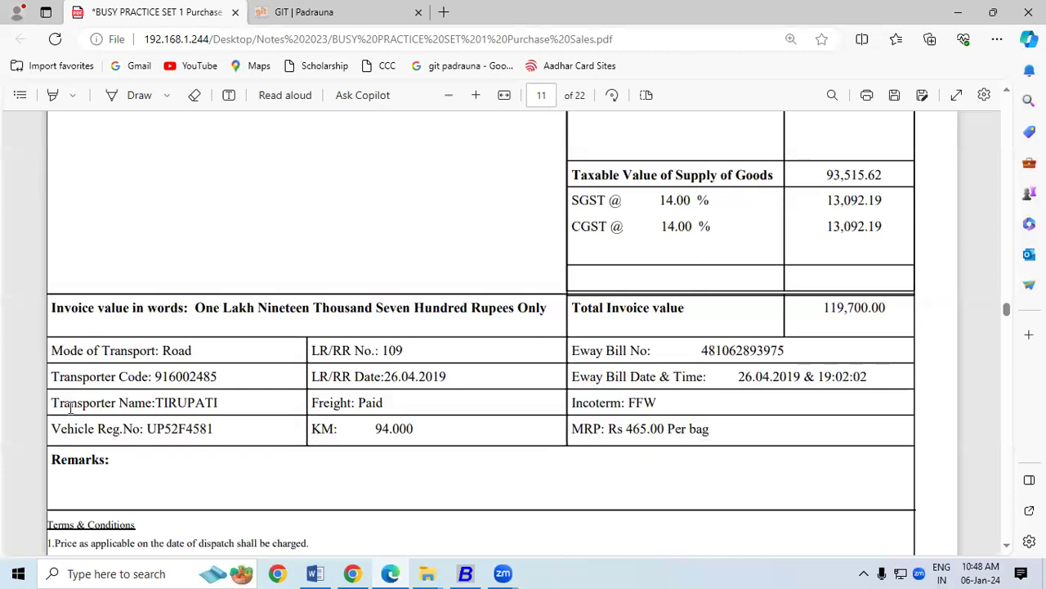
{"action": "left_click_drag", "start_coordinate": [69, 402], "coordinate": [116, 402]}
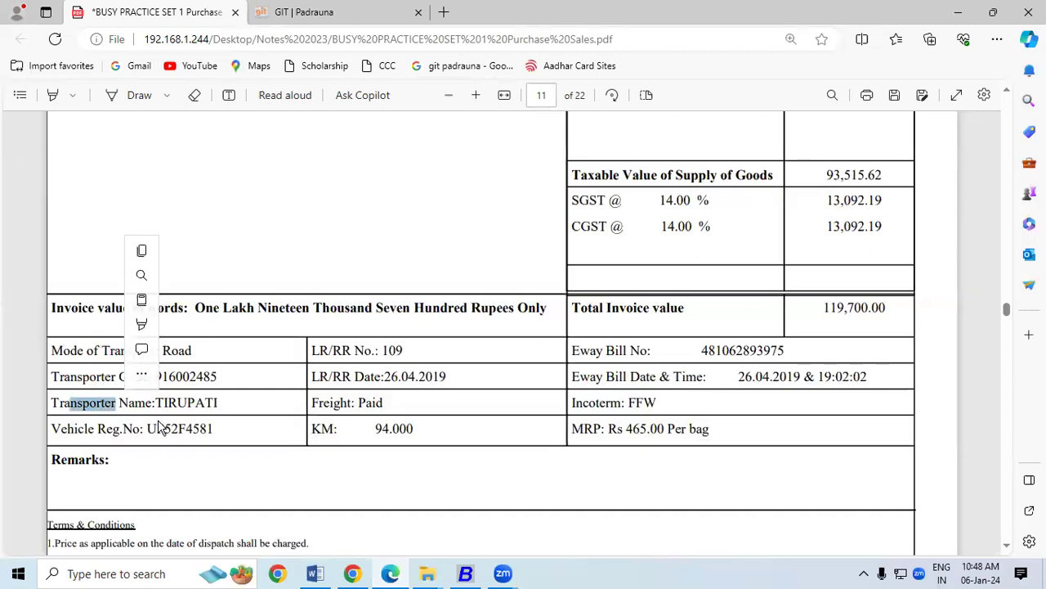
{"action": "left_click", "coordinate": [206, 428]}
{"action": "left_click_drag", "start_coordinate": [156, 402], "coordinate": [217, 404]}
{"action": "key", "text": "ctrl+c"}
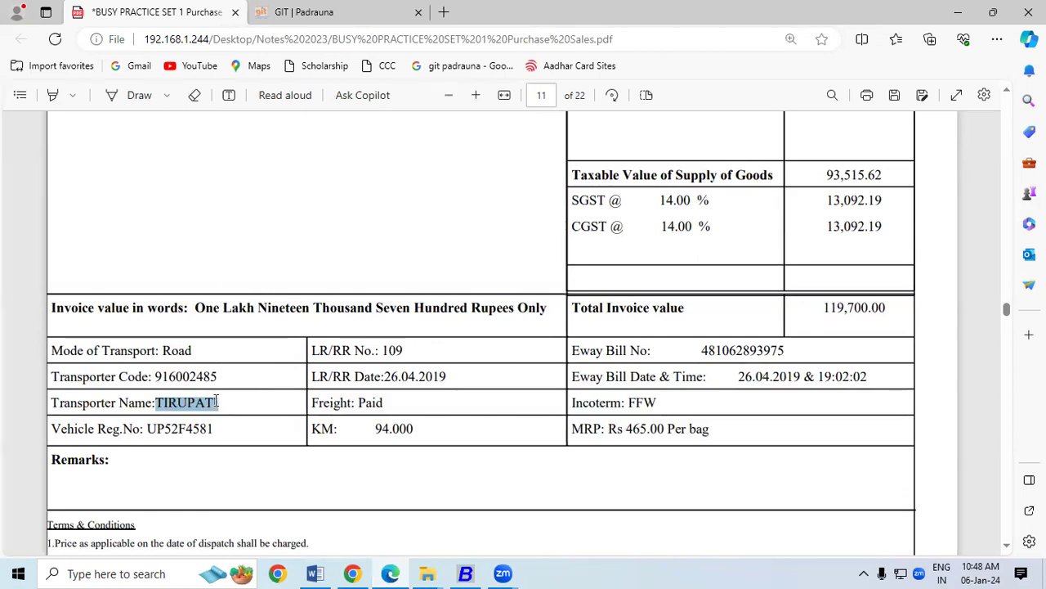
{"action": "left_click", "coordinate": [460, 573]}
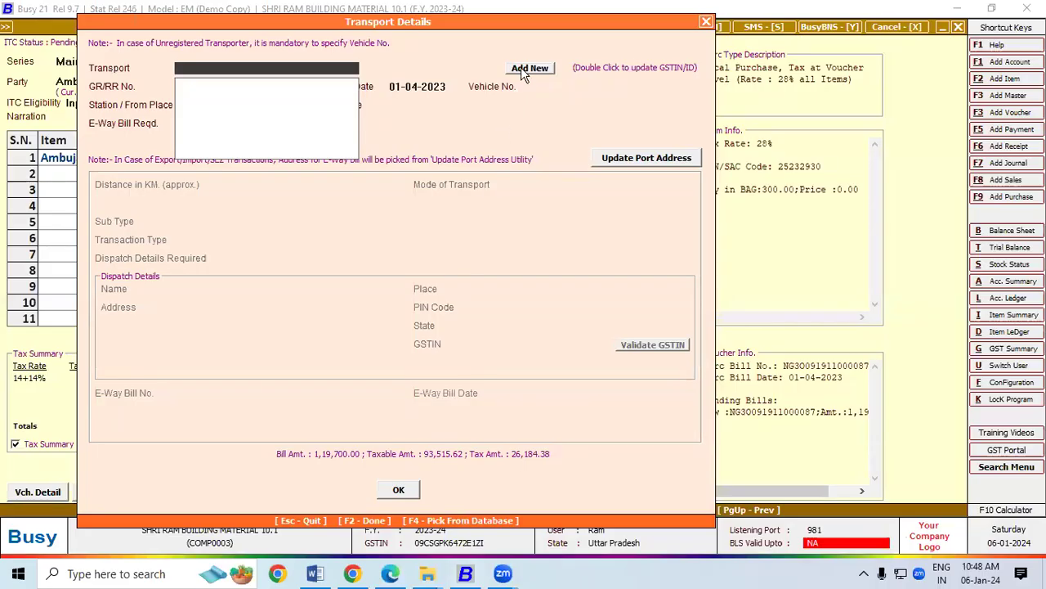
Add a new transporter record named TIRUPATI.
{"action": "left_click", "coordinate": [527, 68]}
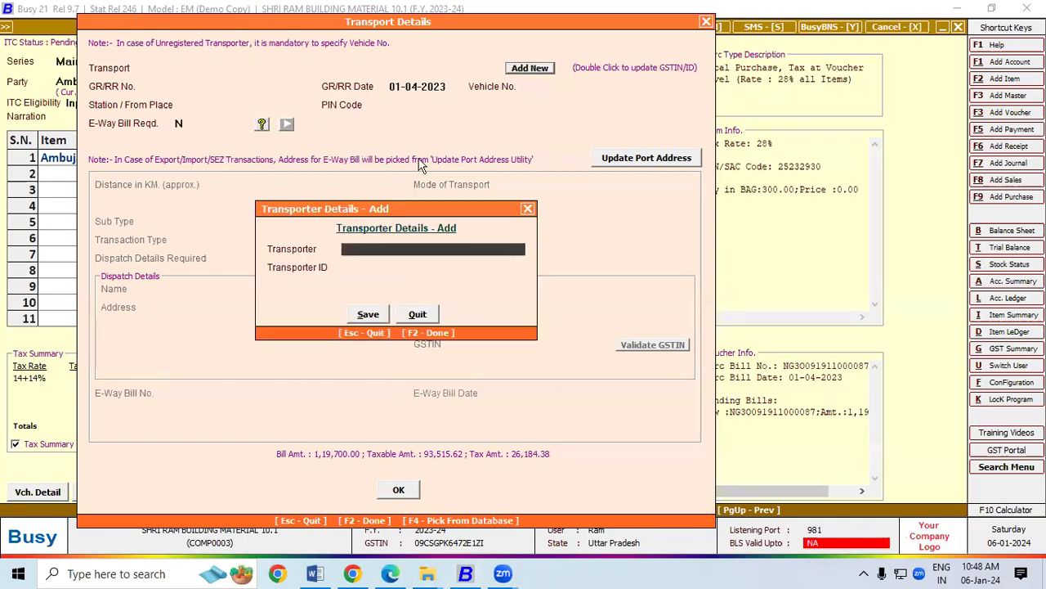
{"action": "key", "text": "ctrl+v"}
{"action": "key", "text": "Return"}
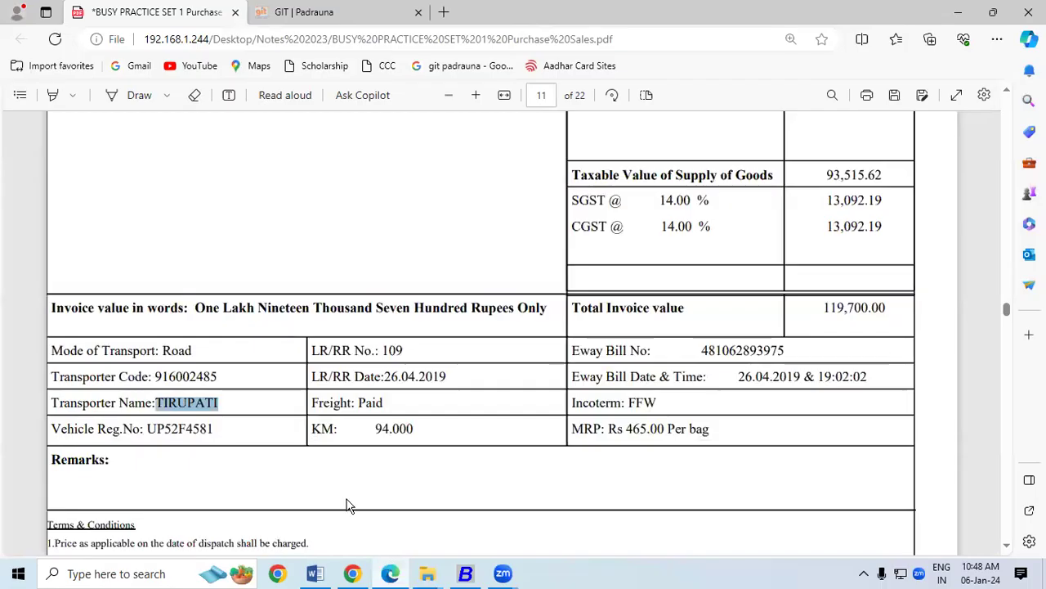
{"action": "left_click", "coordinate": [390, 573]}
{"action": "left_click_drag", "start_coordinate": [155, 376], "coordinate": [216, 378]}
{"action": "key", "text": "ctrl+c"}
{"action": "left_click", "coordinate": [465, 573]}
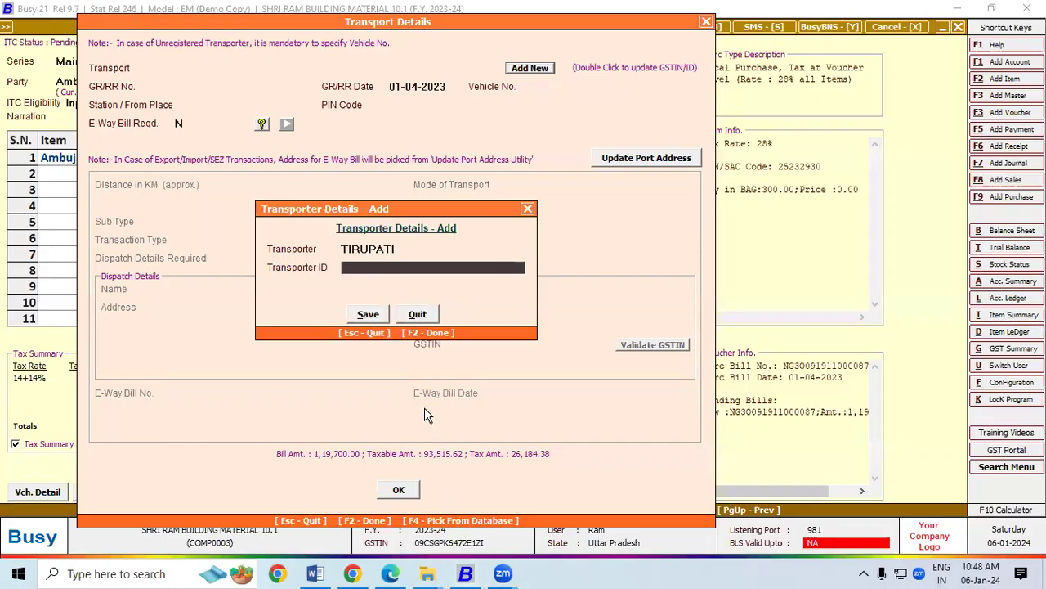
{"action": "key", "text": "ctrl+v"}
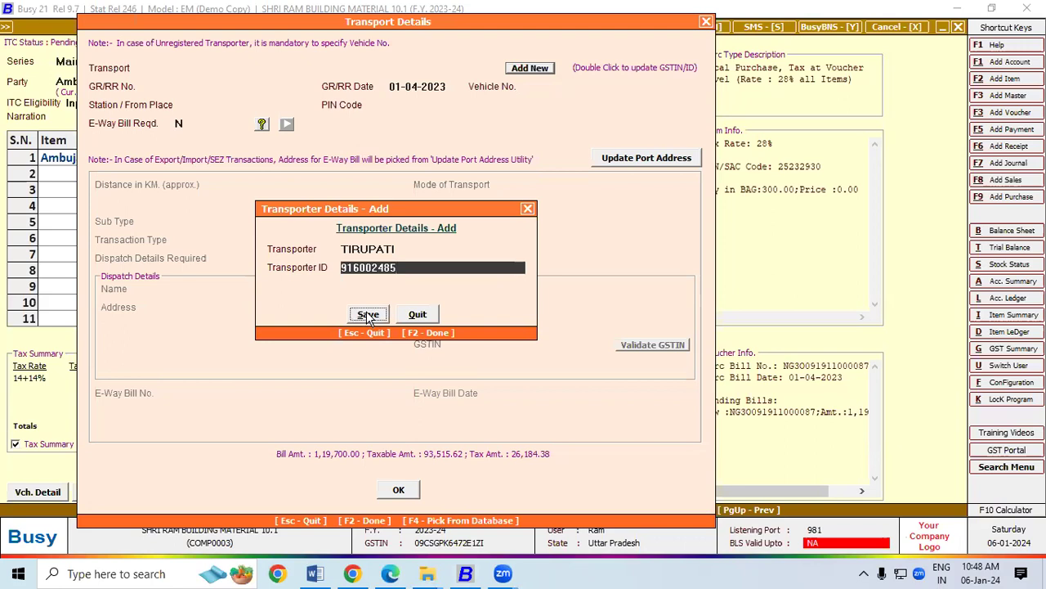
{"action": "left_click", "coordinate": [368, 314]}
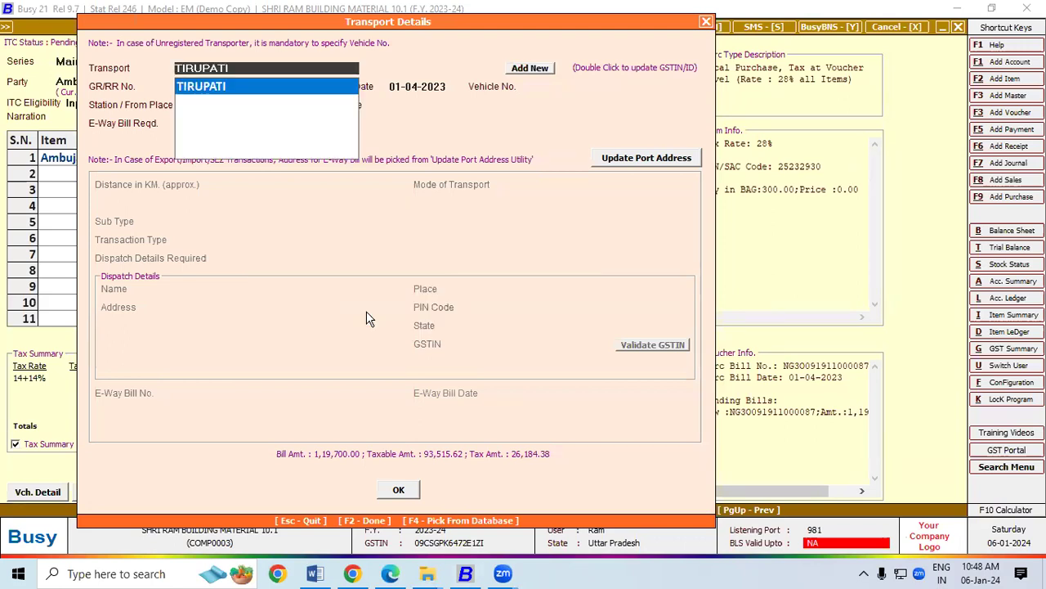
{"action": "key", "text": "Return"}
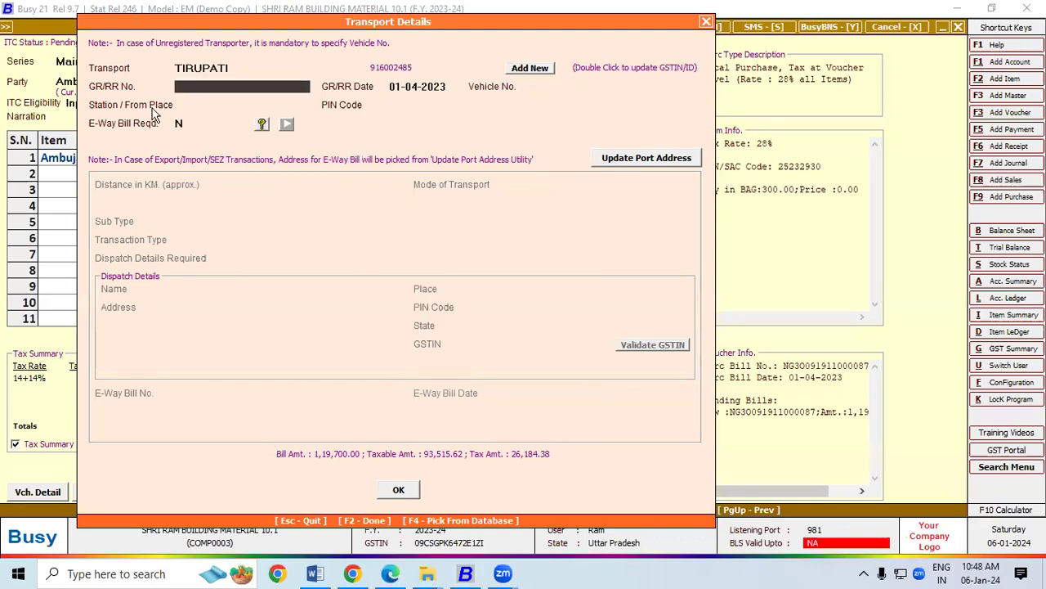
Enter GR/RR No. 109 taken from the invoice's LR/RR number.
{"action": "left_click", "coordinate": [390, 574]}
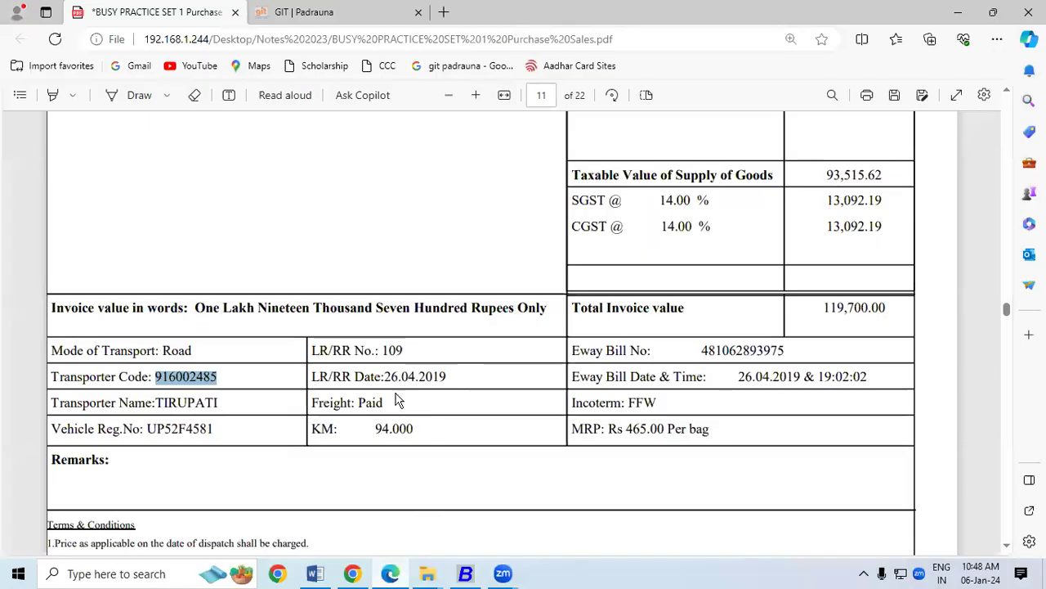
{"action": "left_click_drag", "start_coordinate": [382, 352], "coordinate": [406, 351]}
{"action": "left_click", "coordinate": [454, 575]}
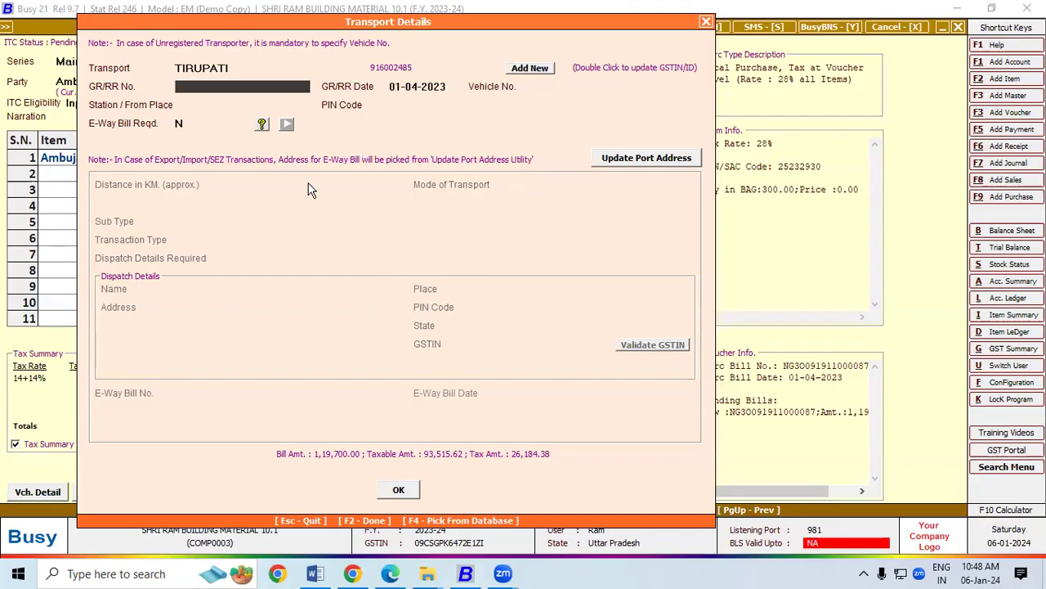
{"action": "type", "text": "109"}
{"action": "key", "text": "Return"}
{"action": "key", "text": "Return"}
{"action": "key", "text": "Return"}
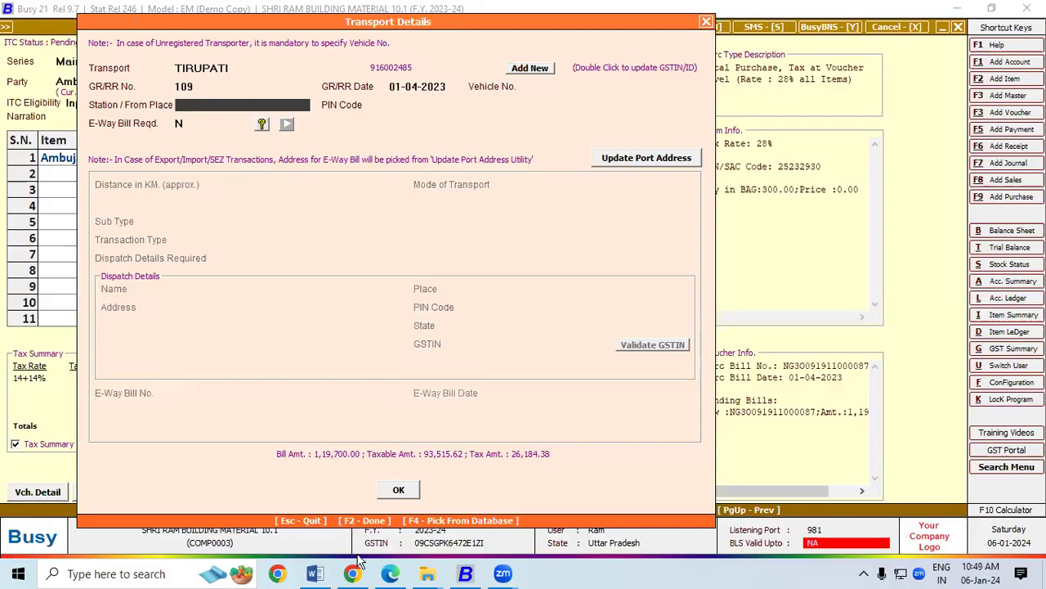
Set Station / From Place to Deoria from the supplier address, leaving PIN Code empty.
{"action": "left_click", "coordinate": [390, 573]}
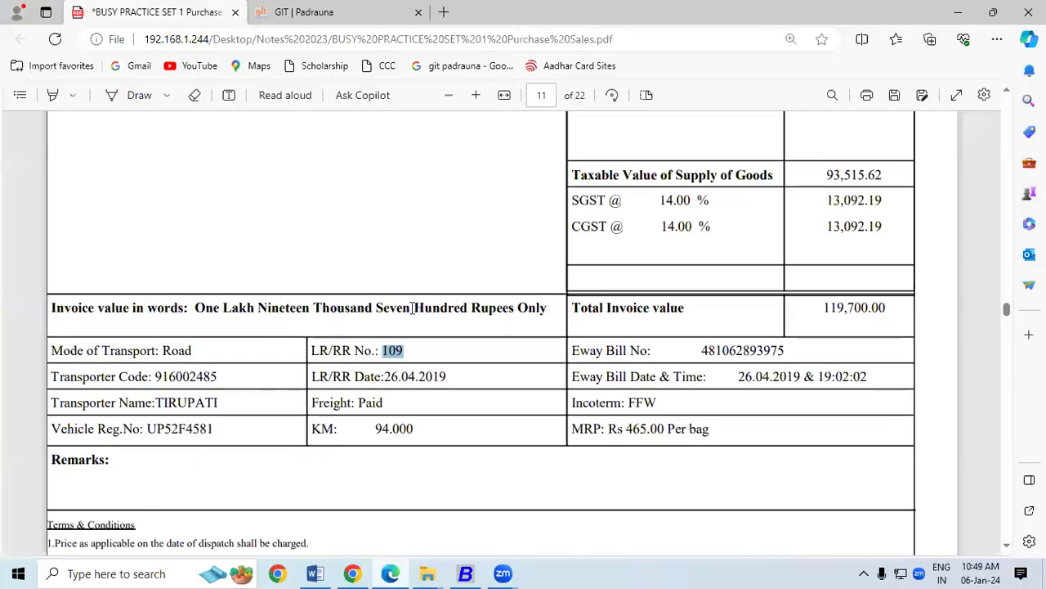
{"action": "scroll", "coordinate": [1012, 97], "scroll_direction": "up", "scroll_amount": 8}
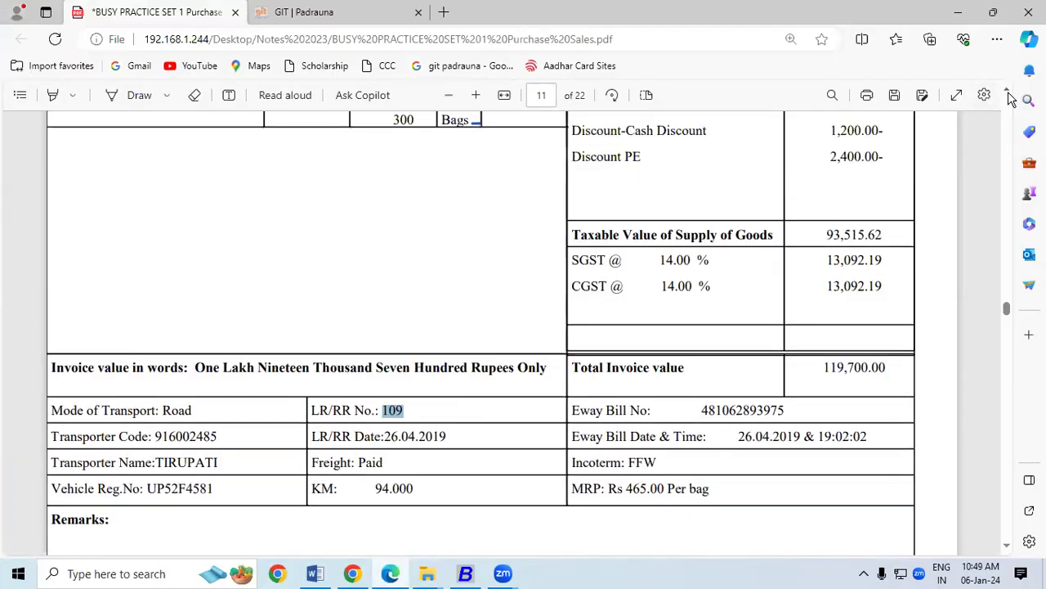
{"action": "left_click_drag", "start_coordinate": [119, 219], "coordinate": [169, 220]}
{"action": "left_click", "coordinate": [463, 574]}
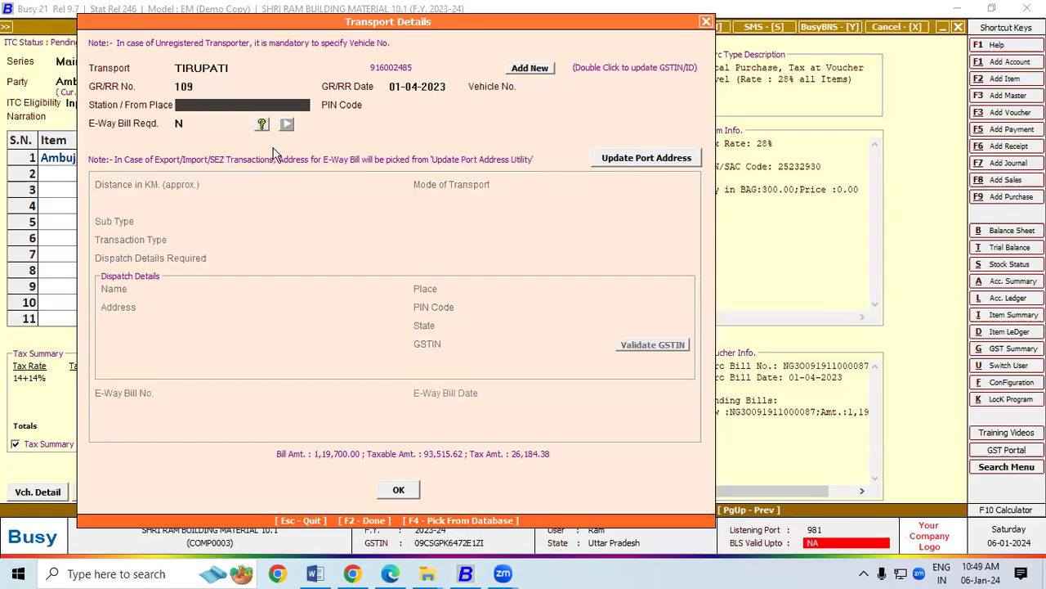
{"action": "type", "text": "Deo"}
{"action": "type", "text": "t"}
{"action": "type", "text": "ria"}
{"action": "key", "text": "Return"}
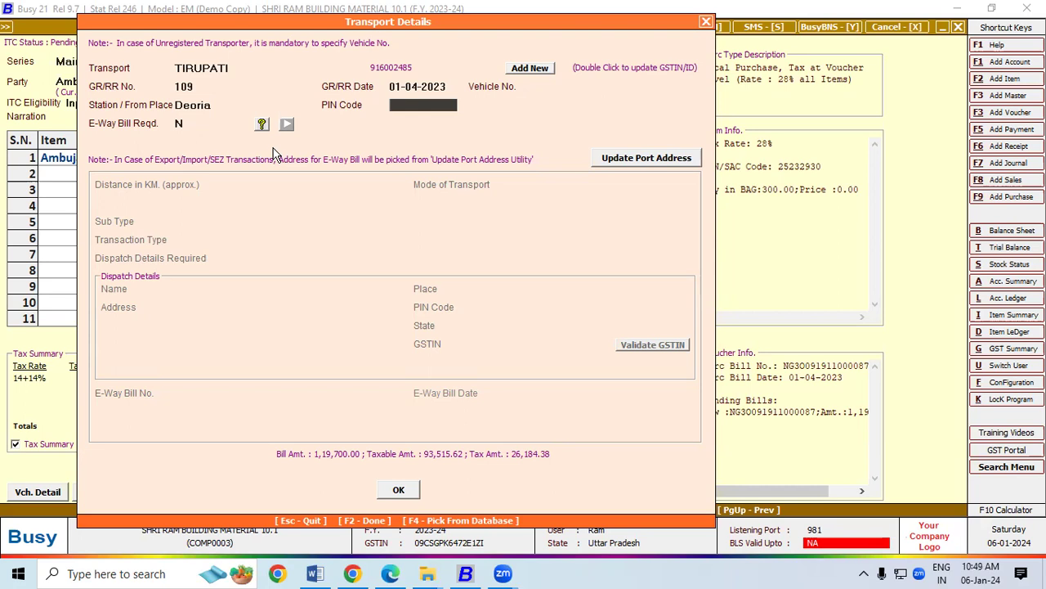
{"action": "key", "text": "Return"}
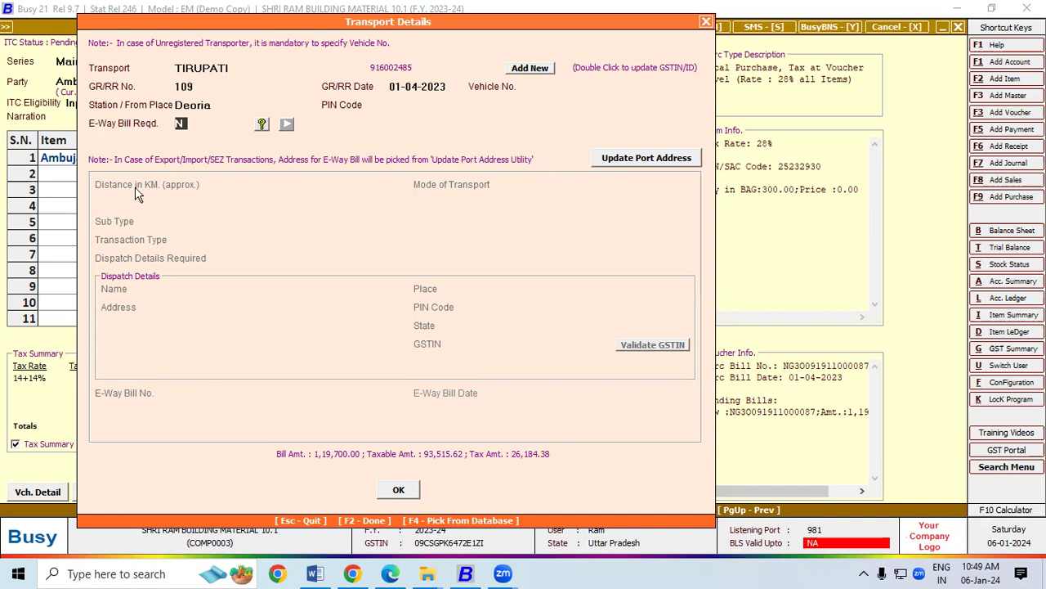
Set E-Way Bill Reqd. to Y and enter the invoice's 94 km distance.
{"action": "key", "text": "y"}
{"action": "key", "text": "Return"}
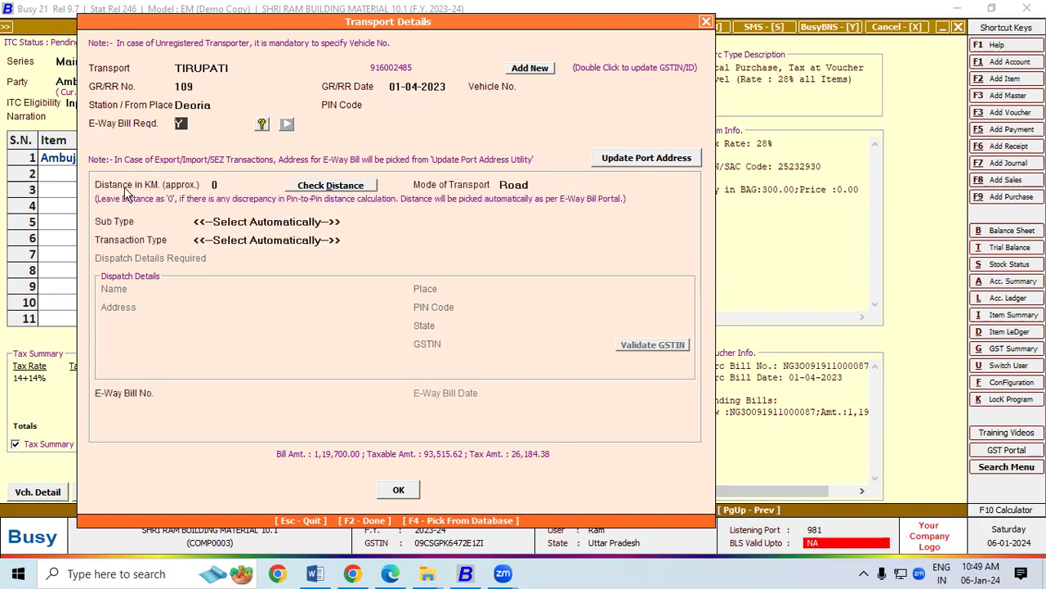
{"action": "left_click", "coordinate": [220, 185]}
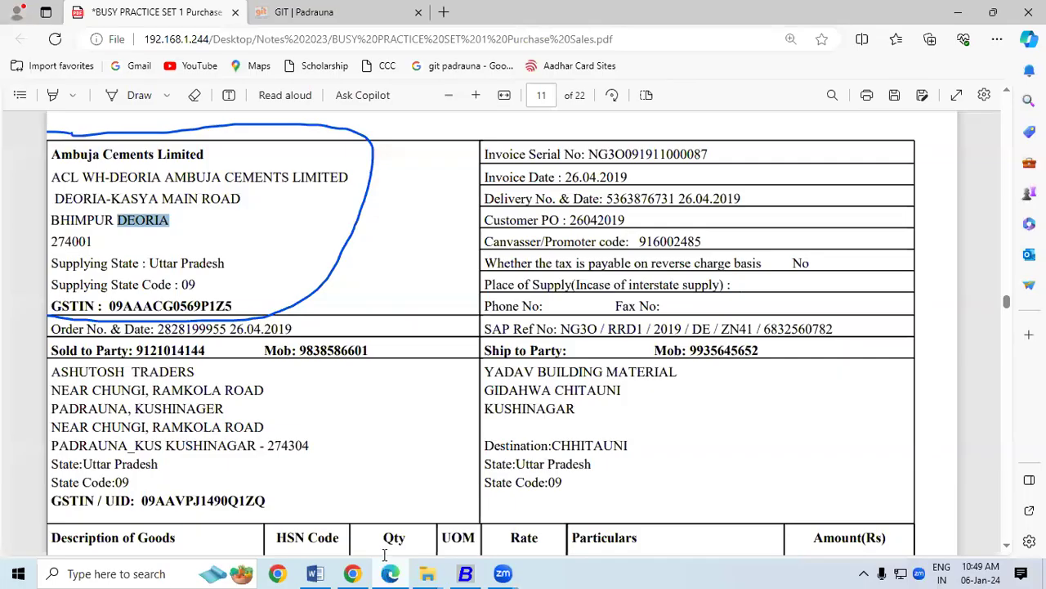
{"action": "left_click", "coordinate": [390, 573]}
{"action": "scroll", "coordinate": [1007, 550], "scroll_direction": "down", "scroll_amount": 3}
{"action": "scroll", "coordinate": [1007, 549], "scroll_direction": "down", "scroll_amount": 3}
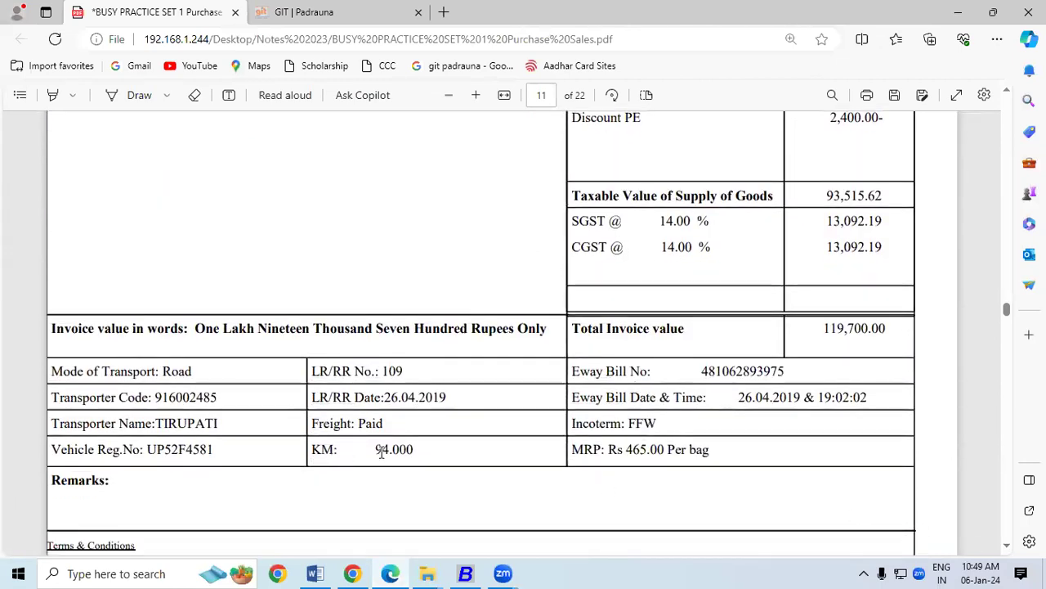
{"action": "left_click_drag", "start_coordinate": [376, 448], "coordinate": [413, 451]}
{"action": "left_click", "coordinate": [466, 575]}
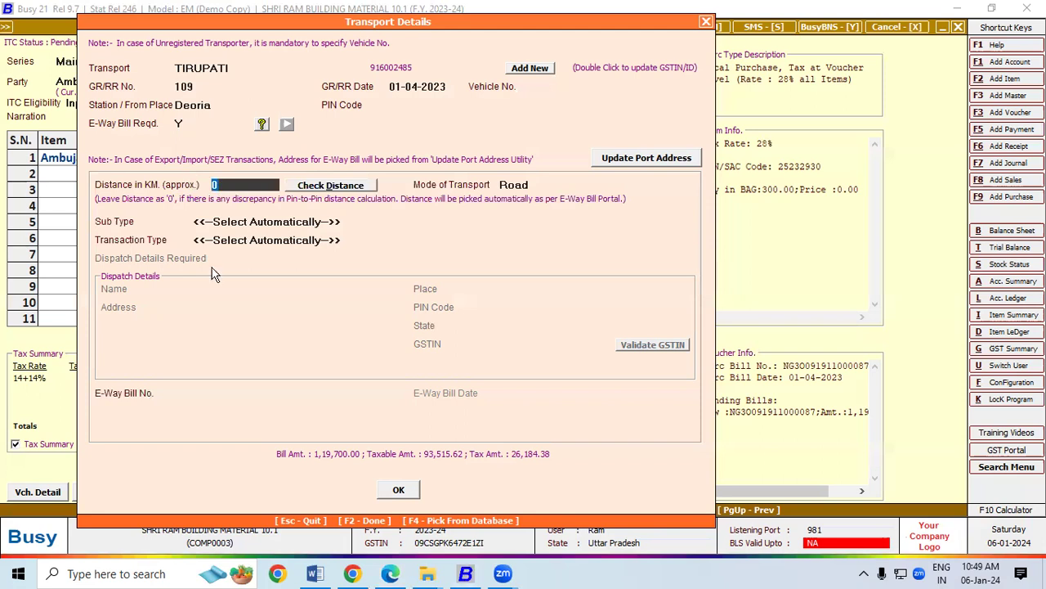
{"action": "type", "text": "94"}
Try Check Distance and dismiss the demo-mode warning.
{"action": "left_click", "coordinate": [357, 186]}
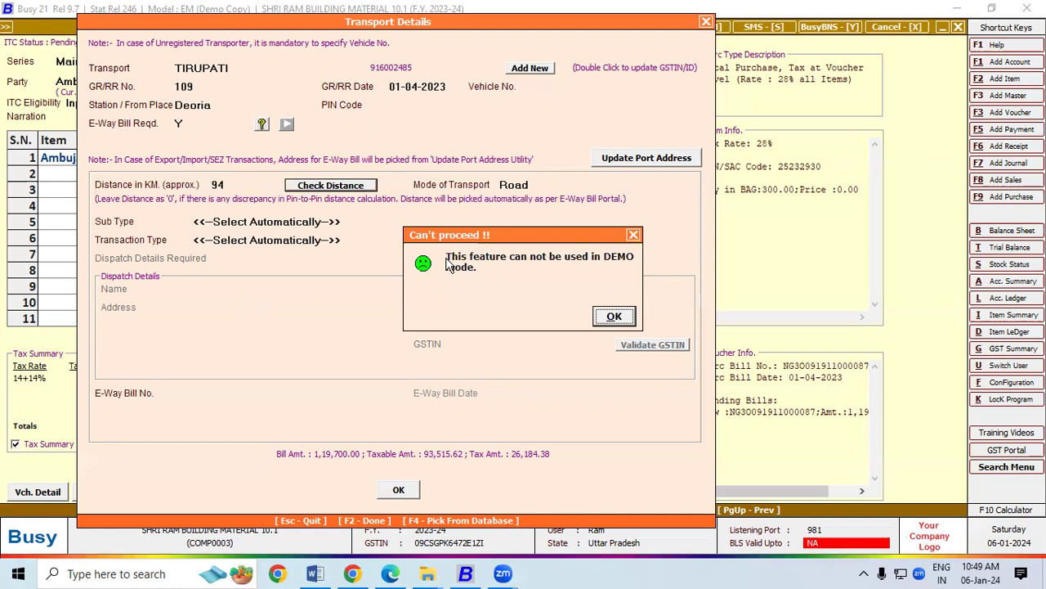
{"action": "left_click_drag", "start_coordinate": [448, 263], "coordinate": [425, 105]}
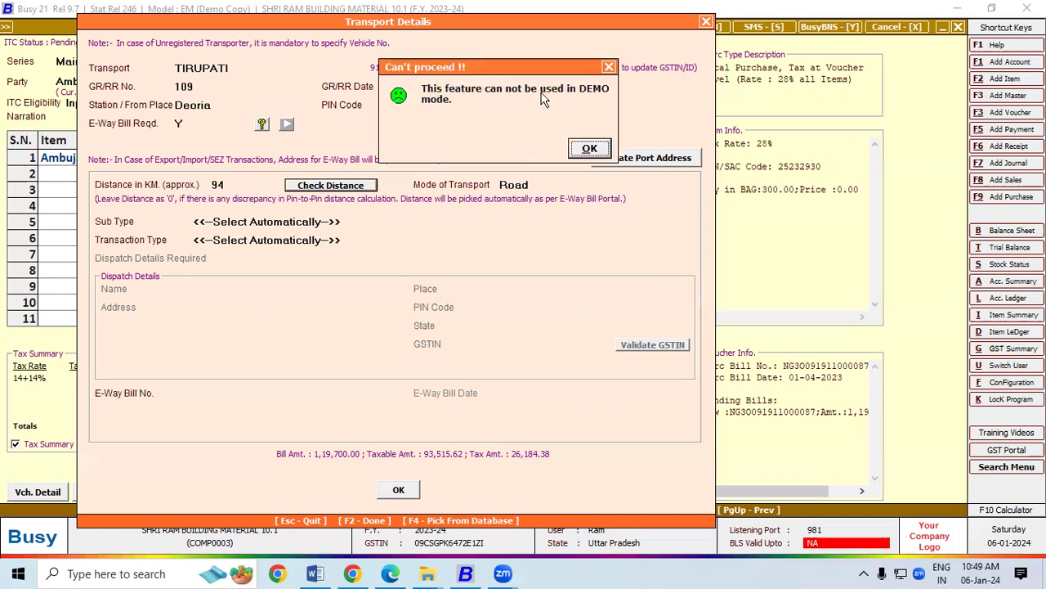
{"action": "left_click", "coordinate": [588, 148]}
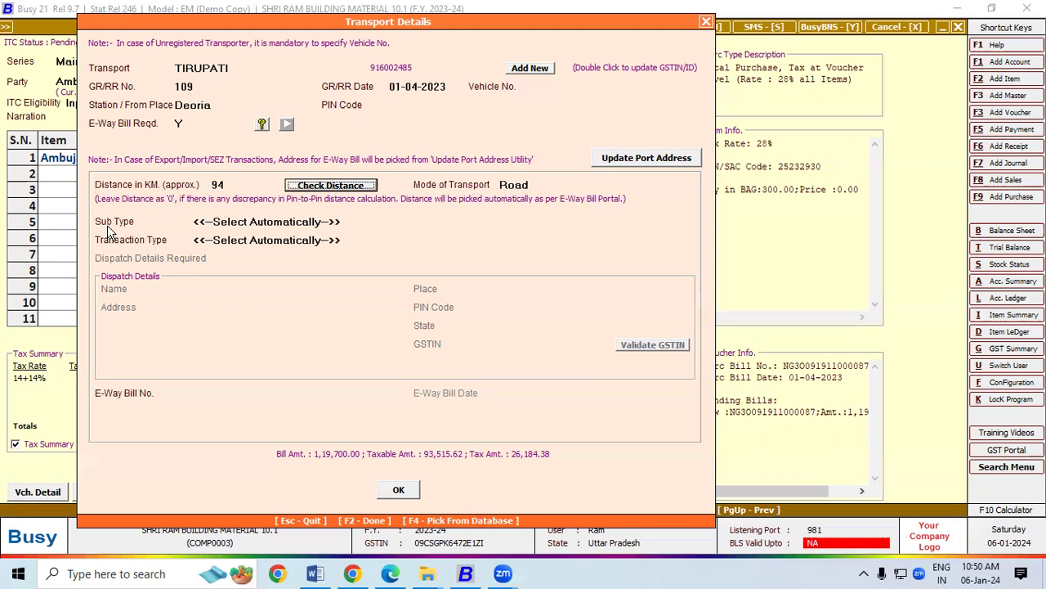
Choose Supply as sub type and Regular as transaction type.
{"action": "left_click", "coordinate": [265, 220]}
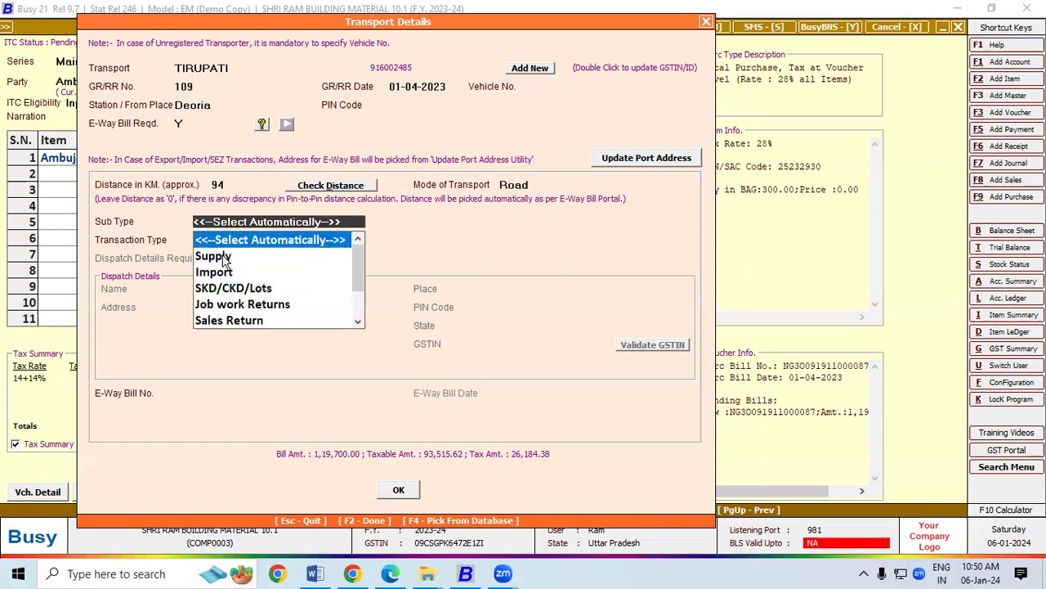
{"action": "left_click", "coordinate": [224, 256]}
{"action": "left_click", "coordinate": [240, 240]}
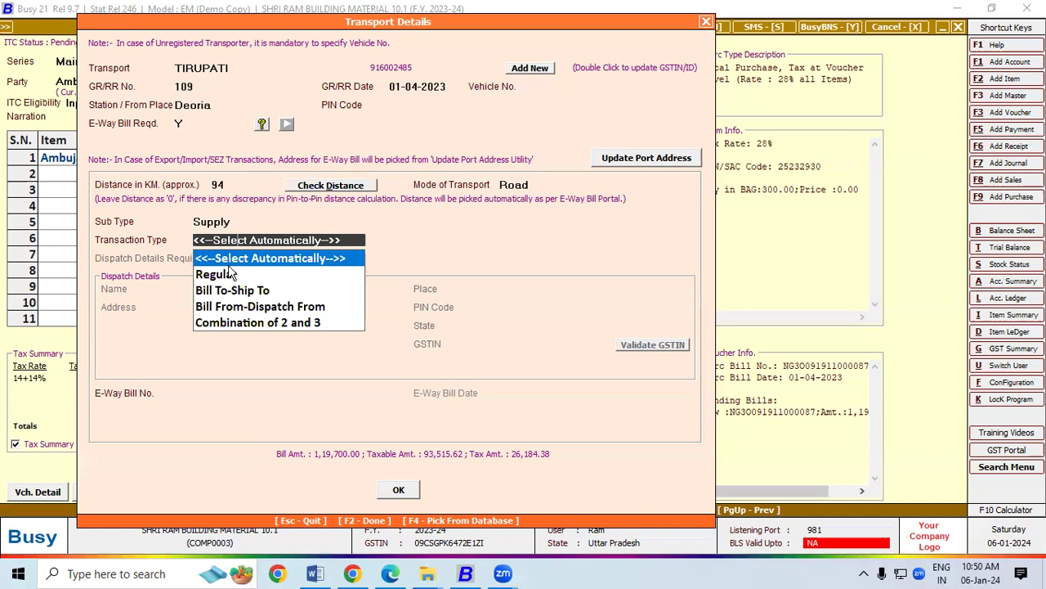
{"action": "left_click", "coordinate": [228, 276]}
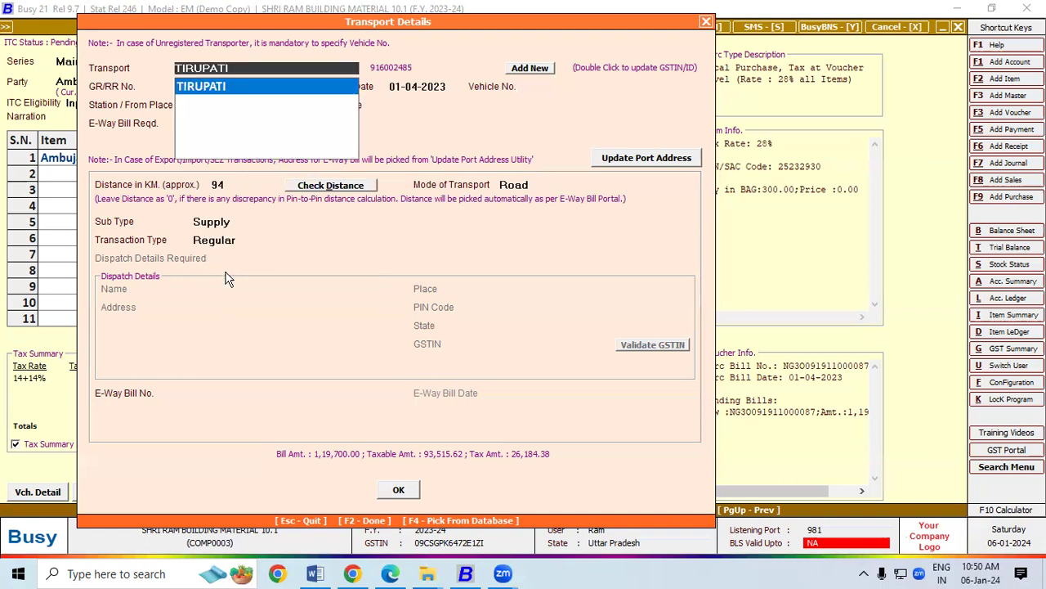
{"action": "left_click", "coordinate": [210, 399]}
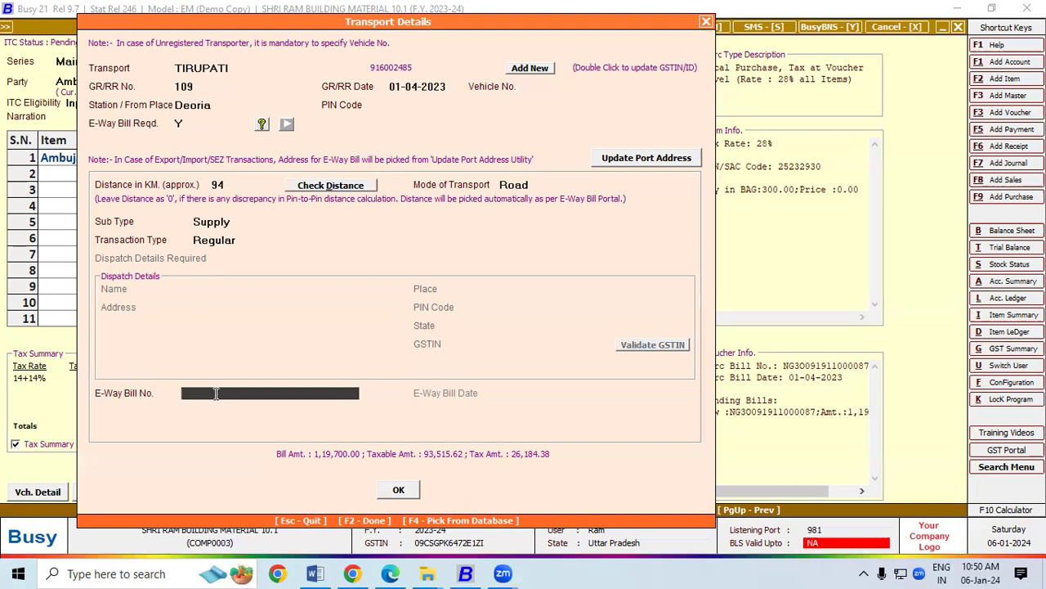
{"action": "left_click", "coordinate": [391, 575]}
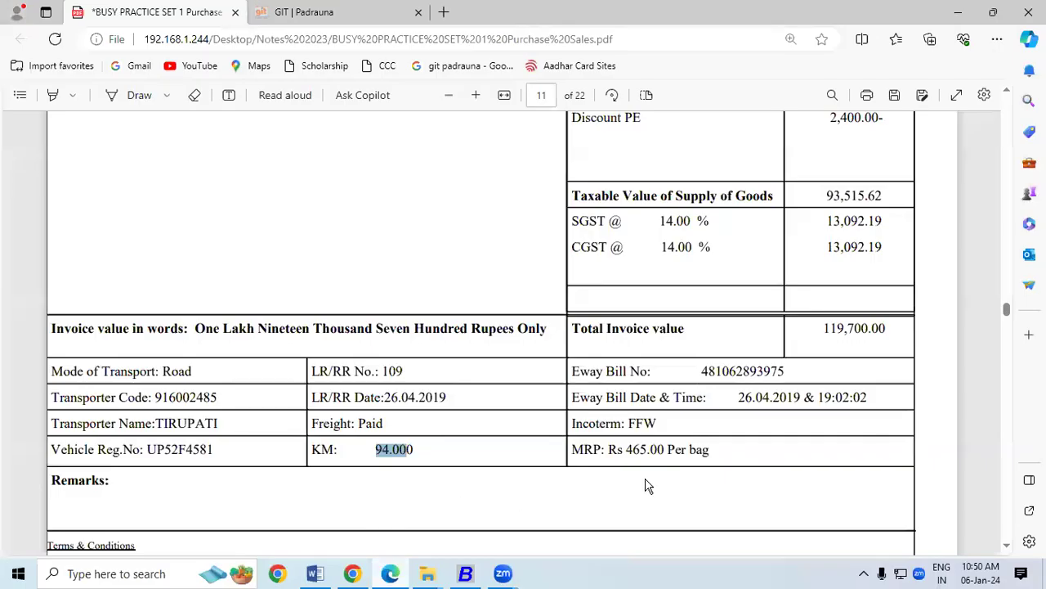
{"action": "left_click_drag", "start_coordinate": [703, 372], "coordinate": [787, 378]}
{"action": "key", "text": "ctrl+c"}
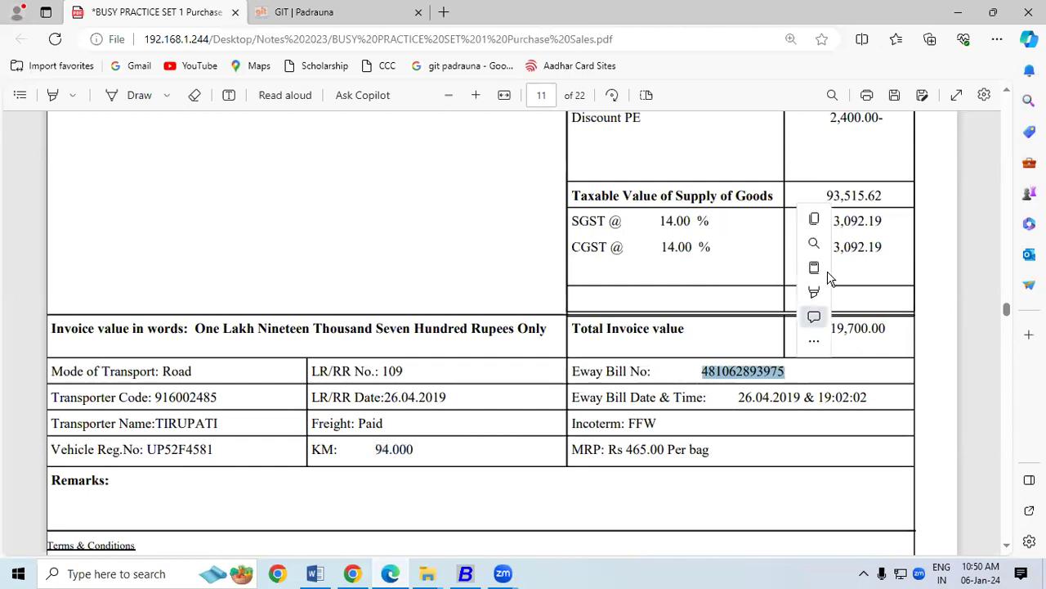
{"action": "left_click", "coordinate": [828, 272]}
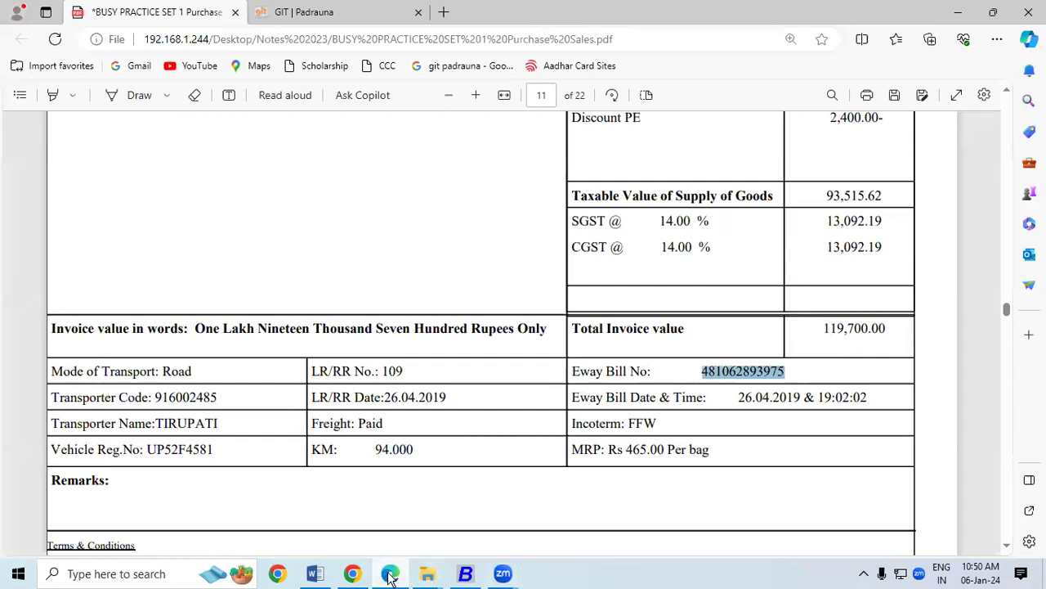
{"action": "left_click", "coordinate": [391, 575]}
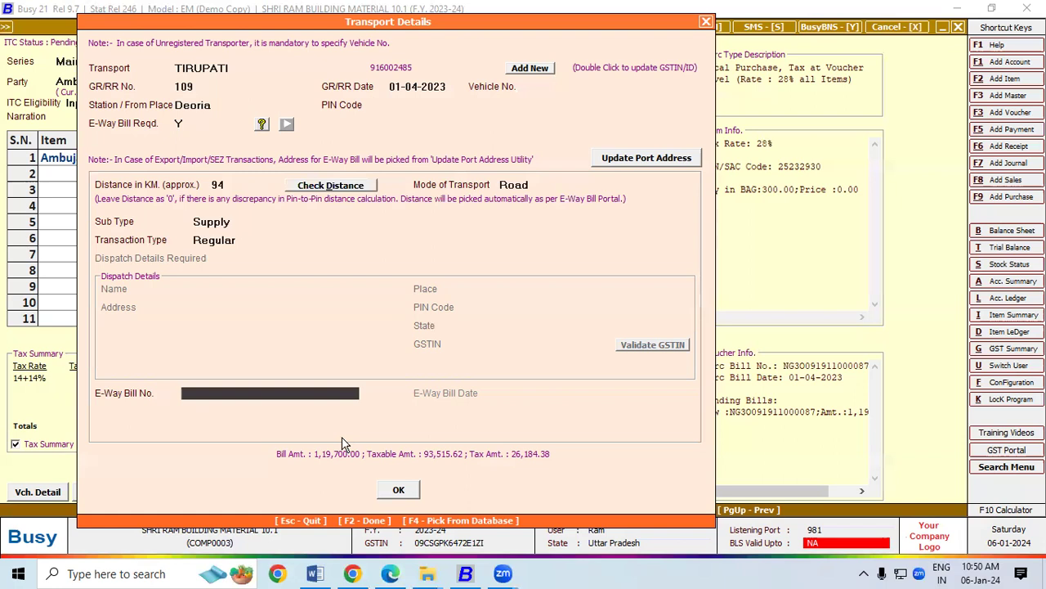
{"action": "key", "text": "ctrl+v"}
{"action": "key", "text": "Return"}
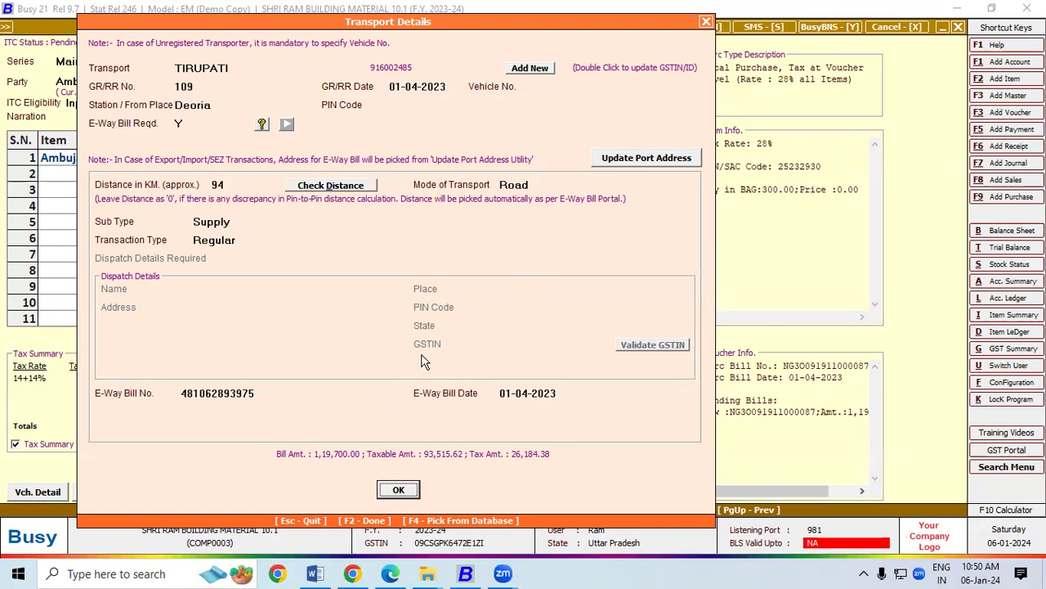
{"action": "left_click", "coordinate": [520, 181]}
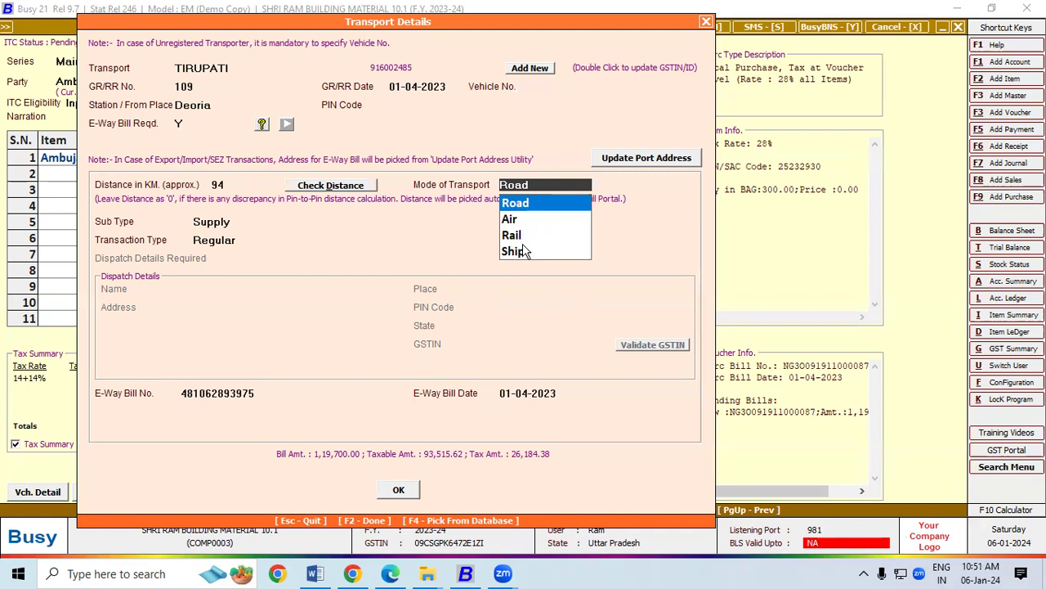
{"action": "left_click", "coordinate": [517, 202]}
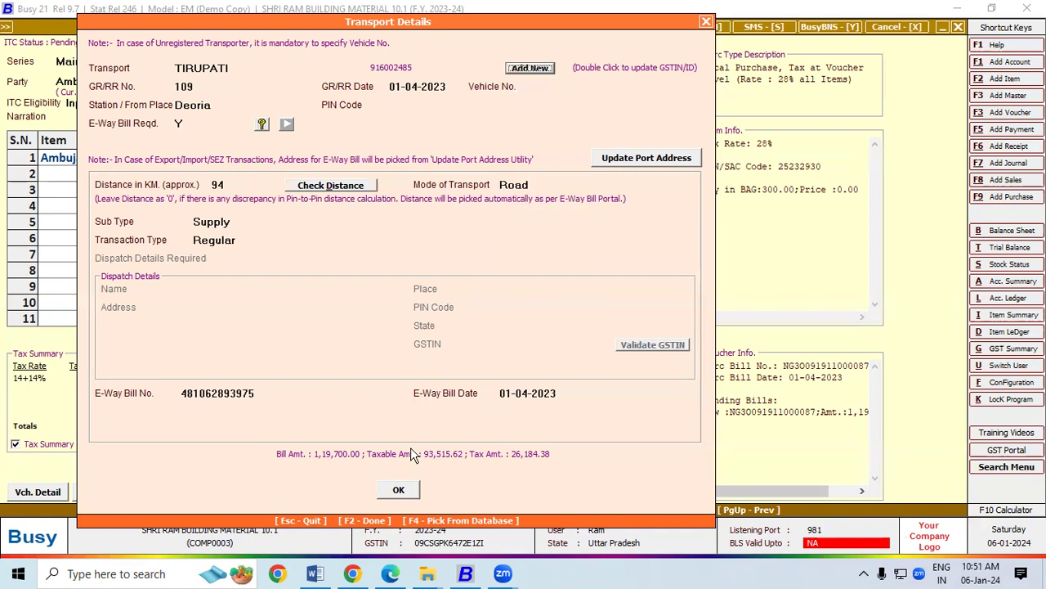
Accept the Transport Details and back out of Select Voucher To Modify.
{"action": "left_click", "coordinate": [400, 491]}
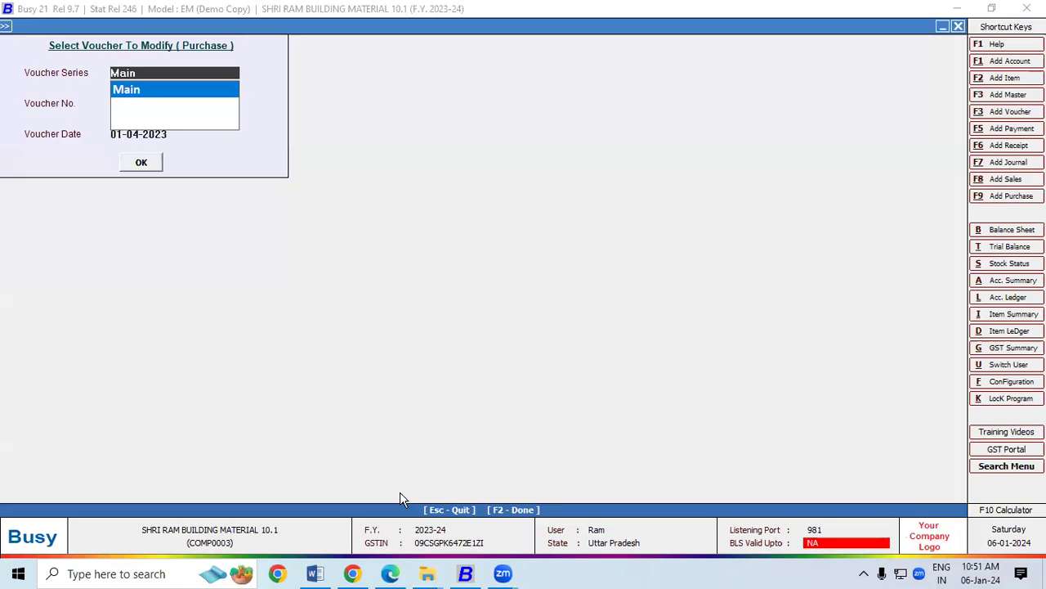
{"action": "key", "text": "Escape"}
{"action": "key", "text": "Escape"}
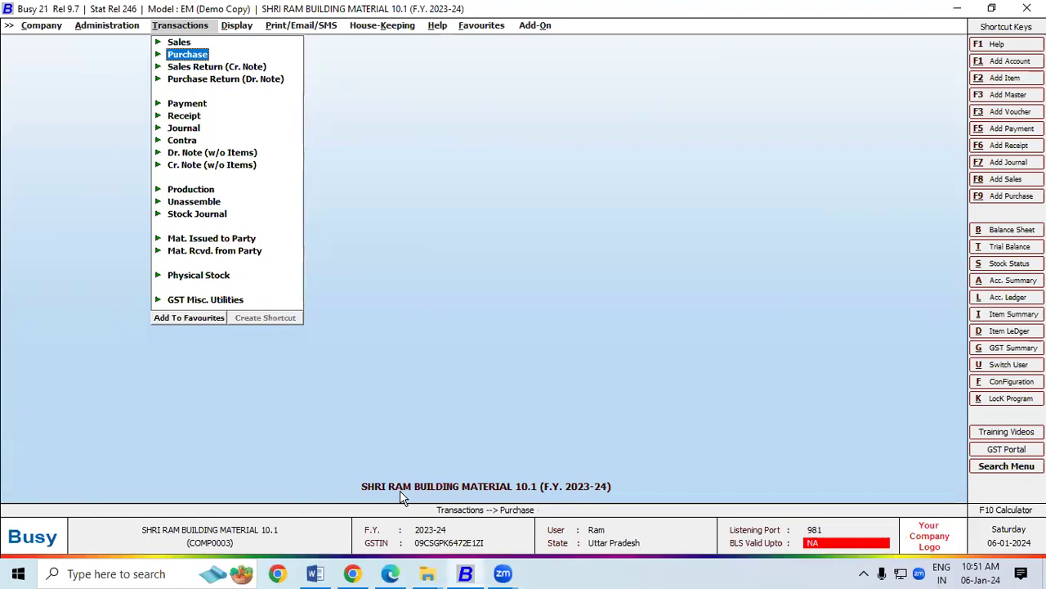
{"action": "left_click", "coordinate": [392, 576]}
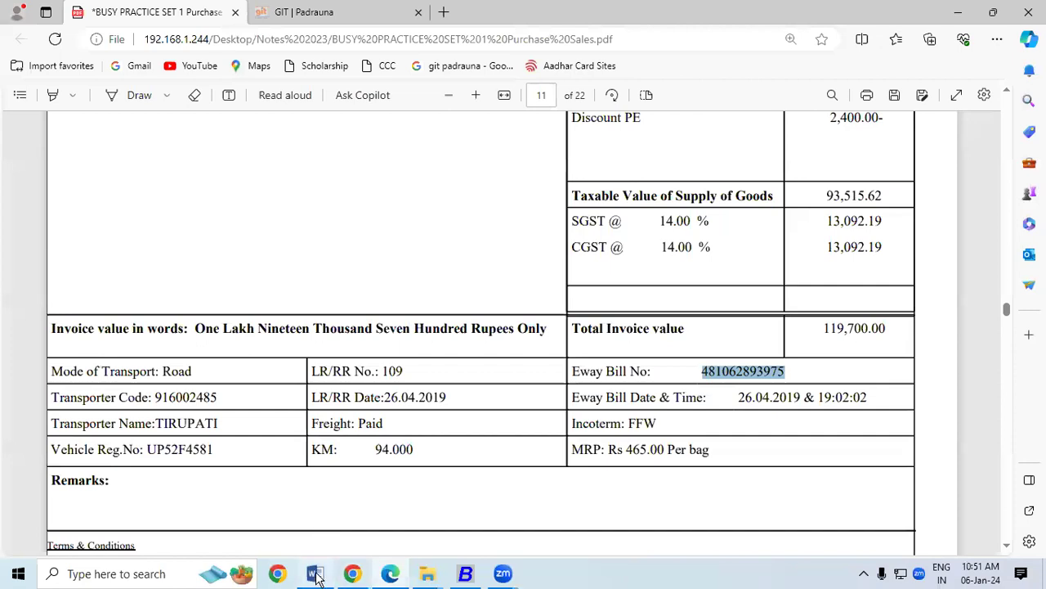
Look up the 'E-Way Bill Features in BUSY' heading in the Word notes, then return to the invoice PDF.
{"action": "left_click", "coordinate": [316, 575]}
{"action": "left_click_drag", "start_coordinate": [27, 221], "coordinate": [382, 242]}
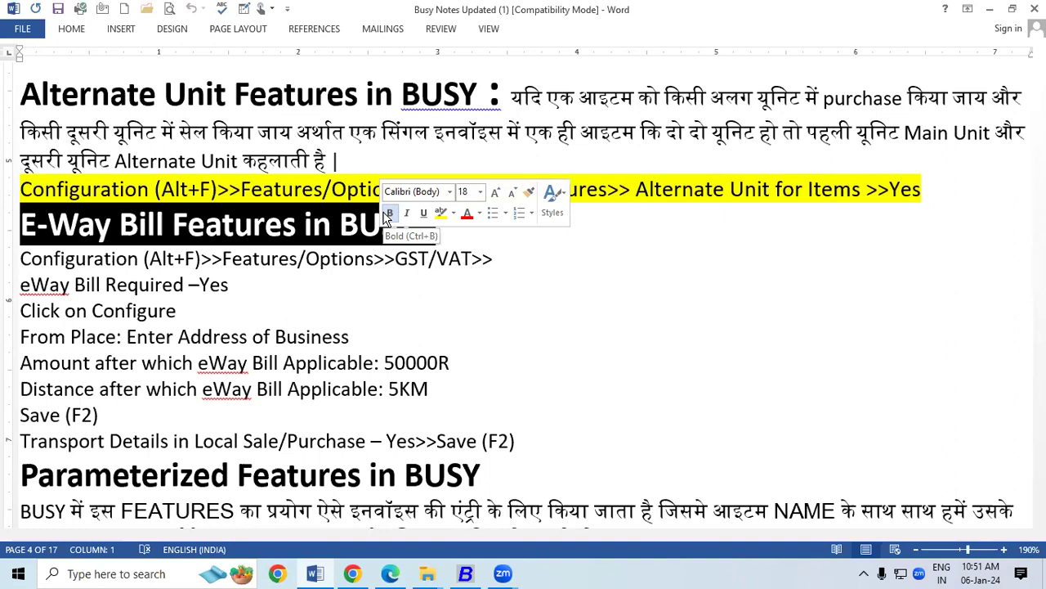
{"action": "left_click", "coordinate": [462, 575]}
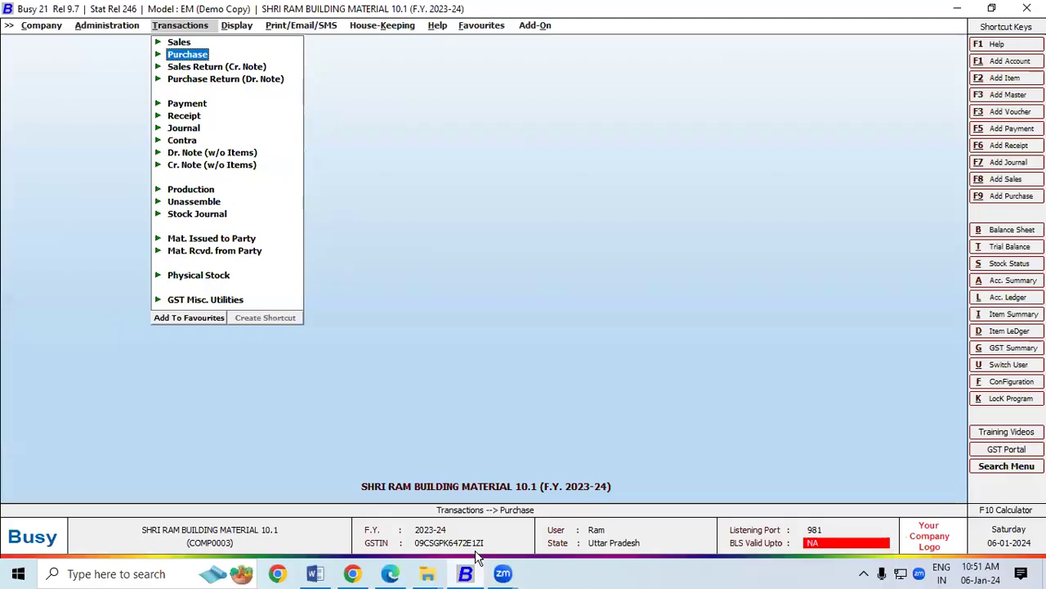
{"action": "left_click", "coordinate": [392, 574]}
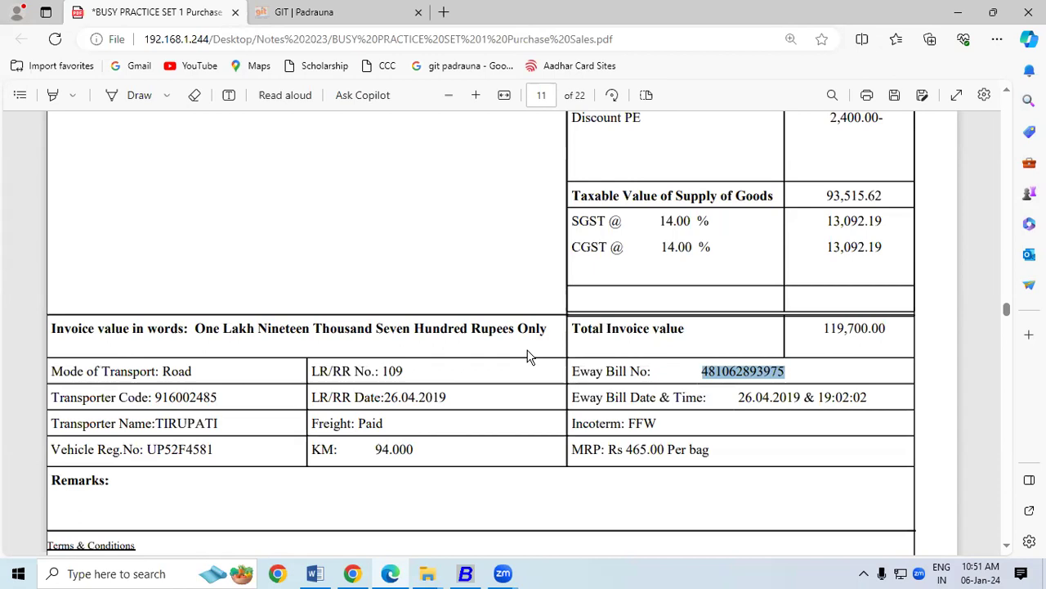
{"action": "key", "text": "alt+Tab"}
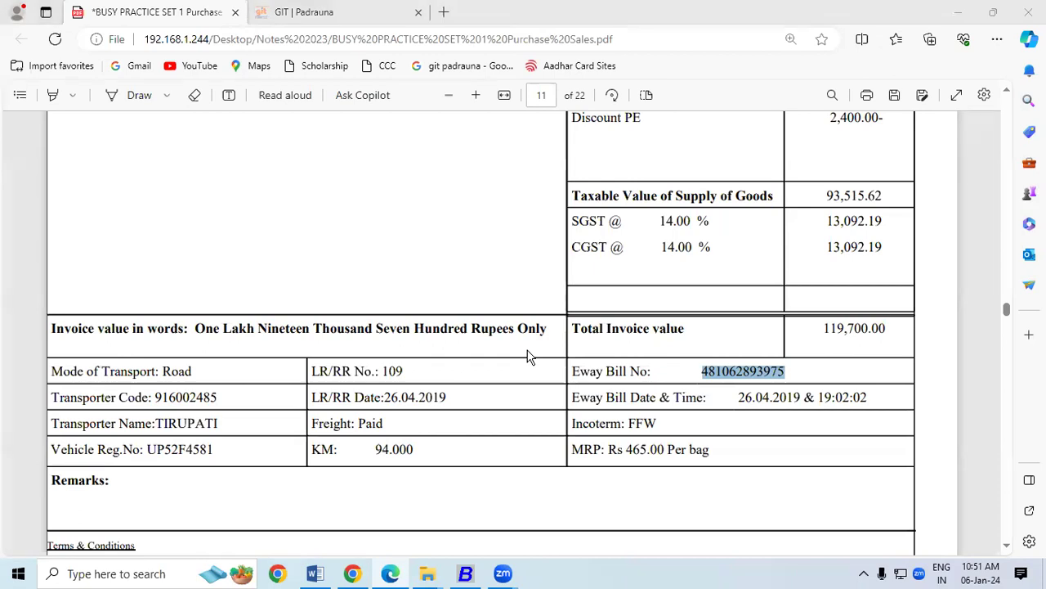